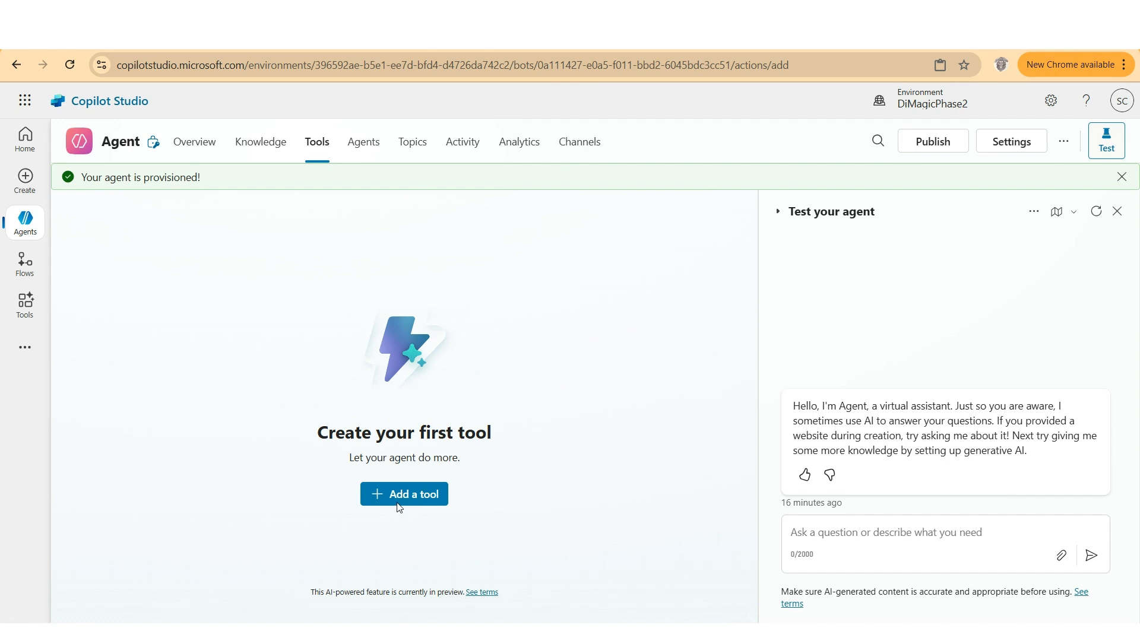
# Search the tools for "Fin & Ops Apps" and add its Create record action to the agent, opening it for configuration.
pyautogui.click(387, 495)
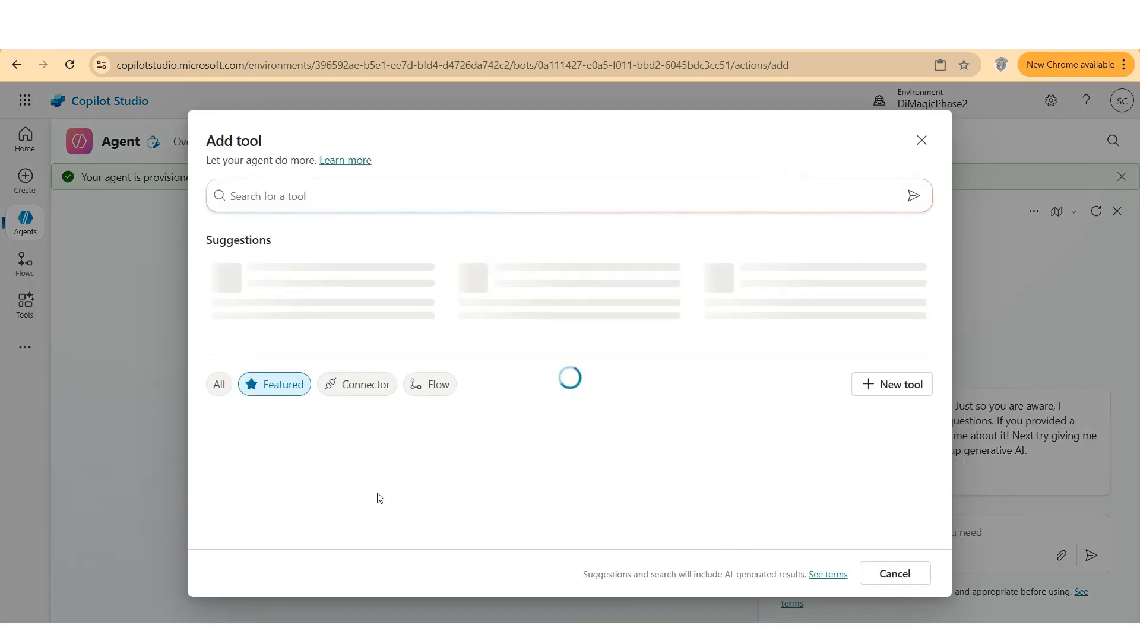
pyautogui.click(276, 196)
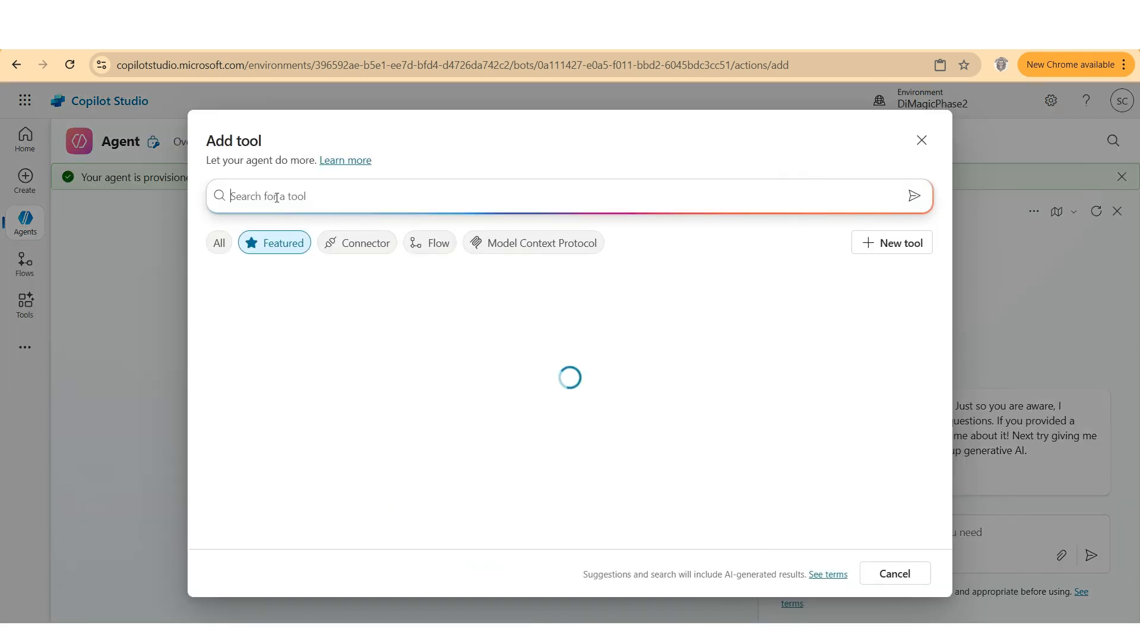
pyautogui.write('Fin & Ops Apps')
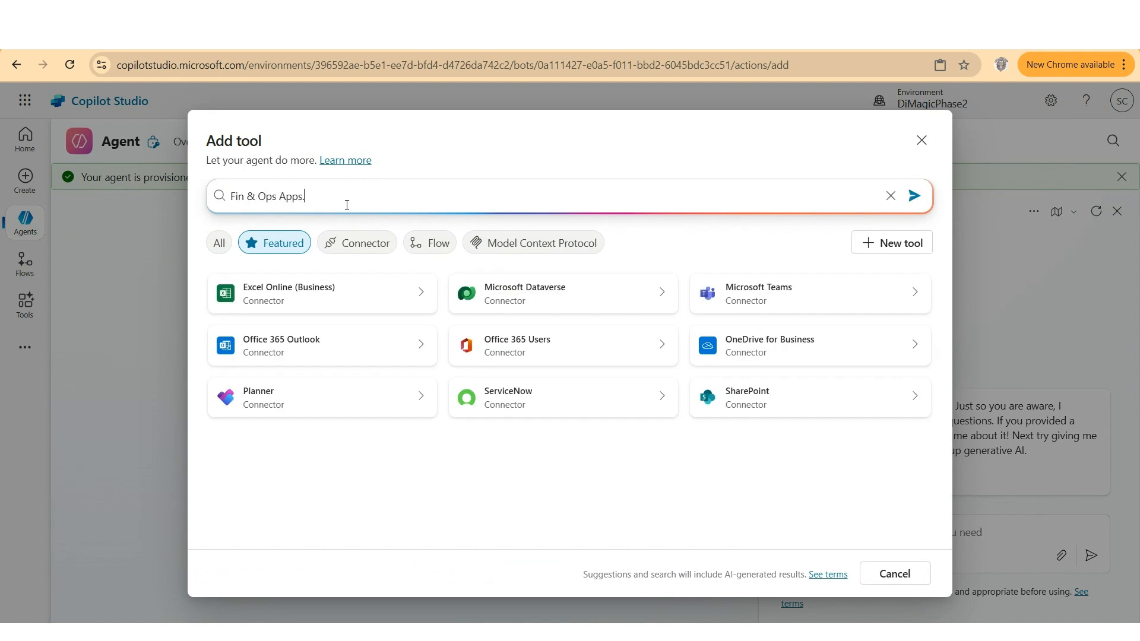
pyautogui.press('Return')
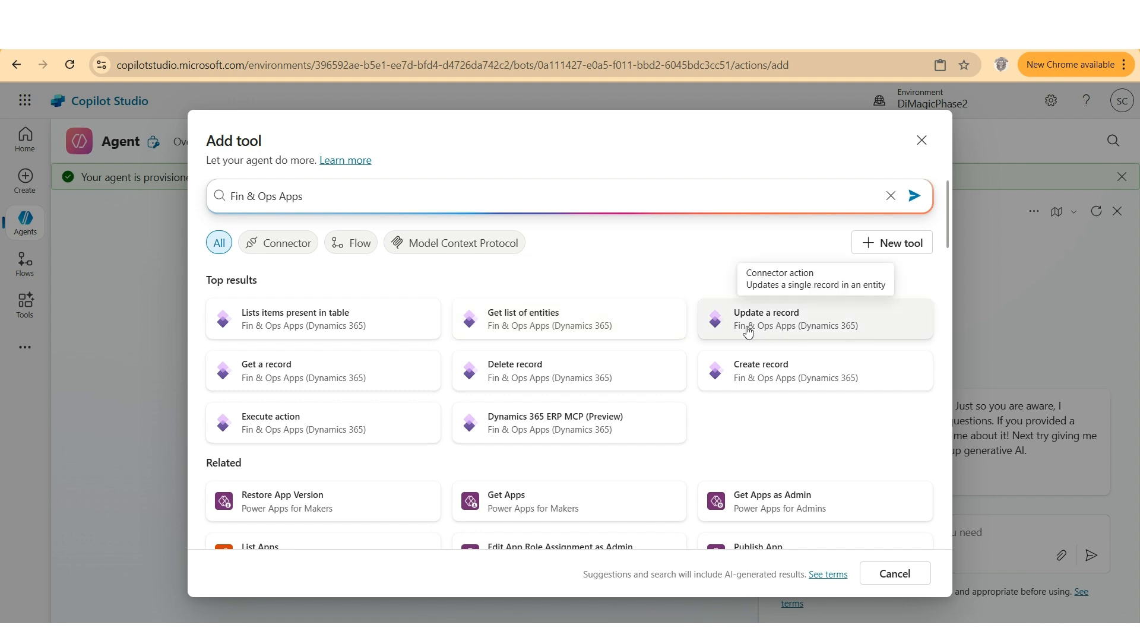
pyautogui.click(753, 370)
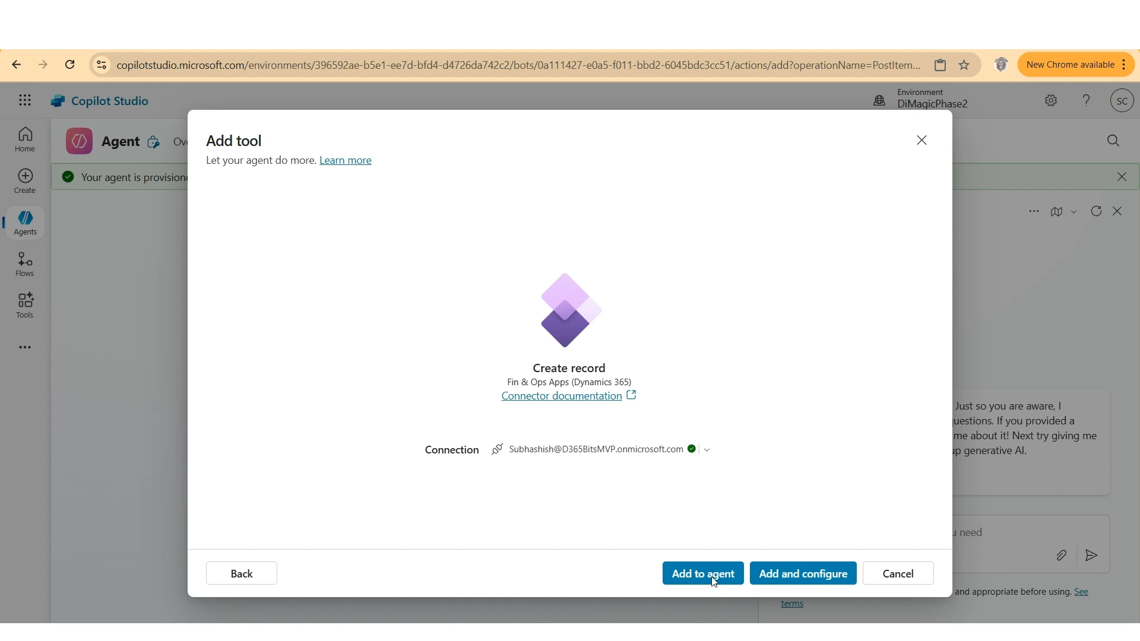
pyautogui.click(796, 580)
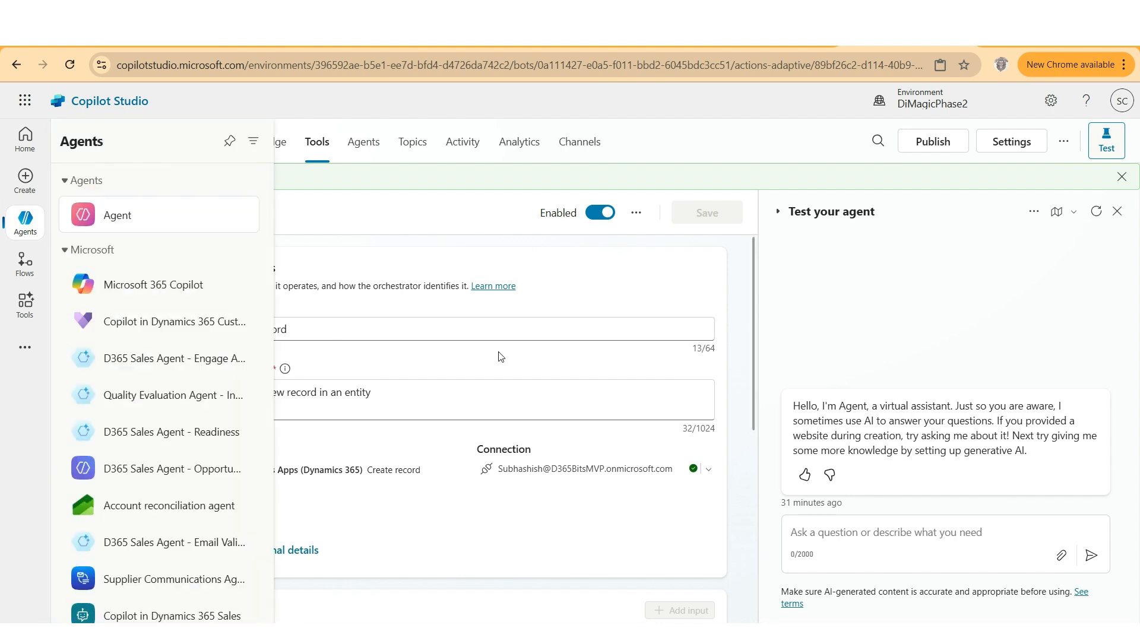
# Rename the tool to "On-board a customer" and pin the Agents list so it no longer covers the tool details.
pyautogui.click(497, 331)
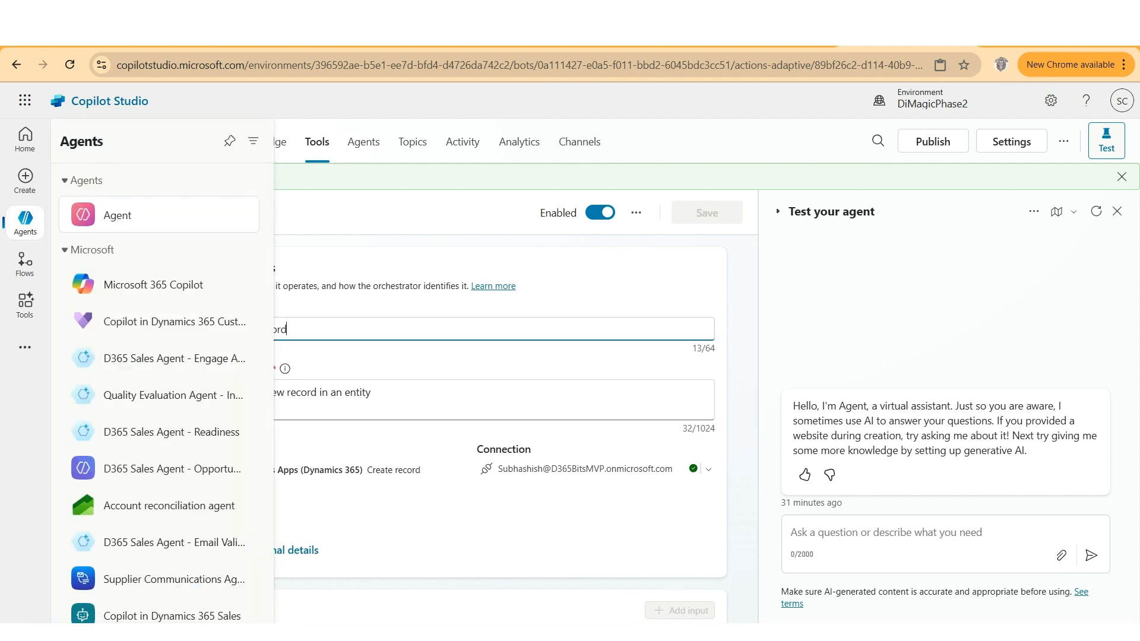
pyautogui.click(15, 193)
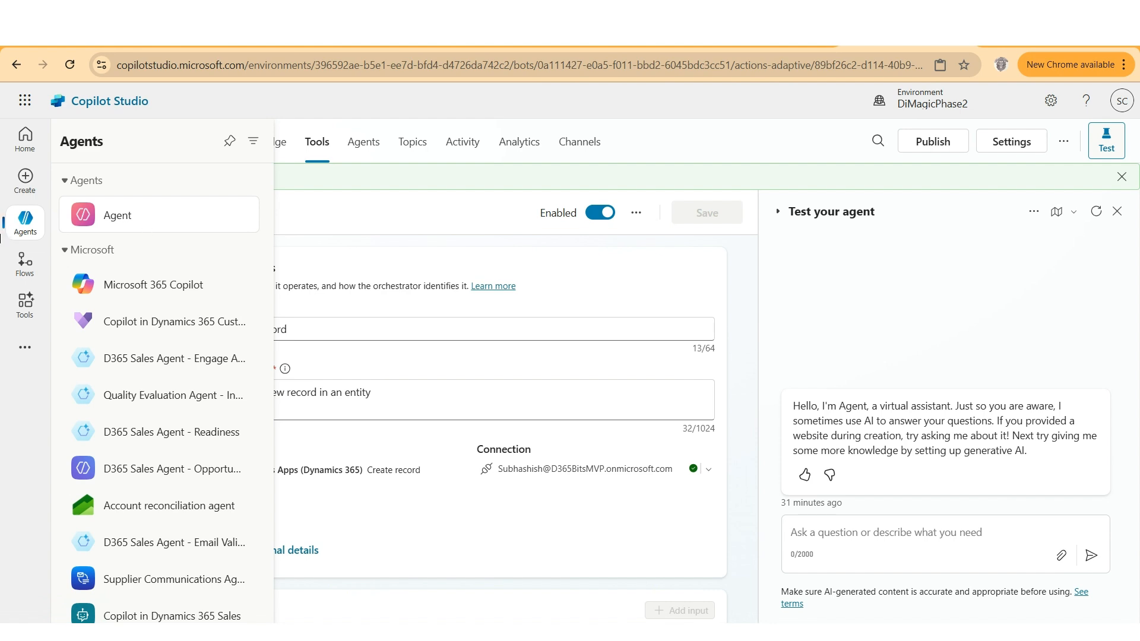
pyautogui.click(546, 335)
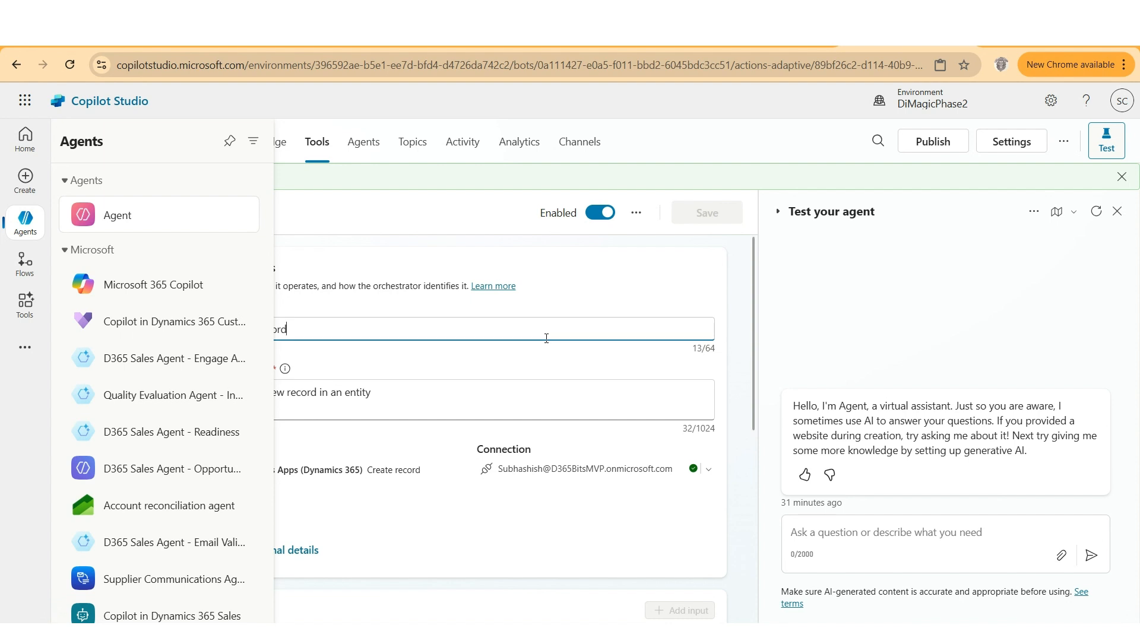
pyautogui.hotkey('ctrl', 'a')
pyautogui.hotkey('ctrl', 'v')
pyautogui.click(229, 145)
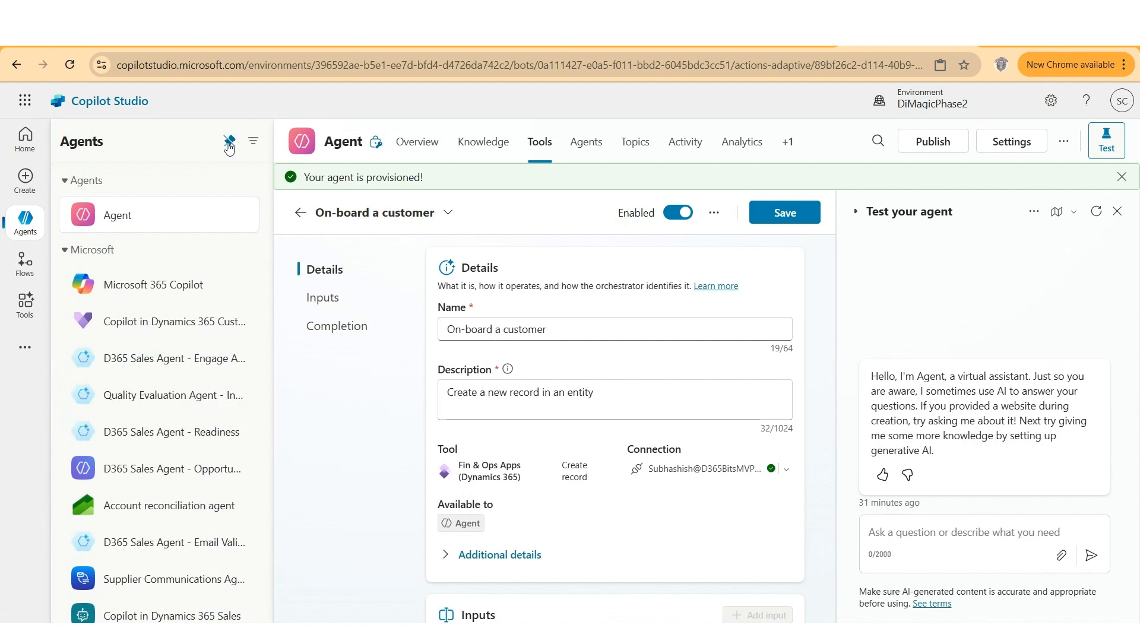
# Set the tool's description to "Create a new record in an entity for Customer creation. Ask for mandatory fields if not recognized in input.".
pyautogui.click(571, 329)
pyautogui.click(611, 399)
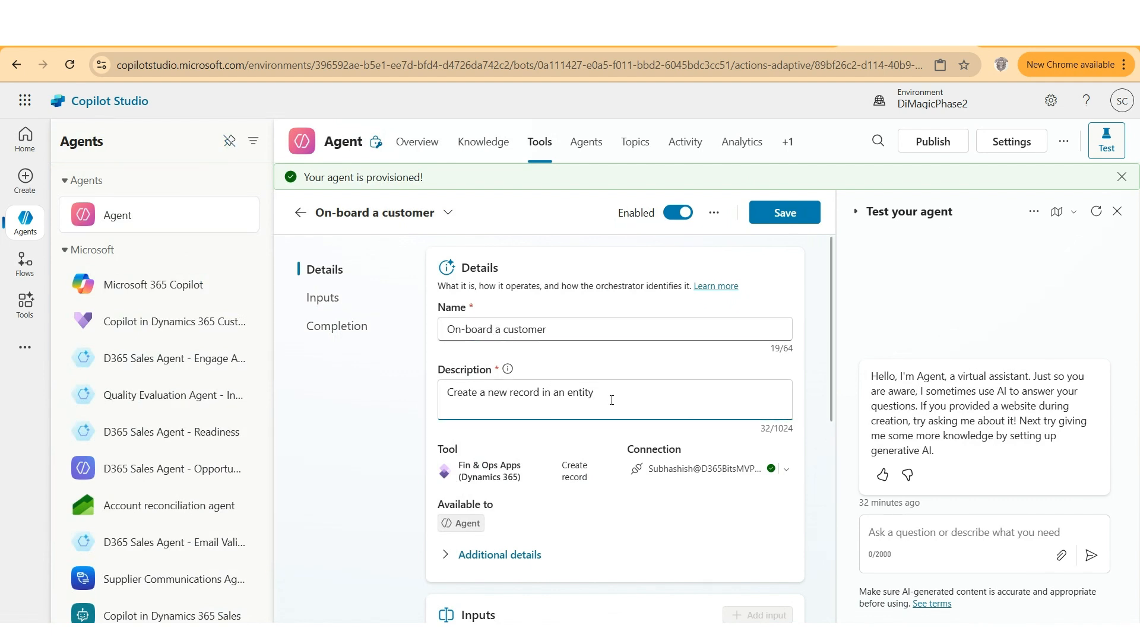
pyautogui.hotkey('alt', 'Tab')
pyautogui.click(590, 392)
pyautogui.hotkey('ctrl', 'a')
pyautogui.write('Create a new record in an entity for Customer creation. Ask for mandatory fields if not recognized in input.')
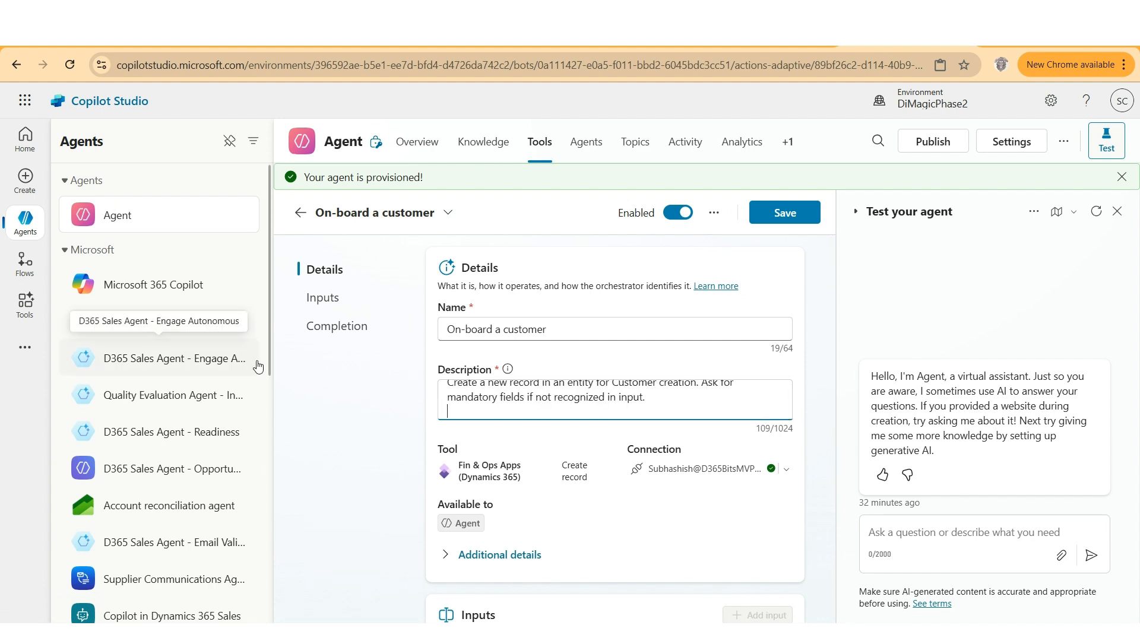
pyautogui.scroll(1, 716, 414)
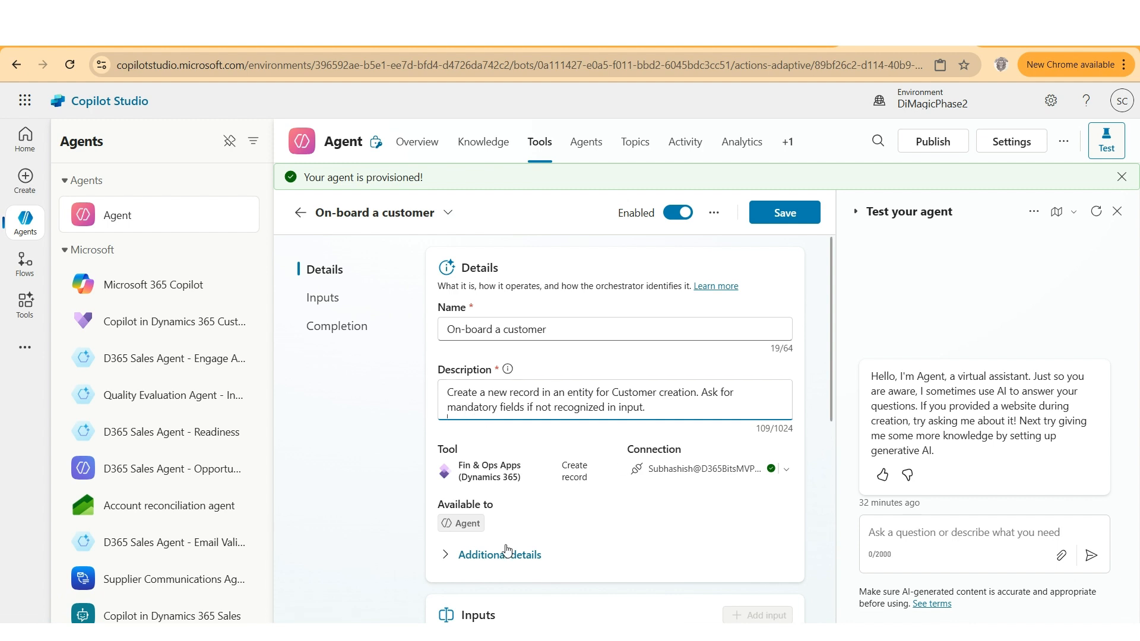
# Expand the tool's additional details and examine the available options for the credentials to use.
pyautogui.click(446, 555)
pyautogui.scroll(-3, 703, 557)
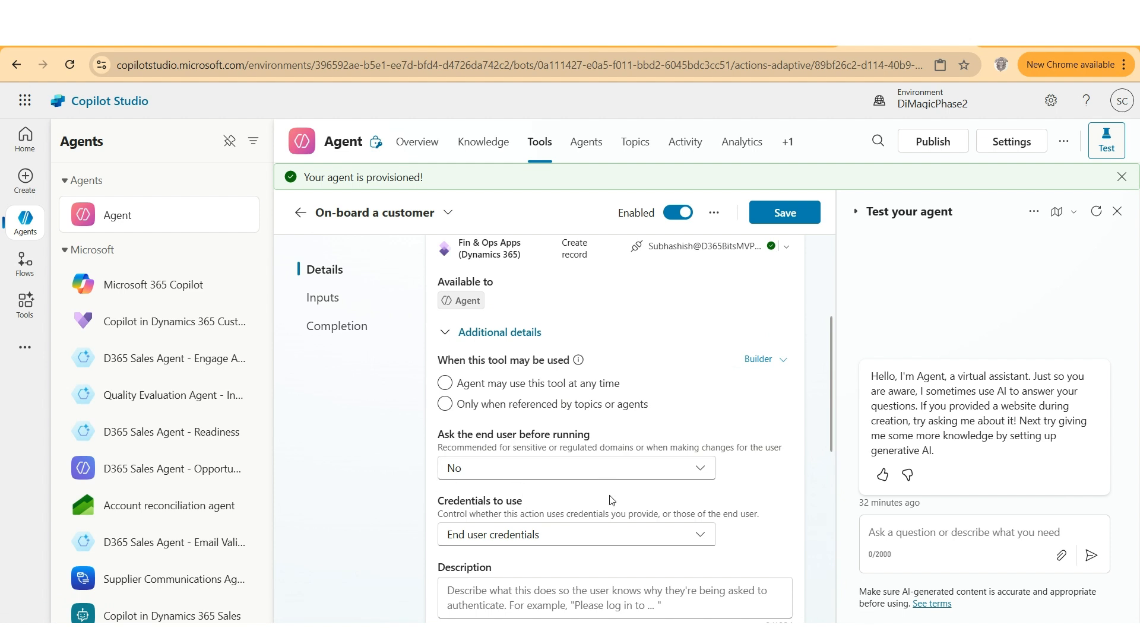
pyautogui.scroll(-2, 646, 500)
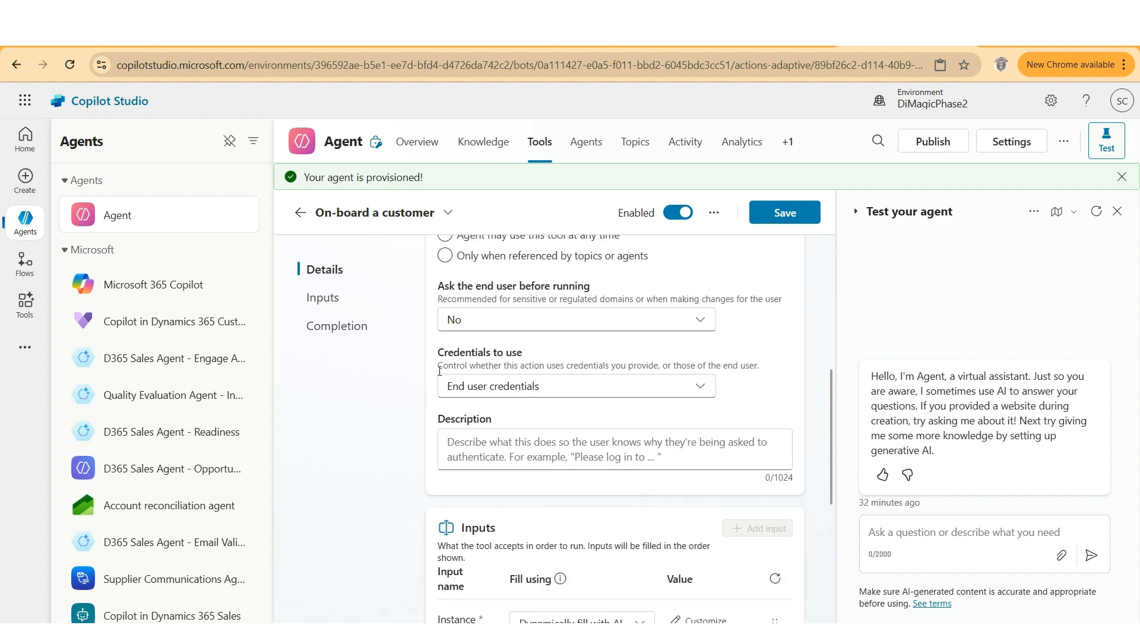
pyautogui.click(530, 394)
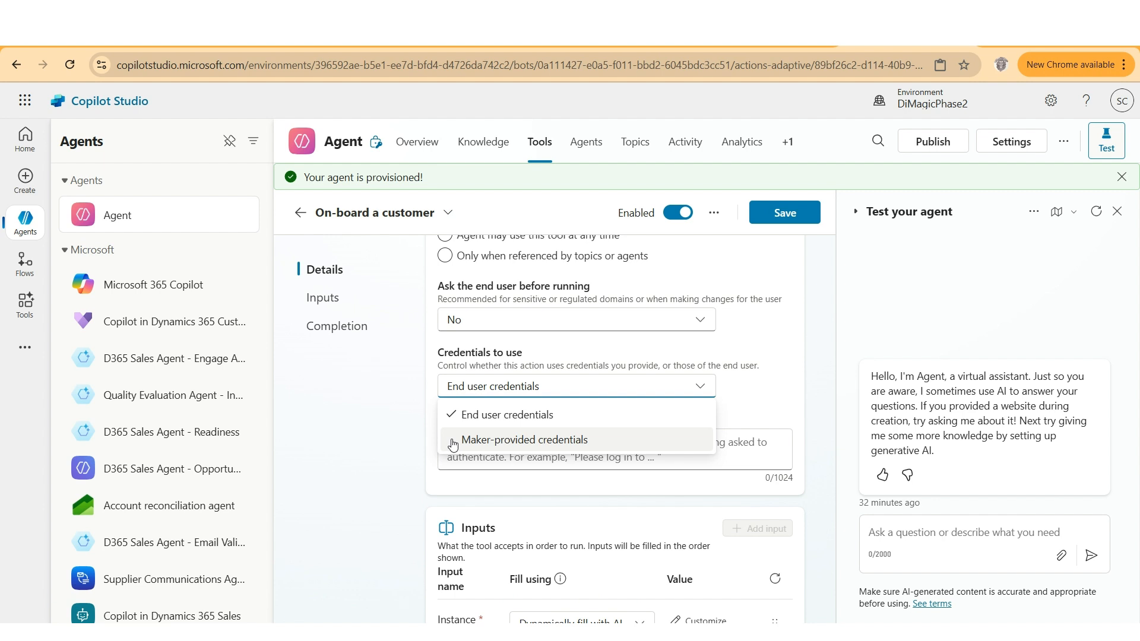
# Fill the Instance input with the custom value orgf8eb6351.operations.dynamics.com, closing the agent test pane to make room.
pyautogui.click(321, 305)
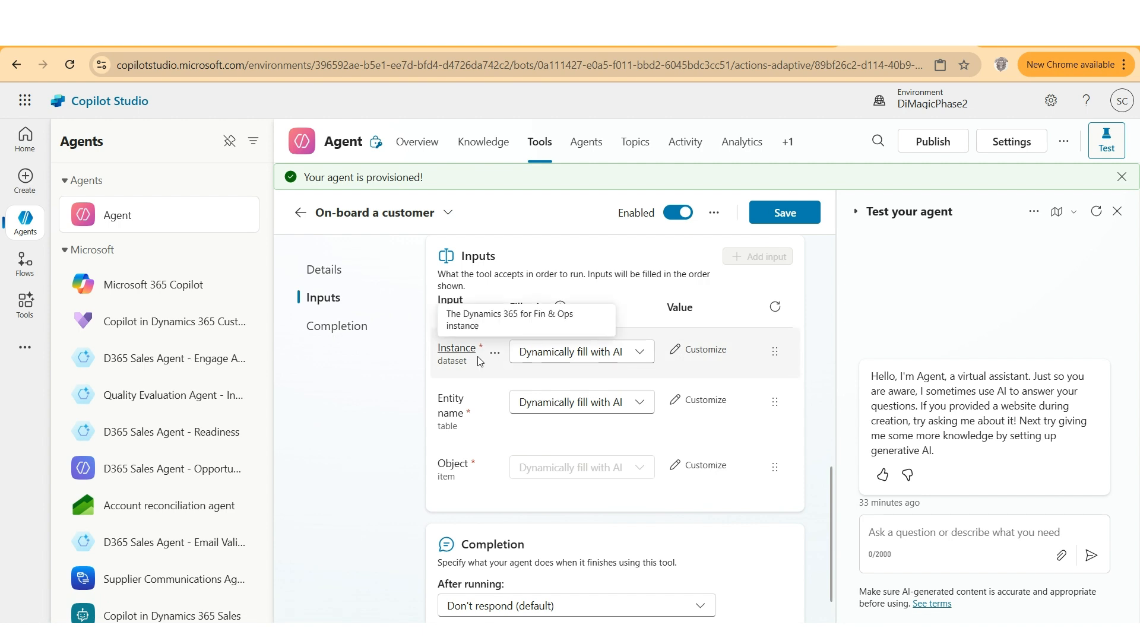
pyautogui.click(639, 352)
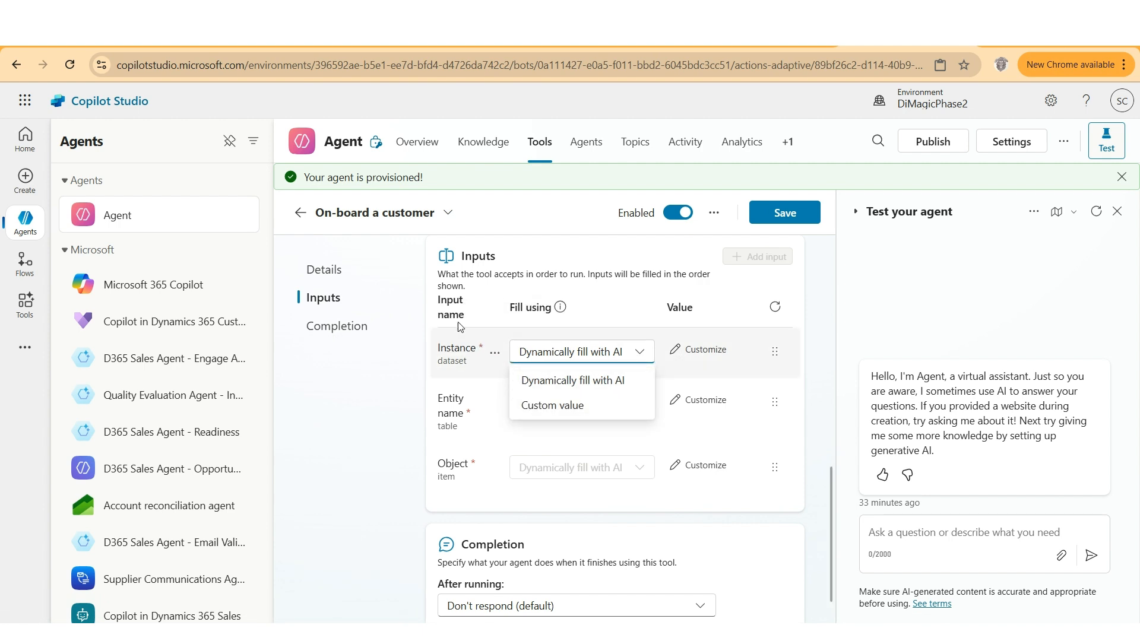
pyautogui.click(568, 416)
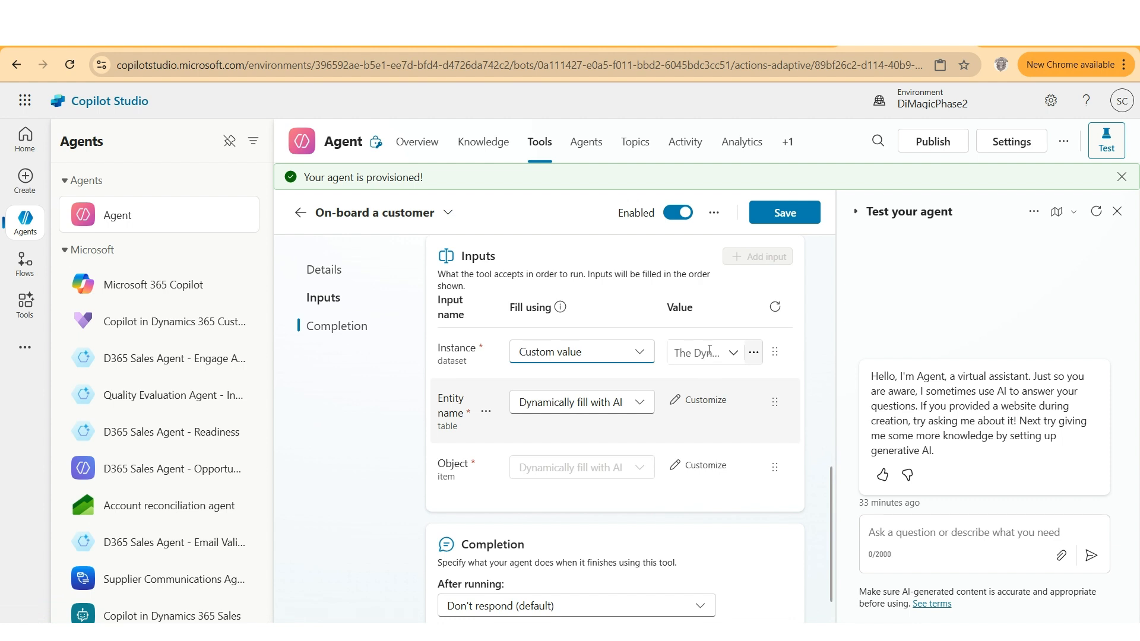
pyautogui.click(734, 354)
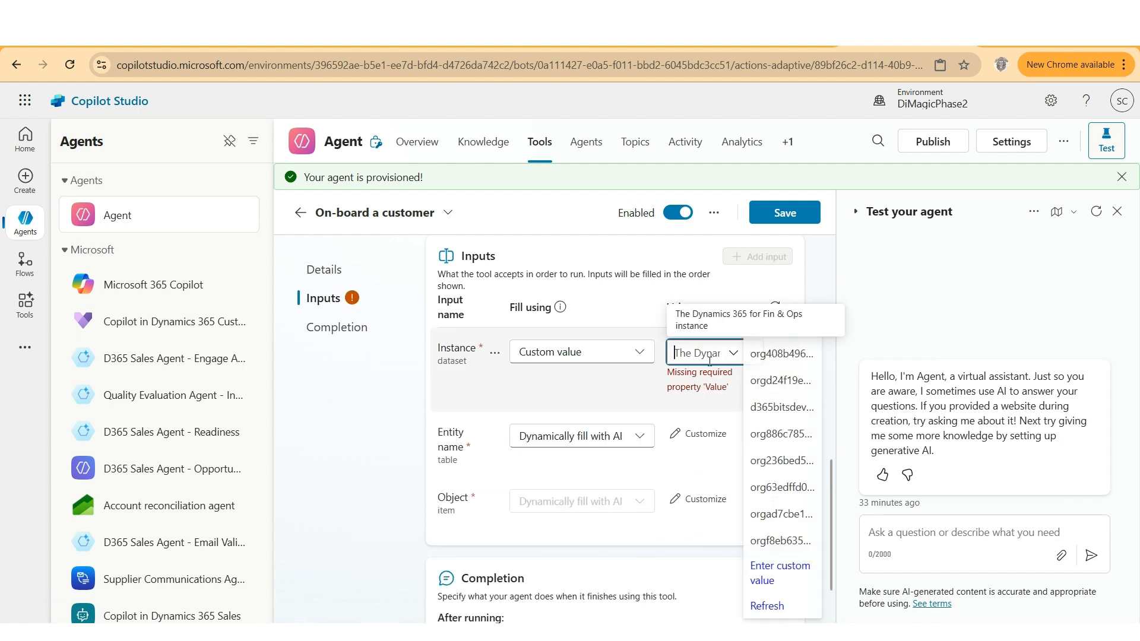
pyautogui.click(1117, 212)
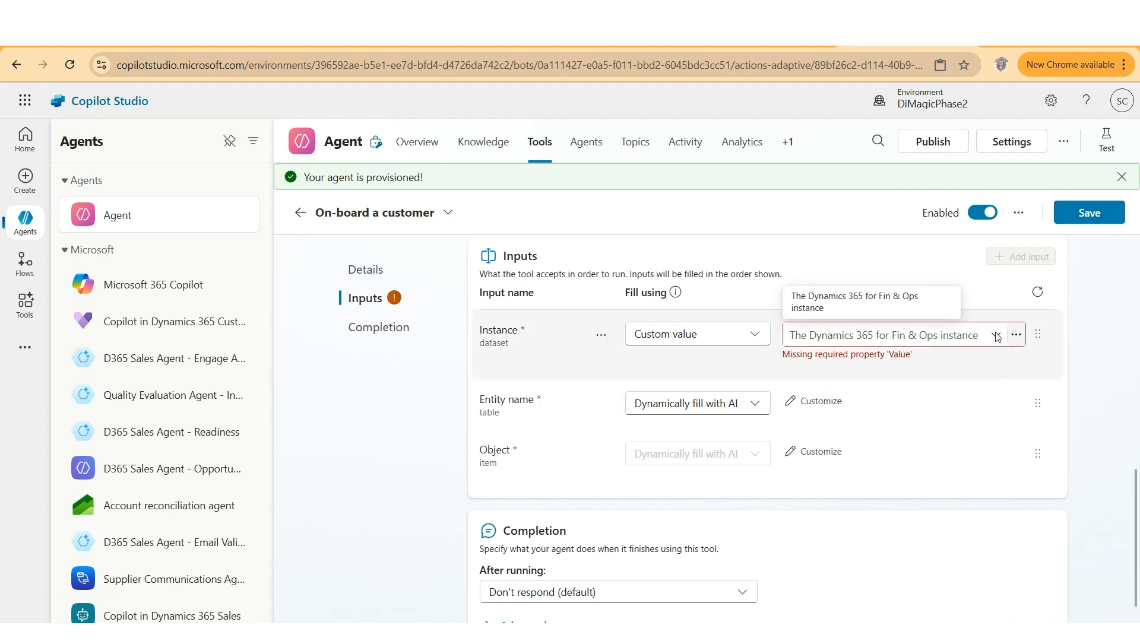
pyautogui.click(938, 336)
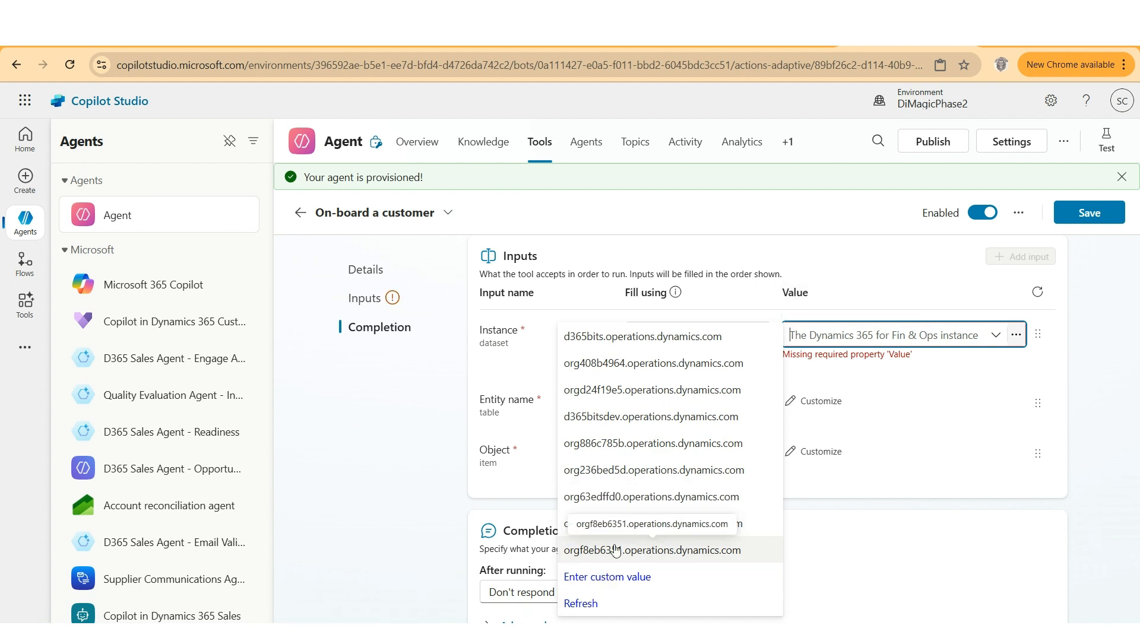
pyautogui.click(592, 549)
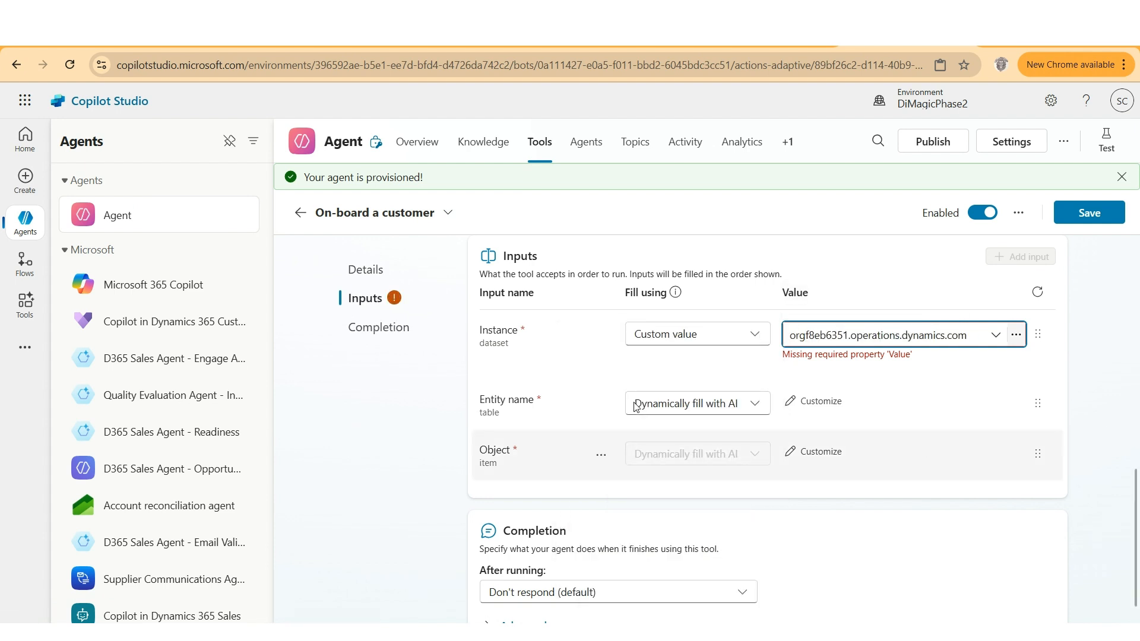
# Switch the Entity name input to a custom value and open its value for entry.
pyautogui.click(752, 387)
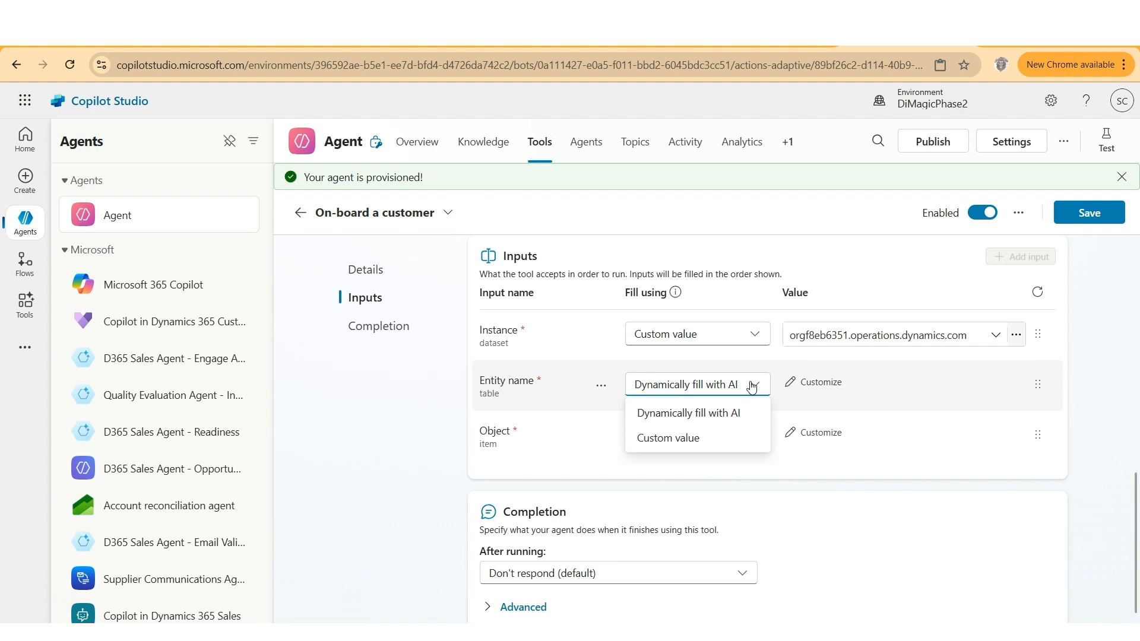
pyautogui.click(692, 437)
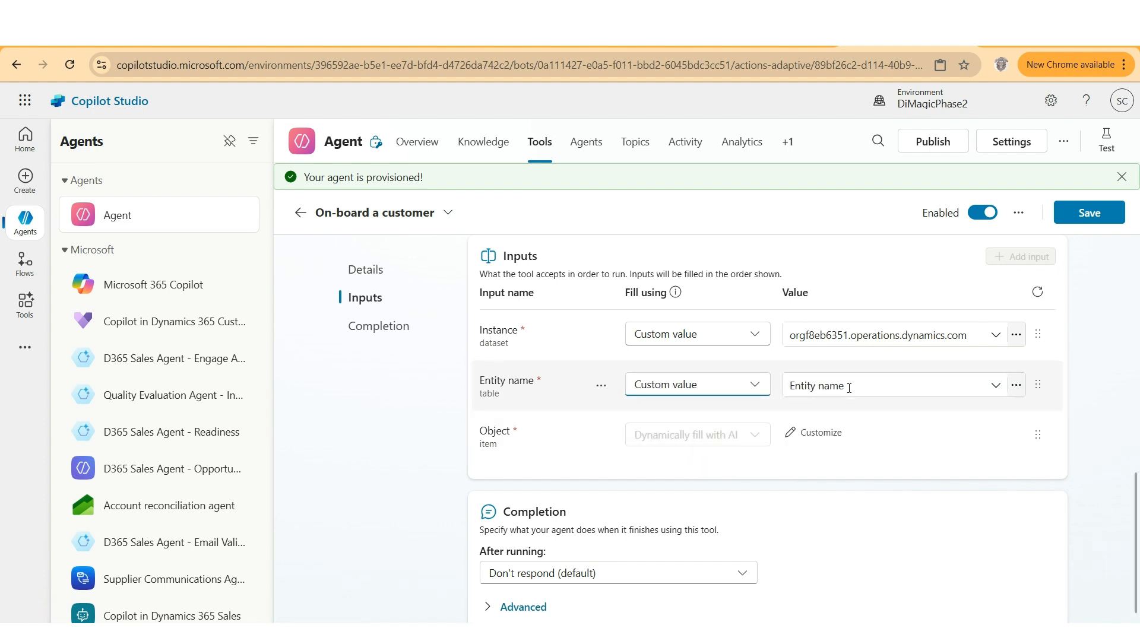
pyautogui.click(849, 386)
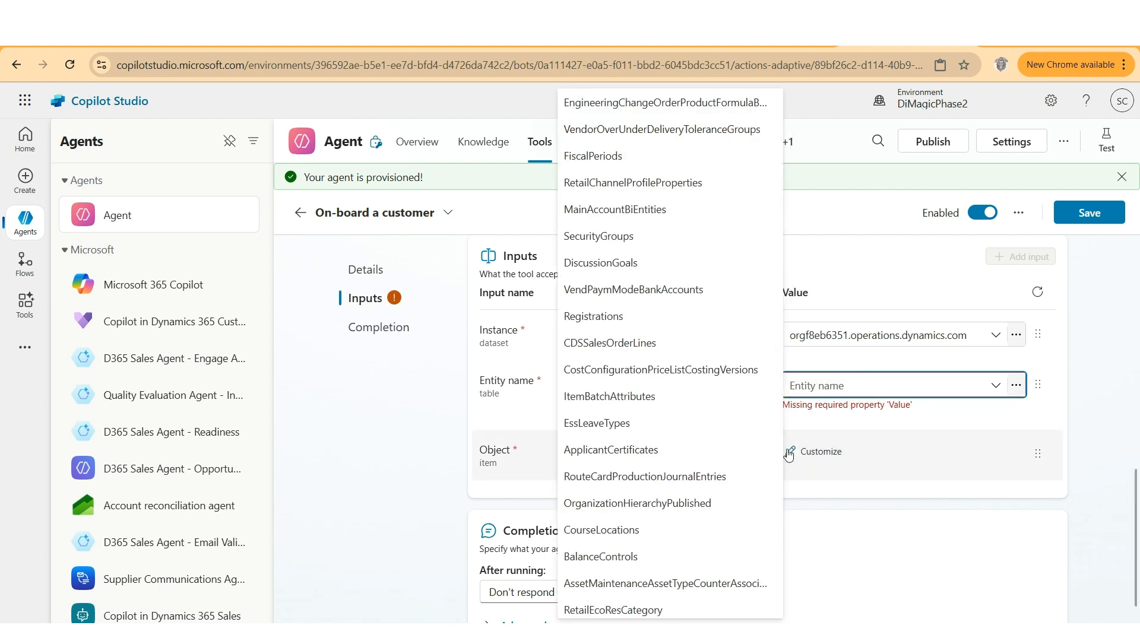
pyautogui.click(840, 386)
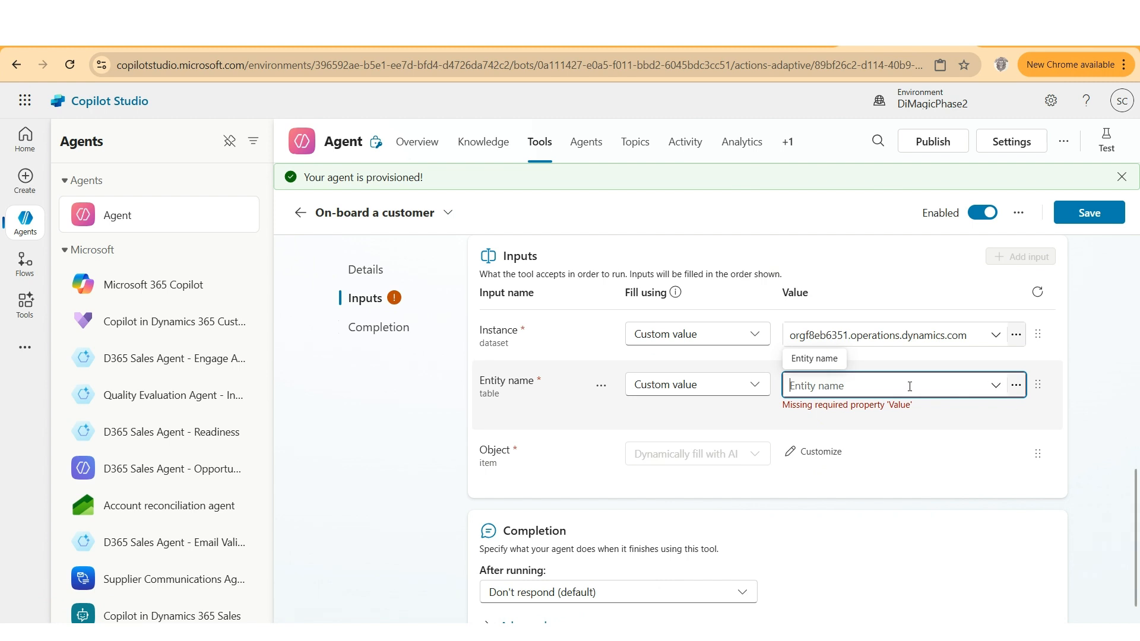
pyautogui.write('Cust')
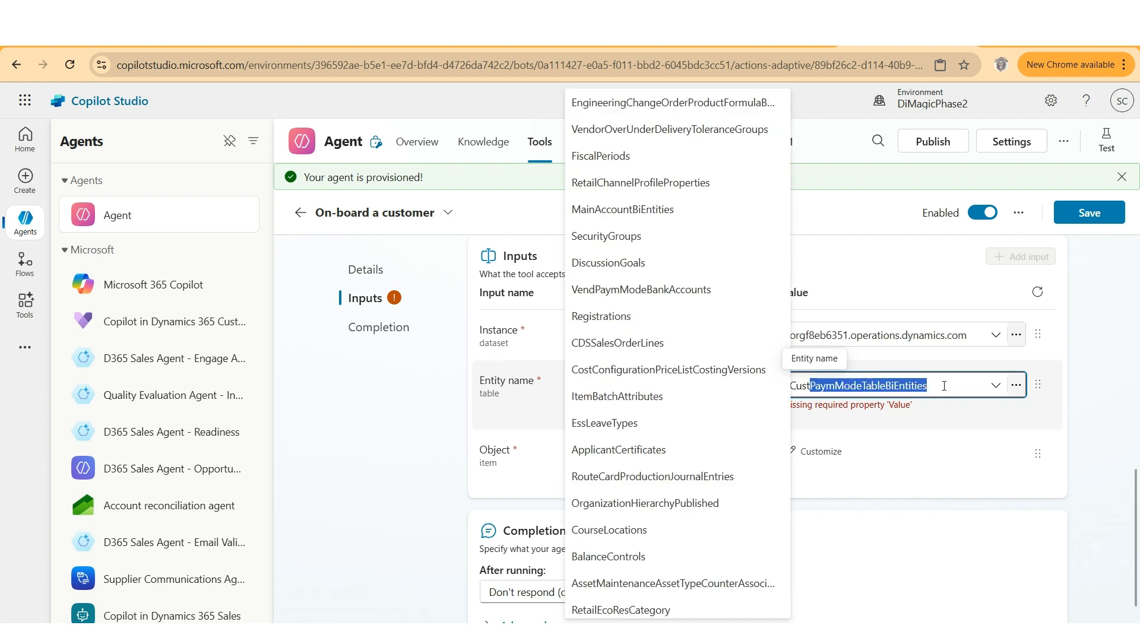
pyautogui.write('tomer')
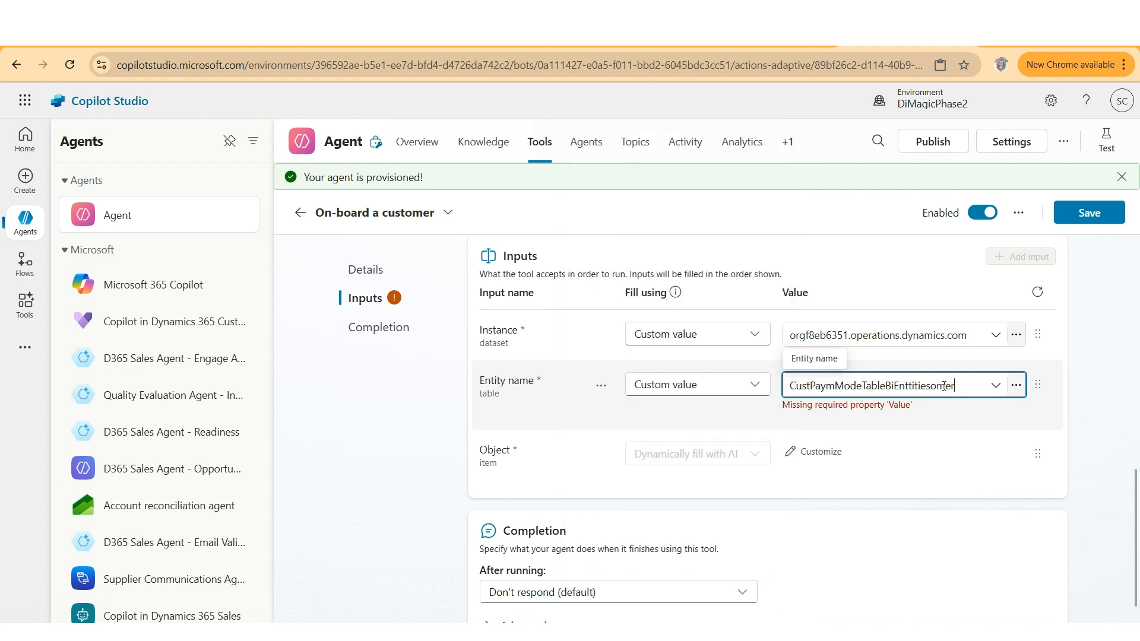
pyautogui.doubleClick(944, 387)
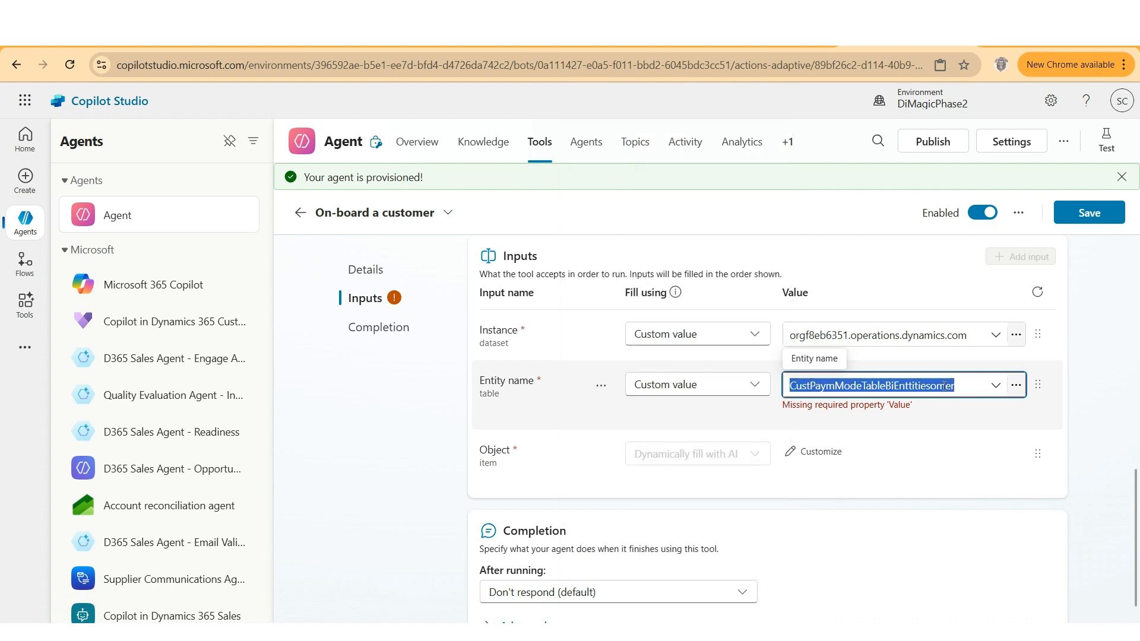
pyautogui.press('BackSpace')
# Enter CustomersV3 as the Entity name value and commit it so the entity's own inputs load.
pyautogui.write('Custom')
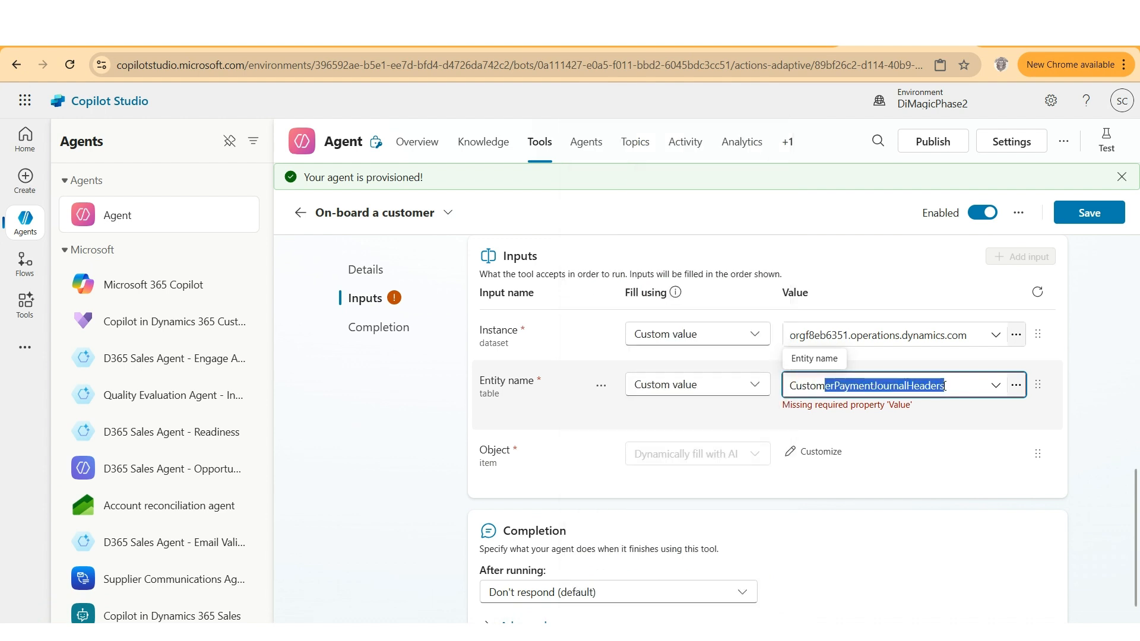
pyautogui.write('ersV3')
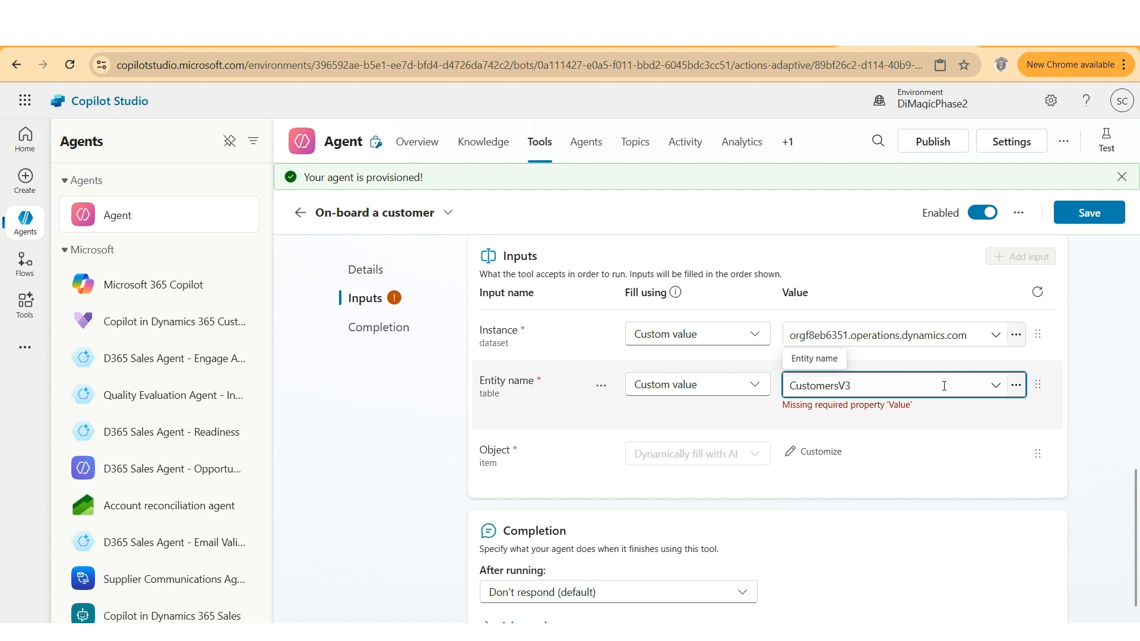
pyautogui.press('Tab')
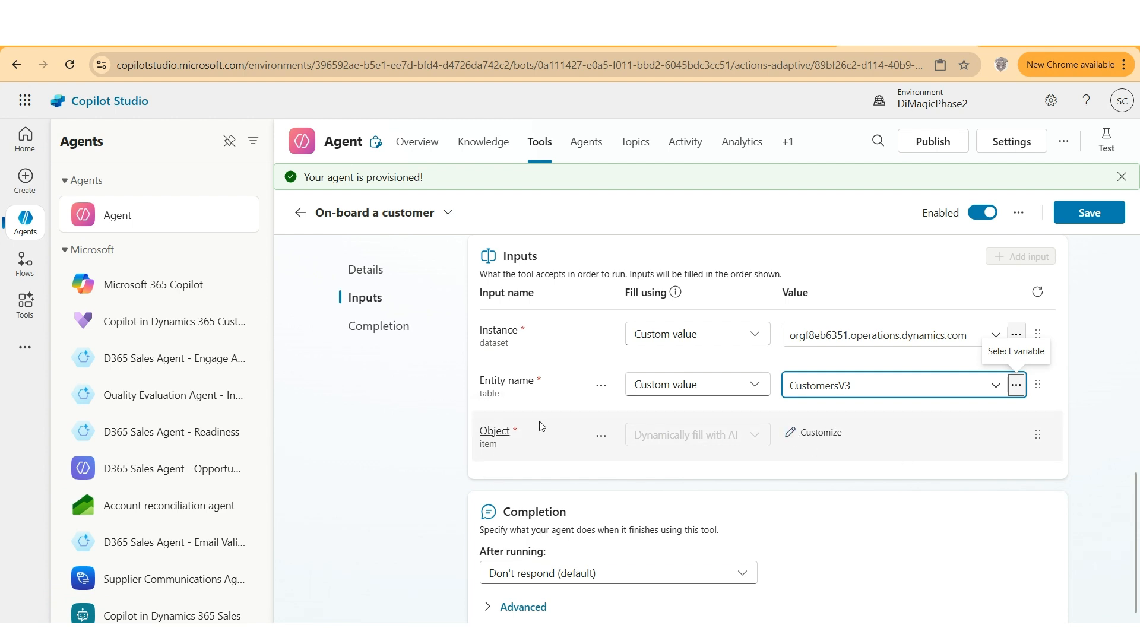
pyautogui.click(857, 438)
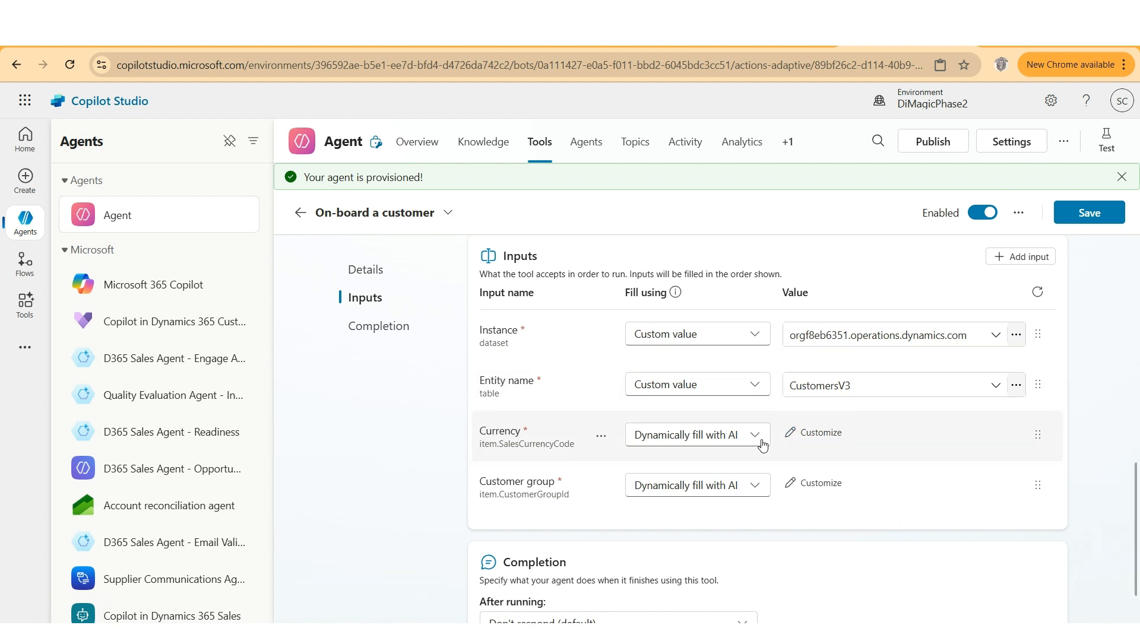
# Examine the fill options available for the Customer group and Currency inputs without changing them.
pyautogui.click(754, 485)
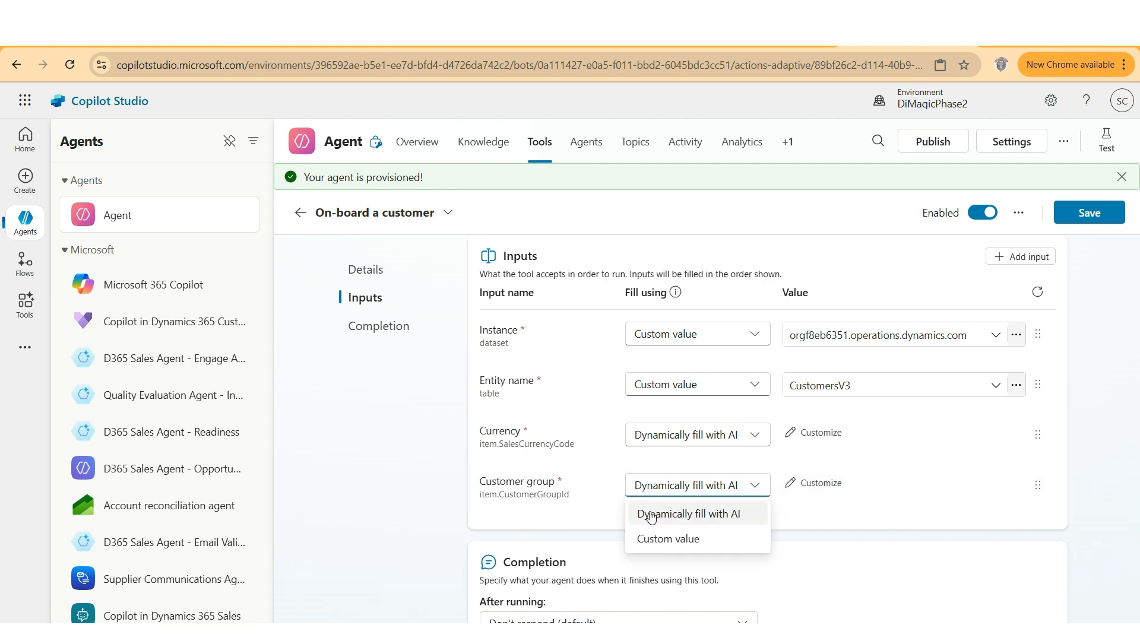
pyautogui.click(694, 440)
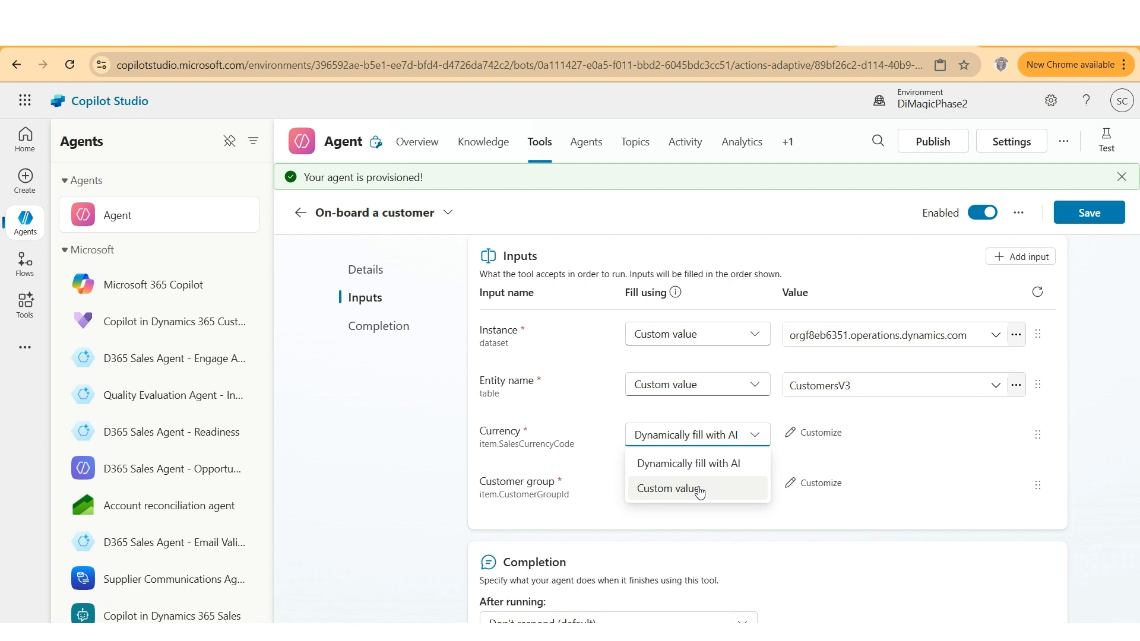
pyautogui.click(1102, 435)
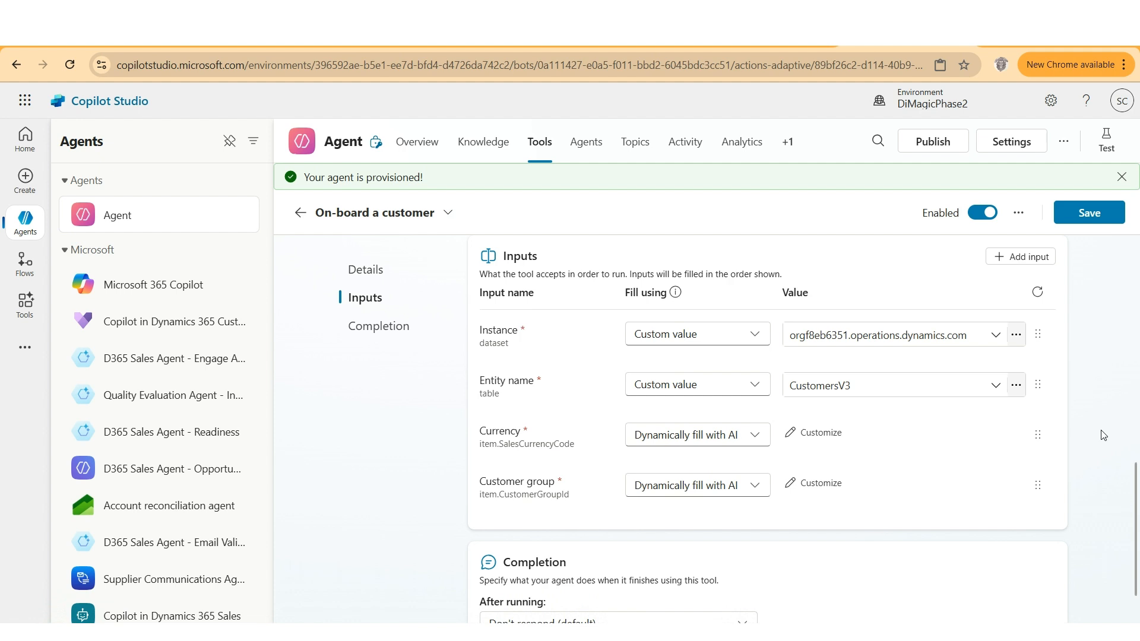
# Review the completion settings, examining the after-running response choices and, under the advanced settings, the choices for available outputs.
pyautogui.scroll(-3, 410, 400)
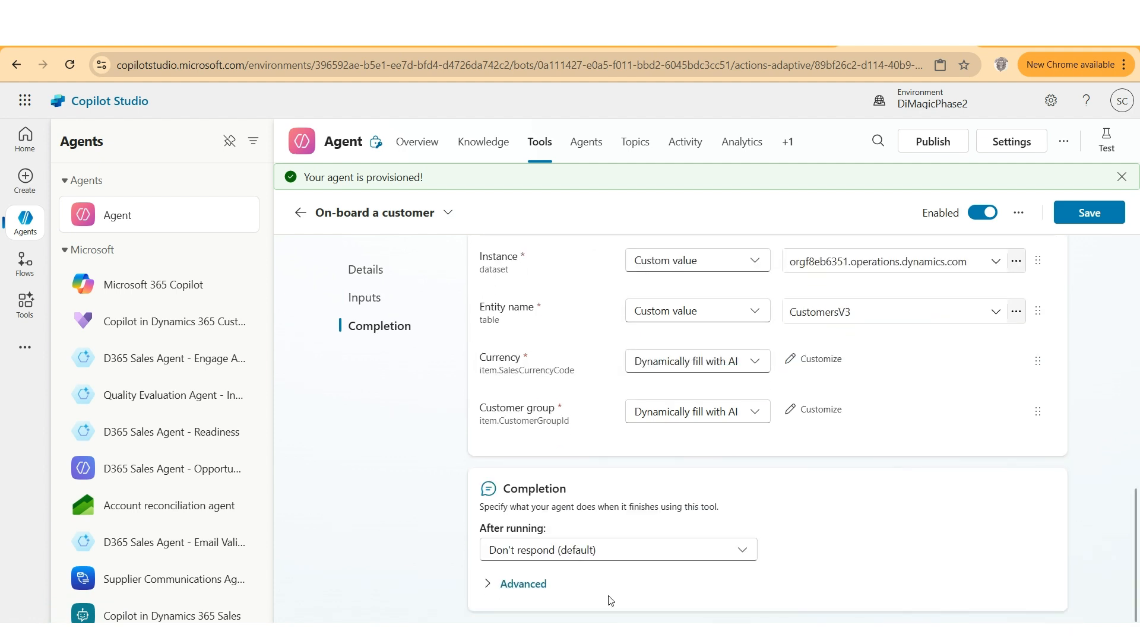
pyautogui.click(534, 558)
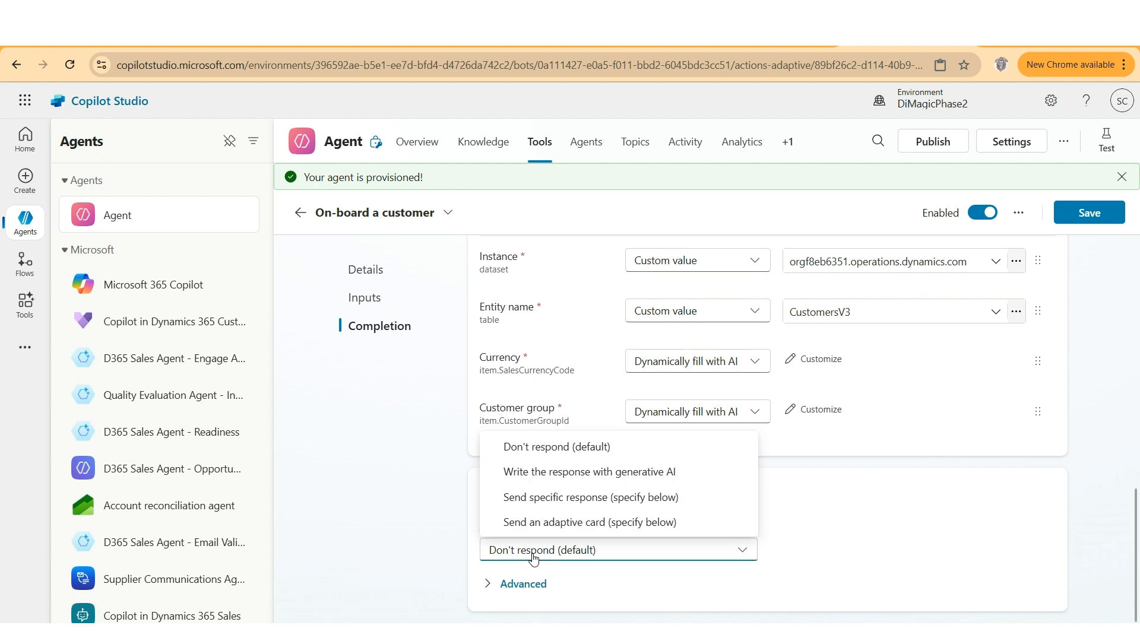
pyautogui.click(534, 558)
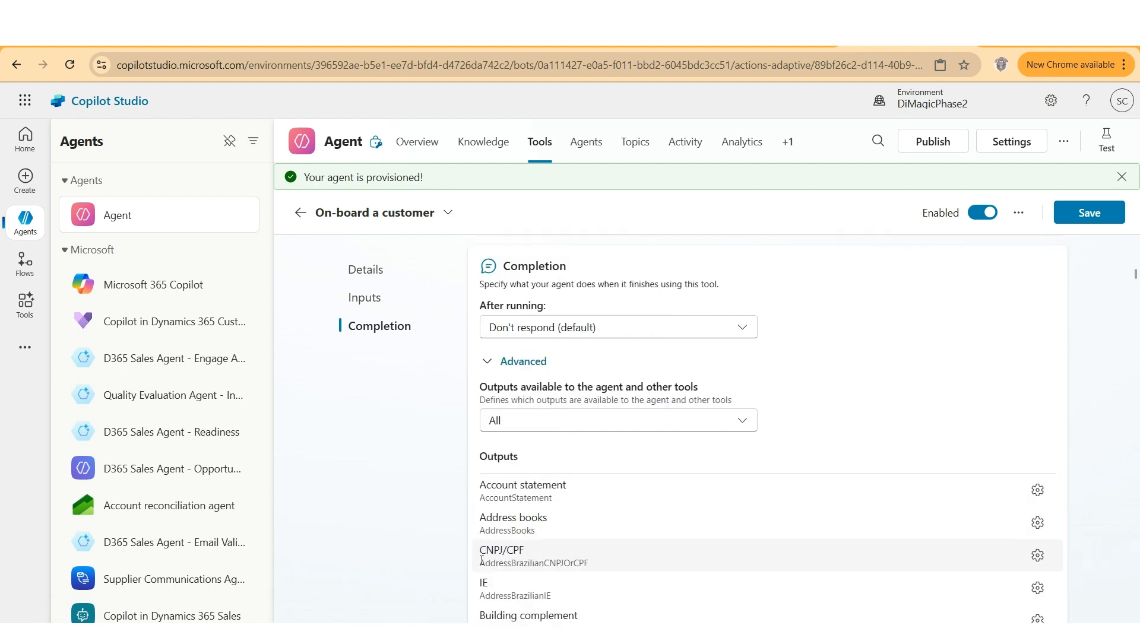
pyautogui.click(745, 424)
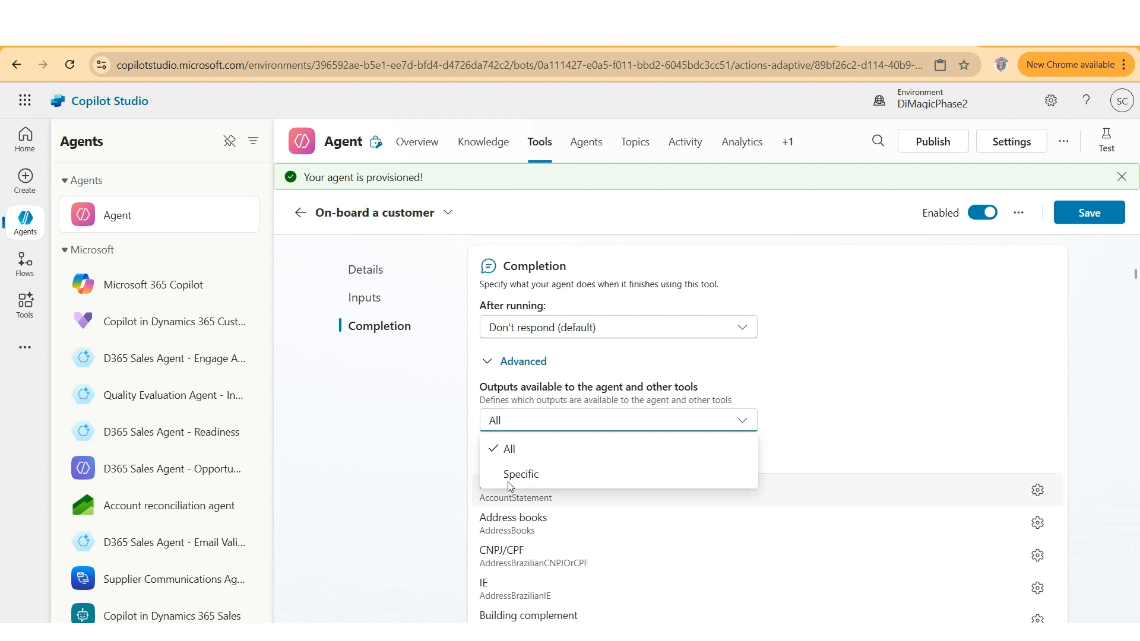
pyautogui.click(309, 480)
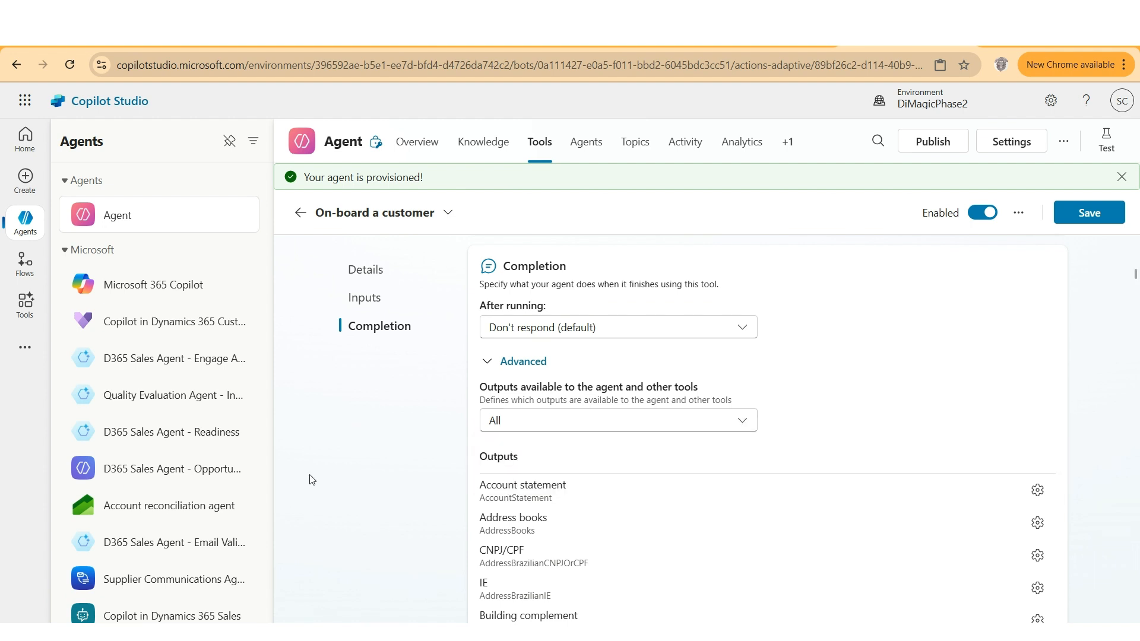
# Save the On-board a customer tool and return to the agent's list of tools.
pyautogui.click(1088, 216)
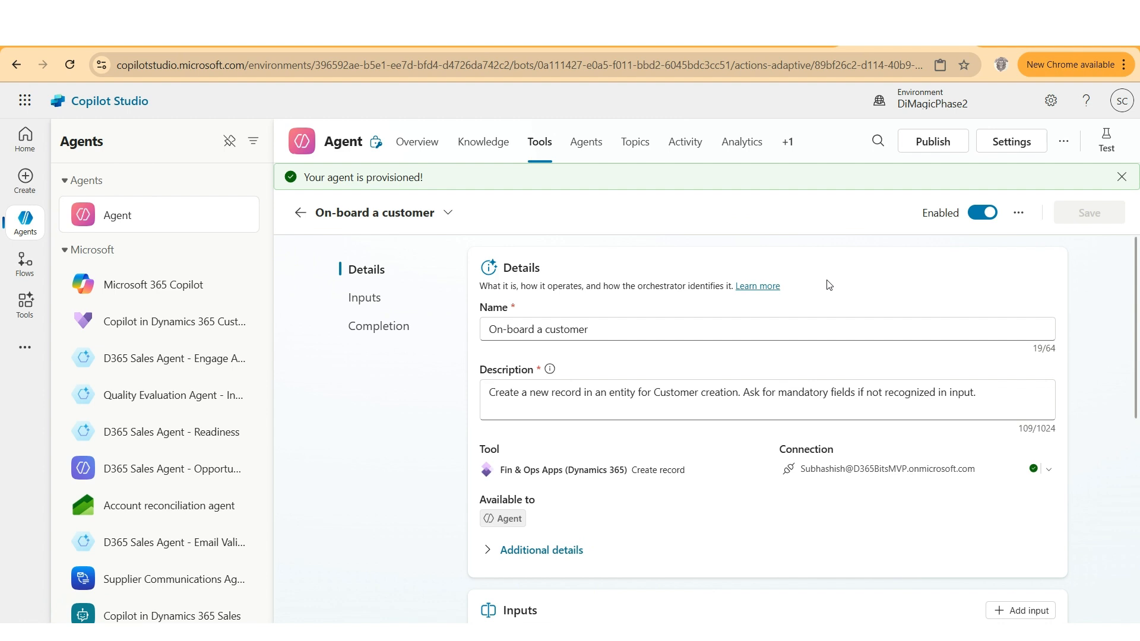
pyautogui.click(546, 152)
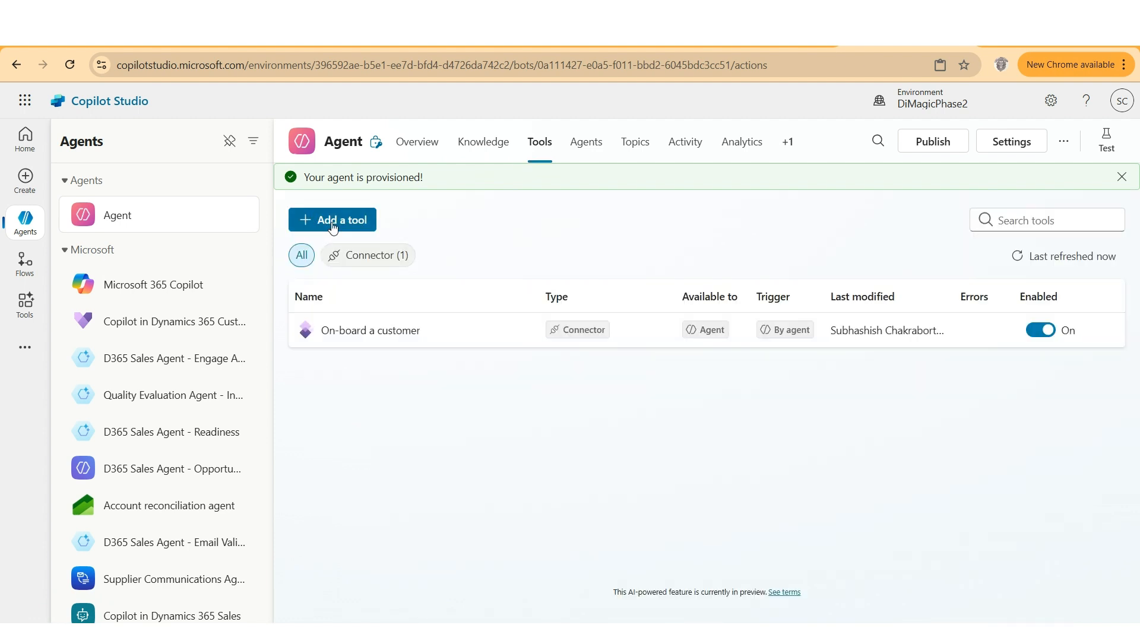
# Search for Fin & Ops Apps and add its Create record action as another tool, opening it for configuration.
pyautogui.click(333, 227)
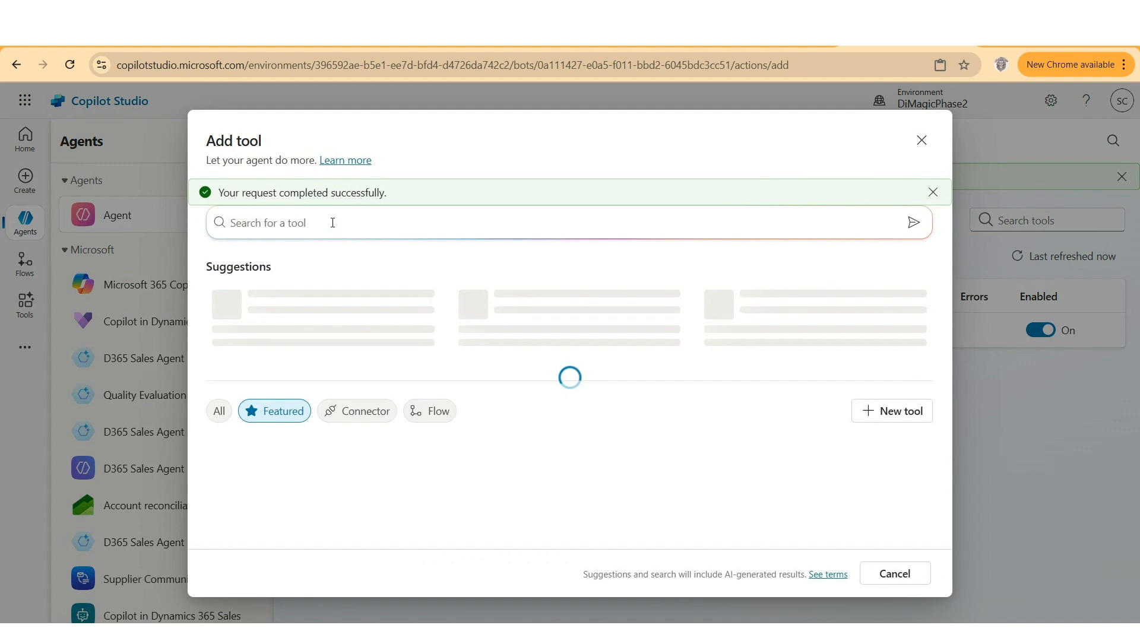
pyautogui.write('Fin & Ops Apps')
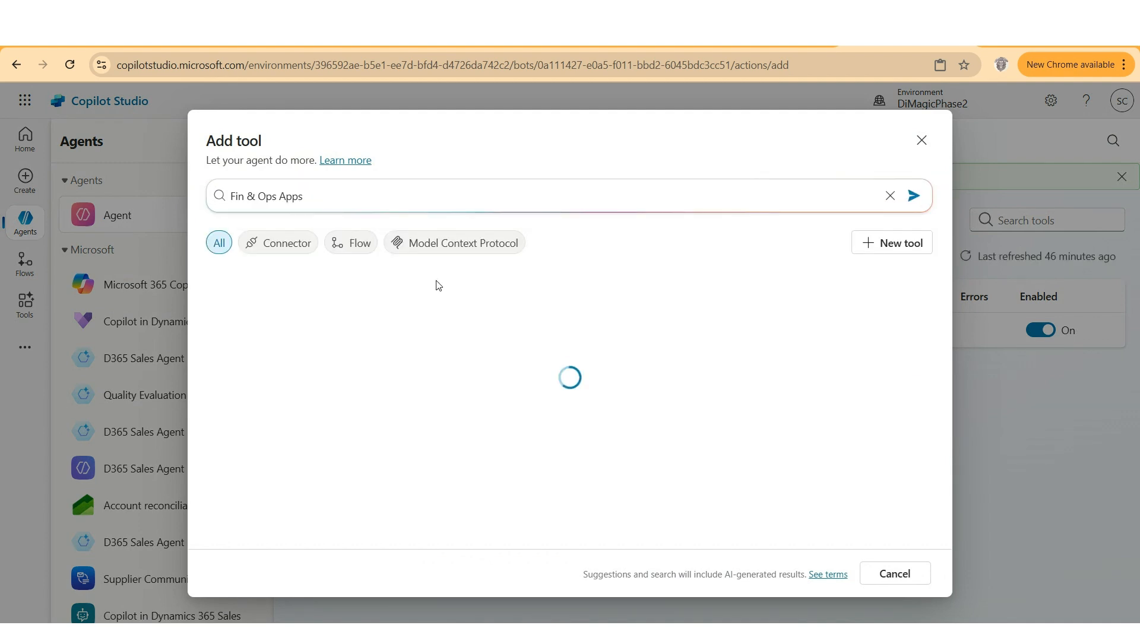
pyautogui.click(290, 219)
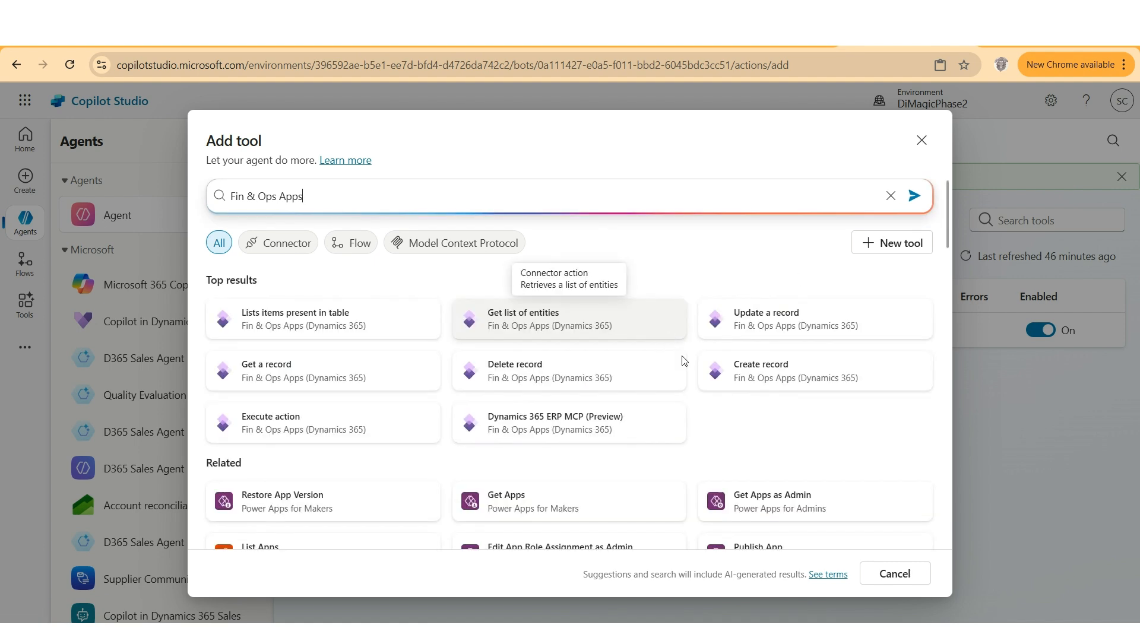
pyautogui.click(774, 380)
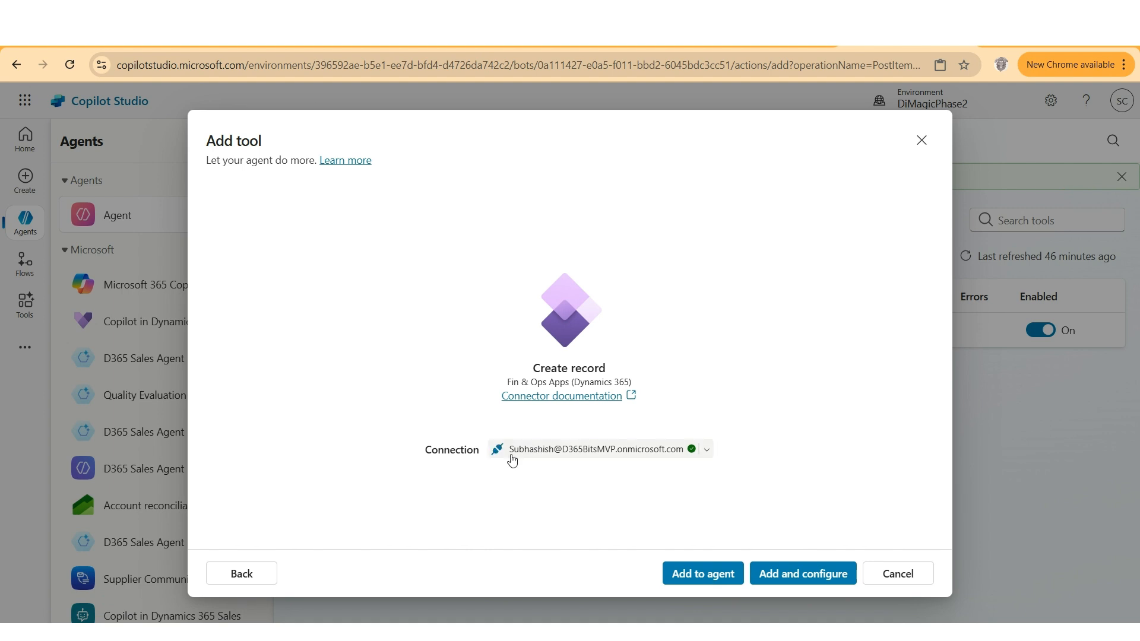
pyautogui.click(782, 574)
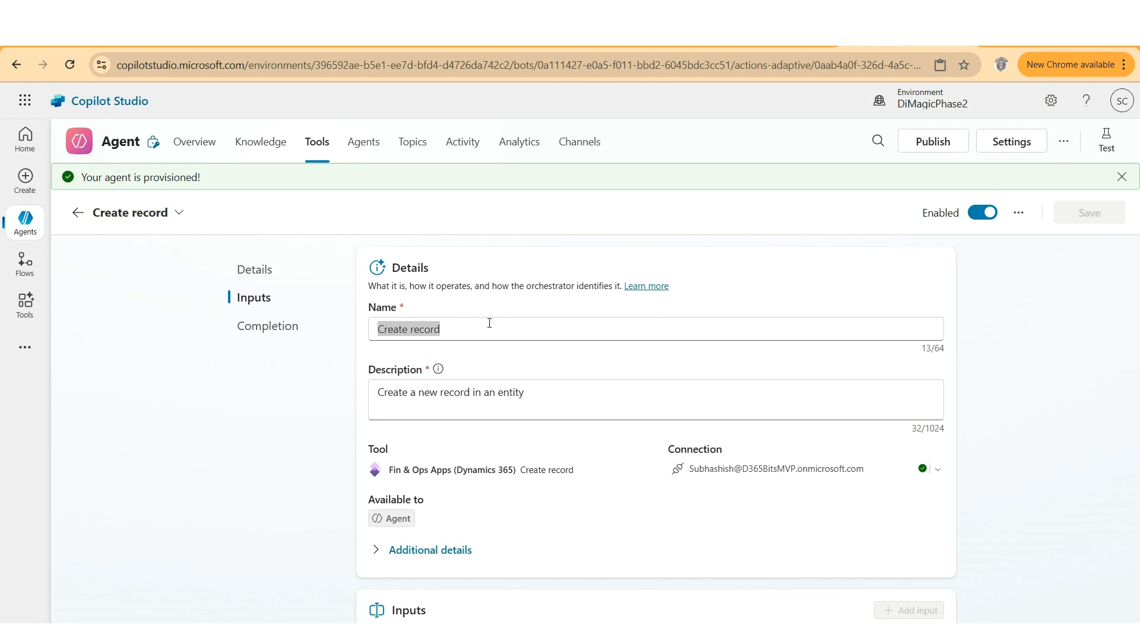
# Rename the new tool as Create a customer's postal address.
pyautogui.moveTo(489, 326); pyautogui.dragTo(336, 324)
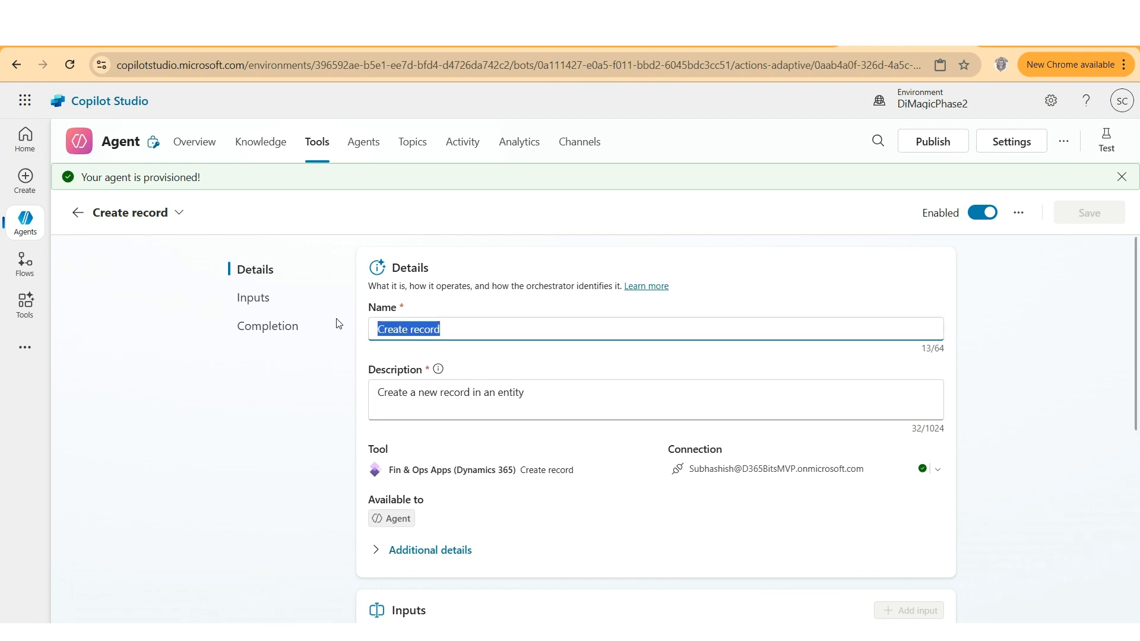
pyautogui.press('BackSpace')
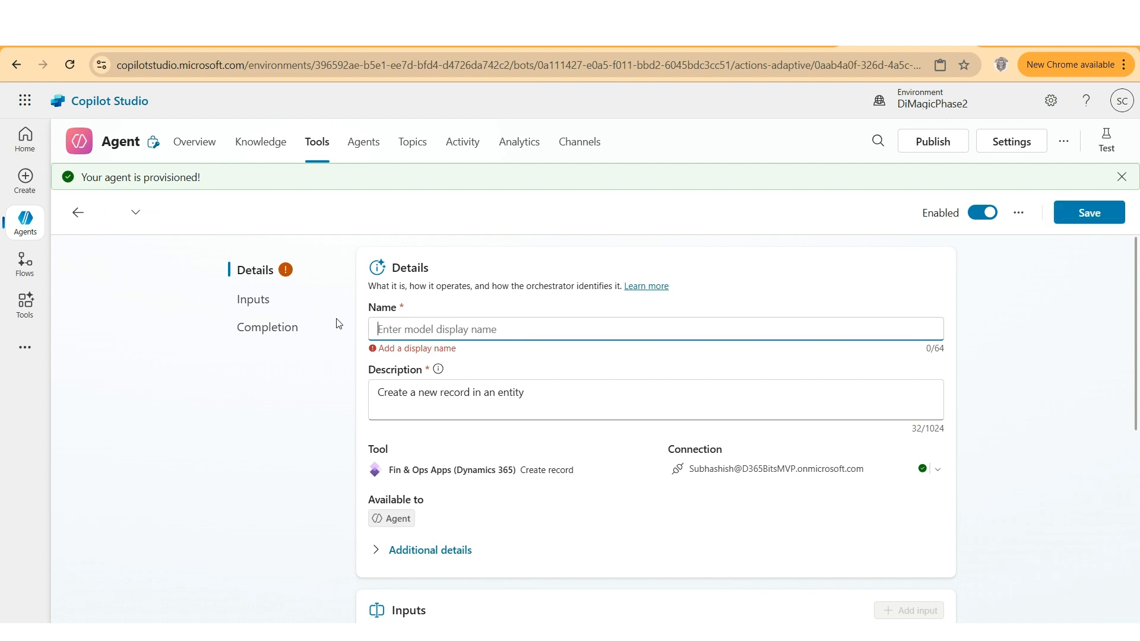
pyautogui.write("Create a customer's postal address")
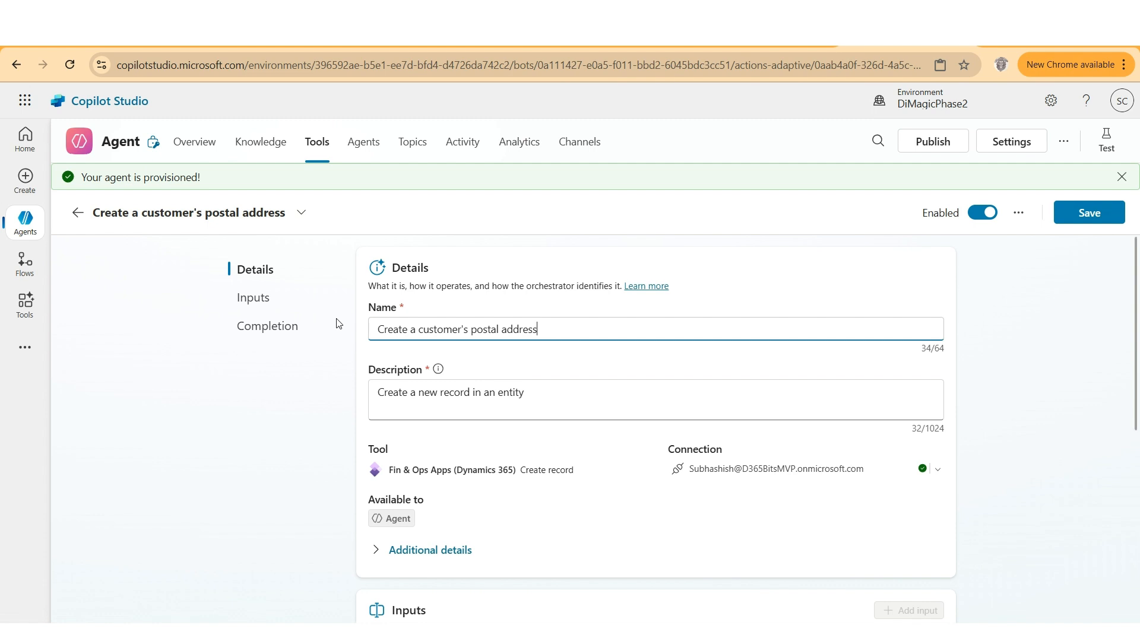
# Set the description to "Create a new record in an entity for customer address creation. Ask for mandatory fields if not given by the user.".
pyautogui.click(548, 402)
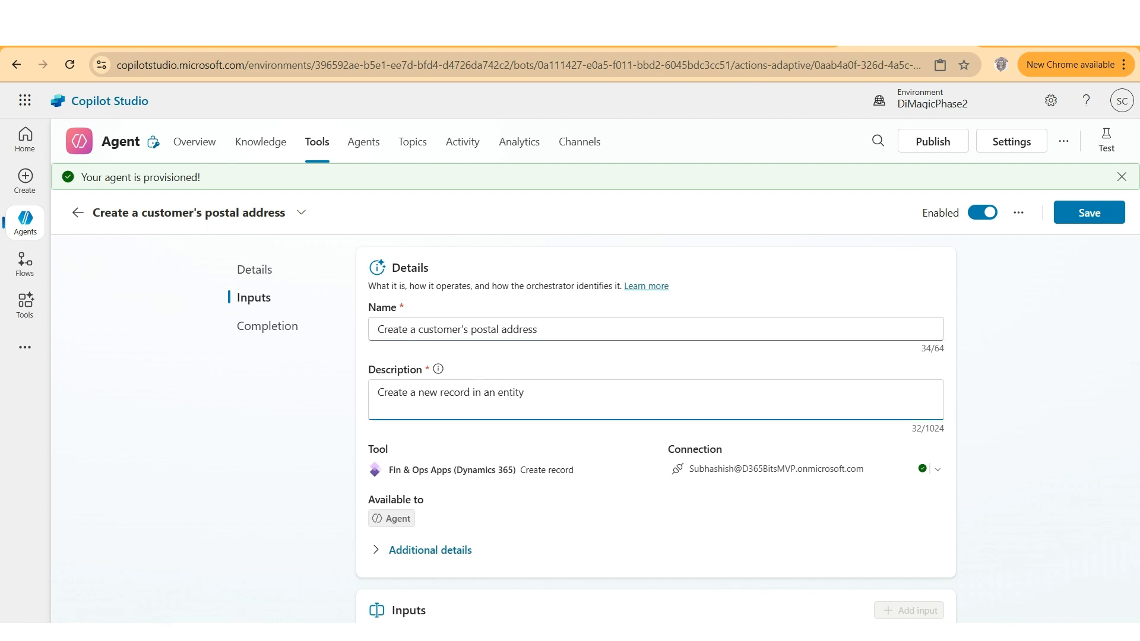
pyautogui.click(734, 365)
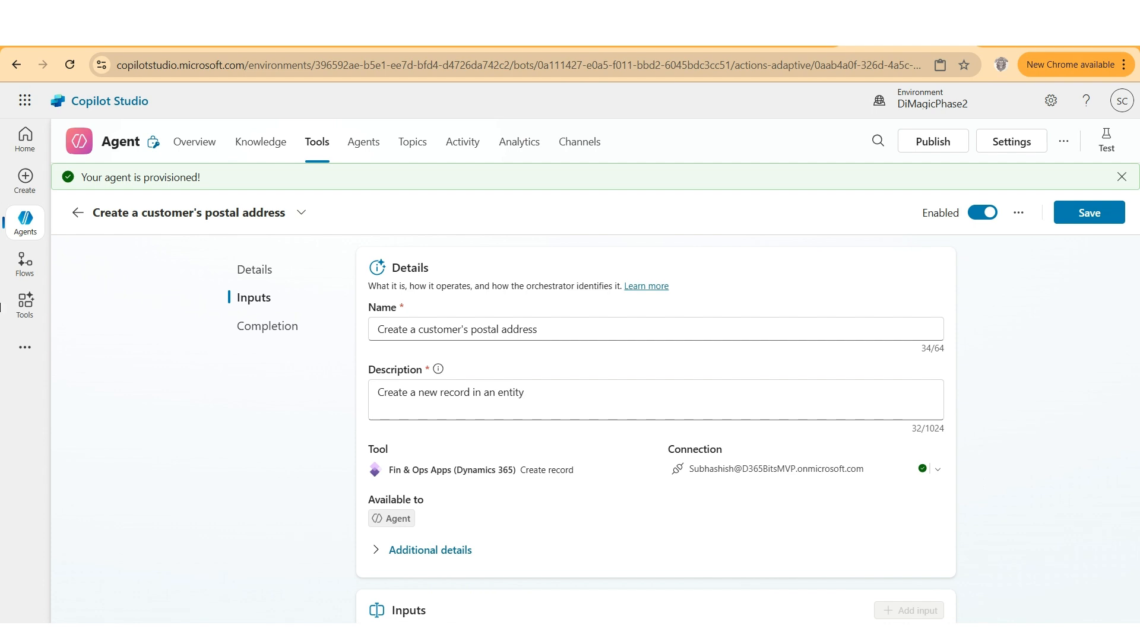
pyautogui.moveTo(570, 402); pyautogui.dragTo(301, 379)
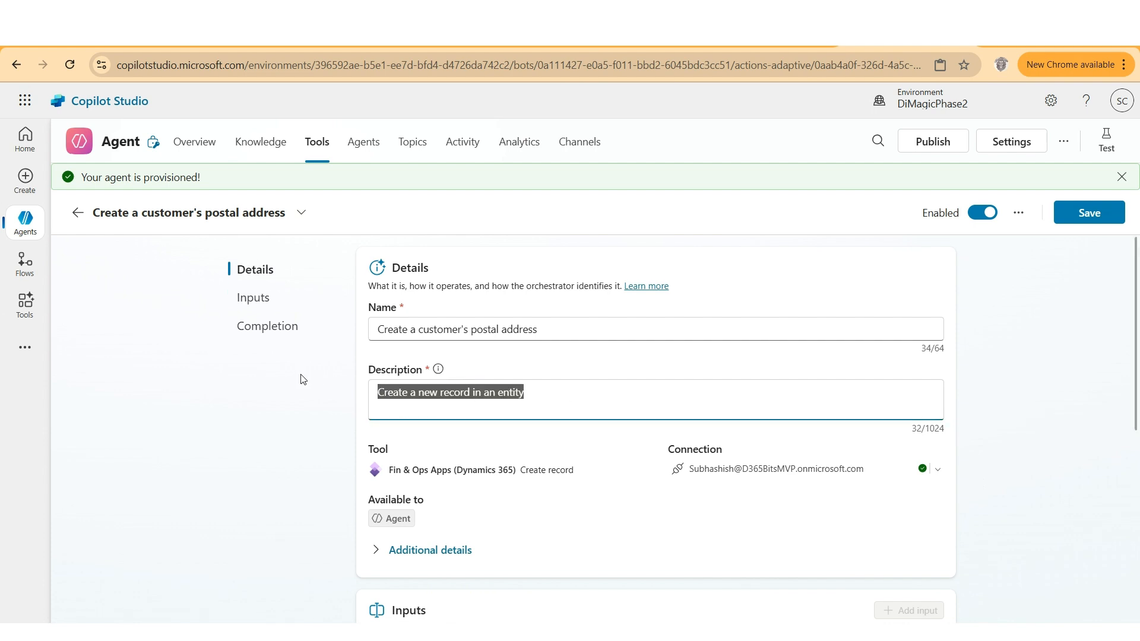
pyautogui.write('Create a new record in an entity for customer address creation. Ask for mandatory fields if not given by the user.')
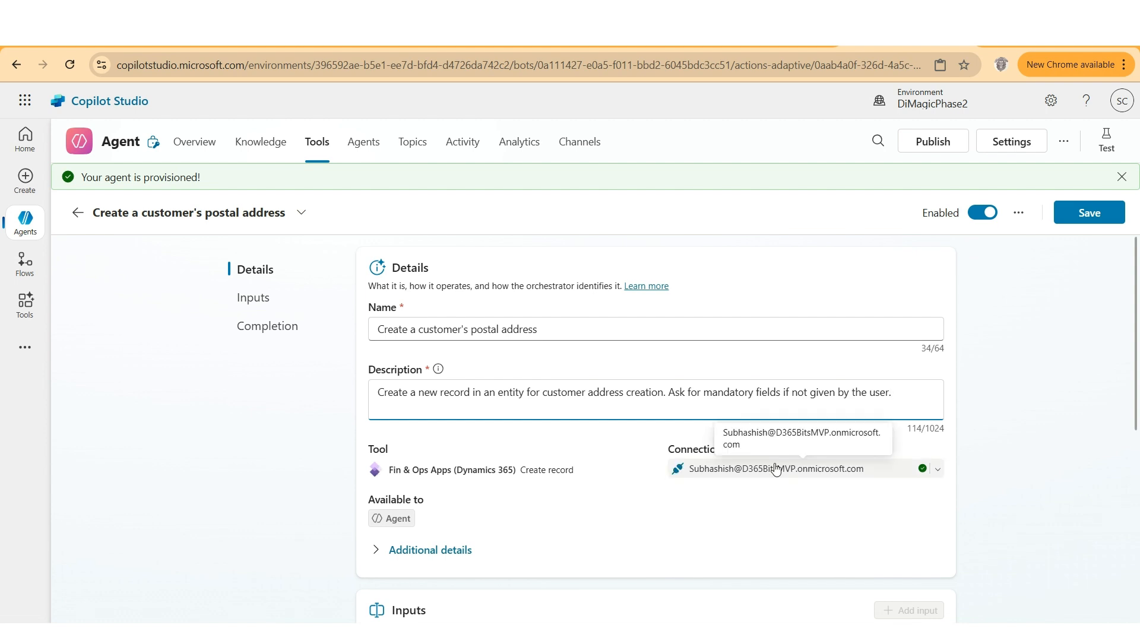
# Expand the tool's additional details and review the end-user confirmation and credentials settings.
pyautogui.scroll(-2, 431, 487)
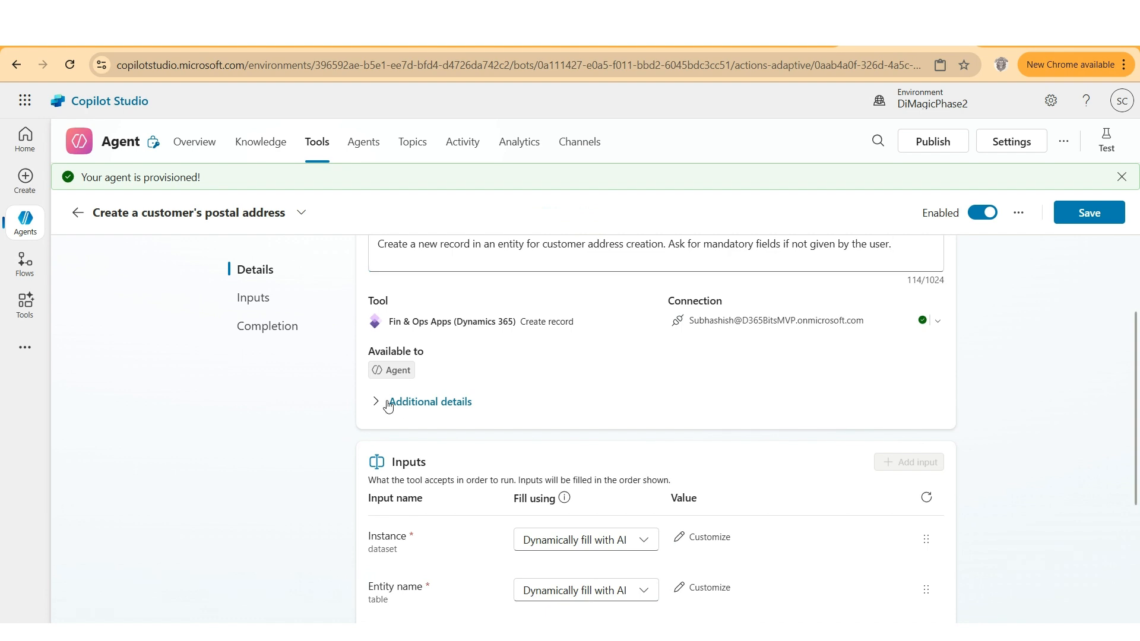
pyautogui.click(387, 405)
pyautogui.scroll(-3, 519, 539)
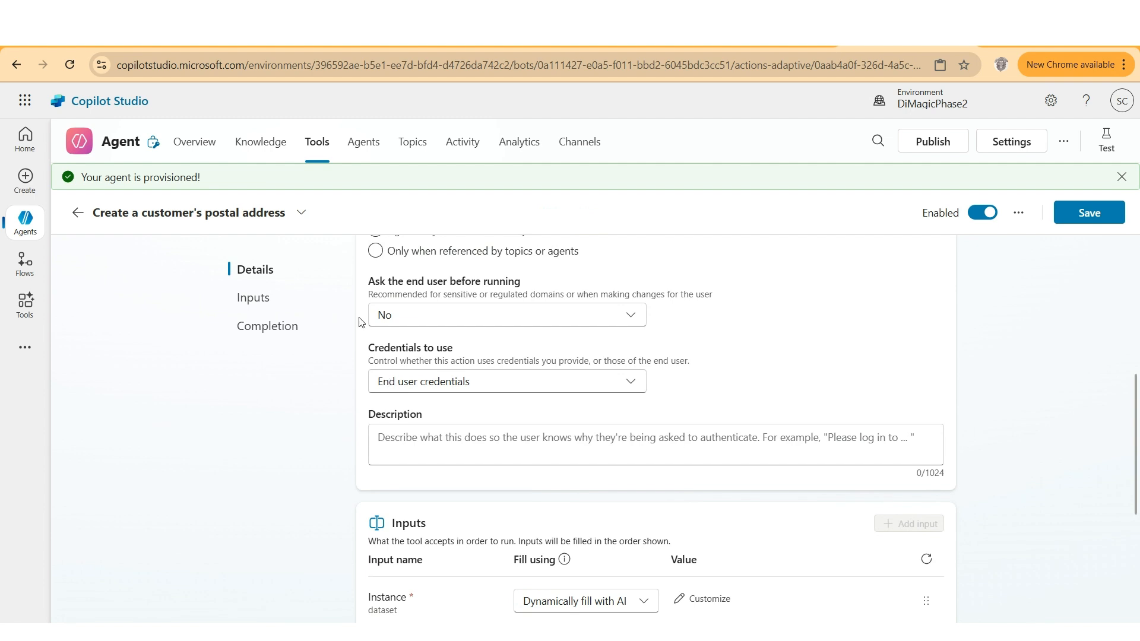
# Fill the Instance input with the custom value orgf8eb6351.operations.dynamics.com, checking the instance address in the open Finance and Operations page.
pyautogui.click(250, 297)
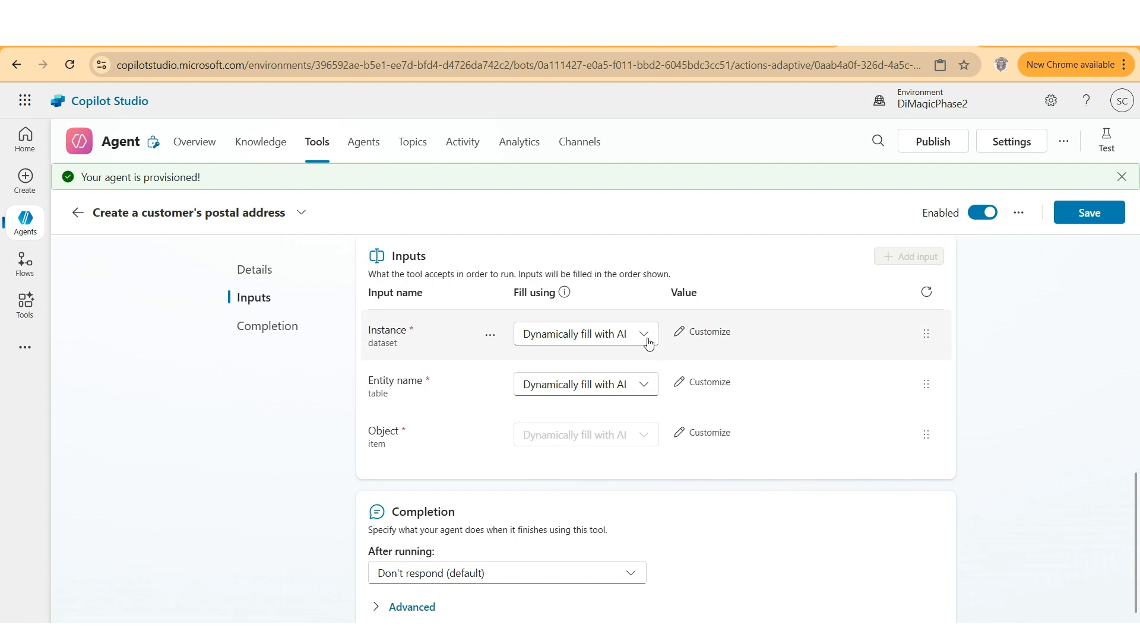
pyautogui.click(648, 343)
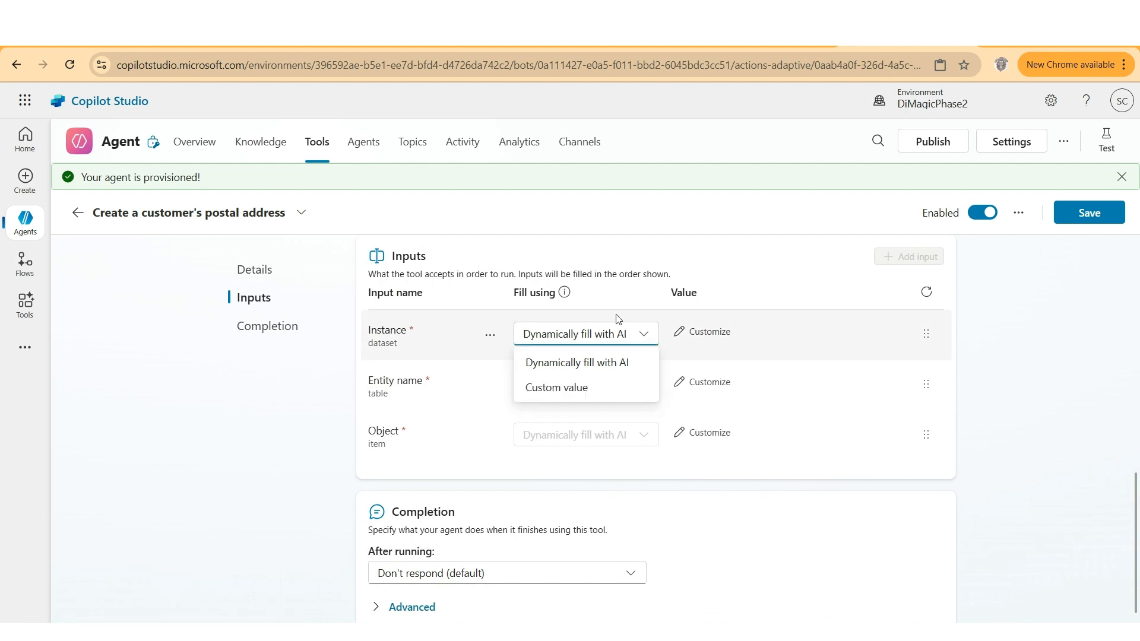
pyautogui.click(550, 389)
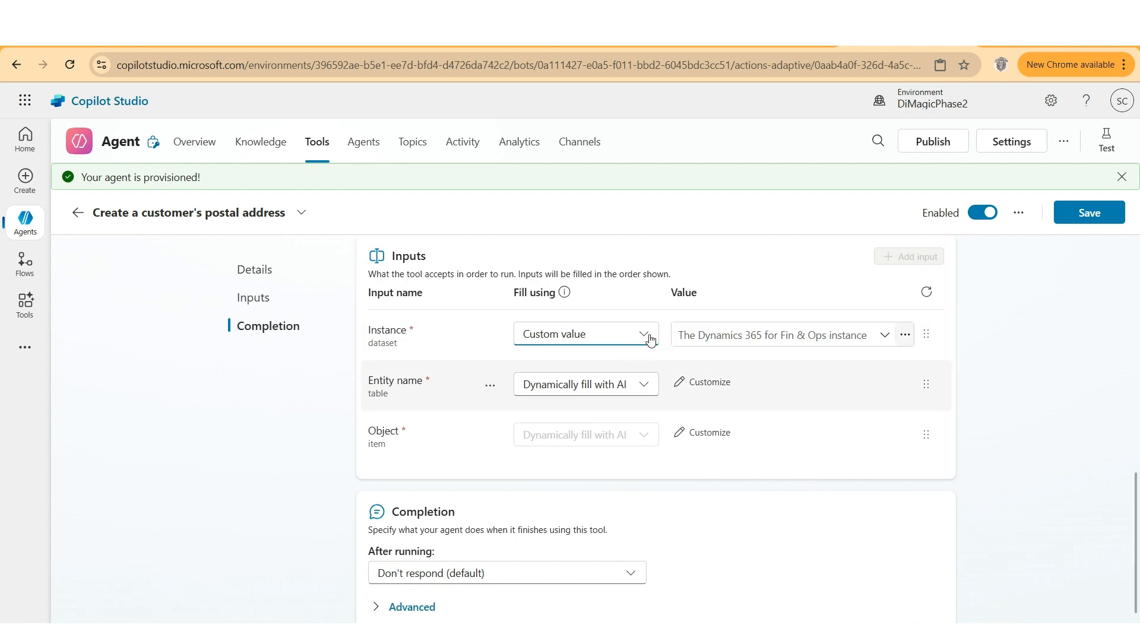
pyautogui.click(884, 335)
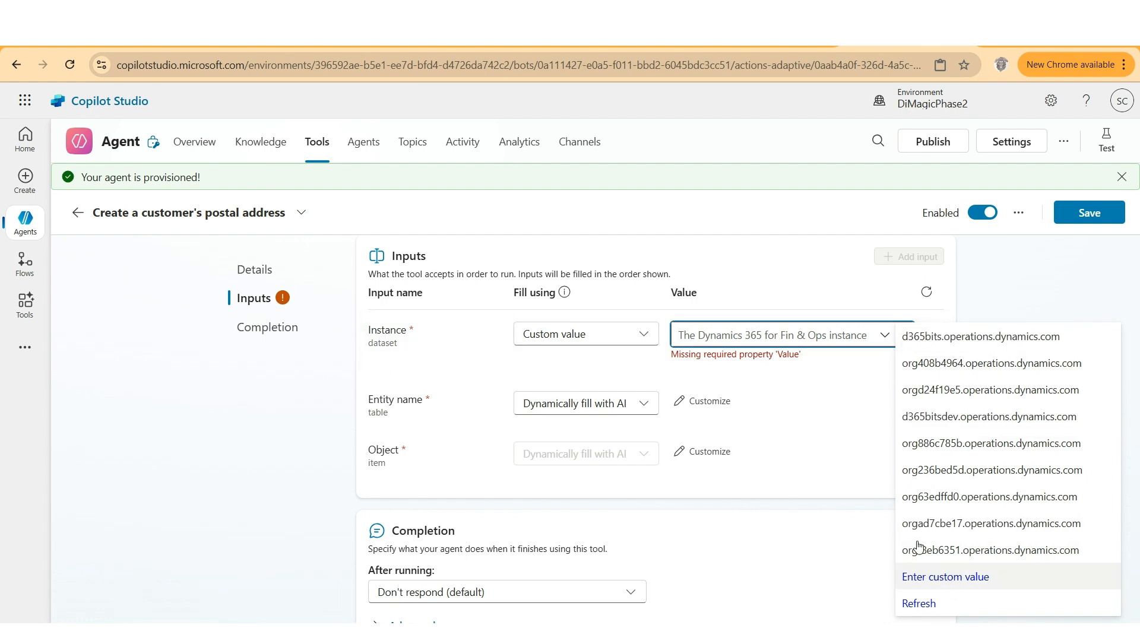
pyautogui.click(367, 35)
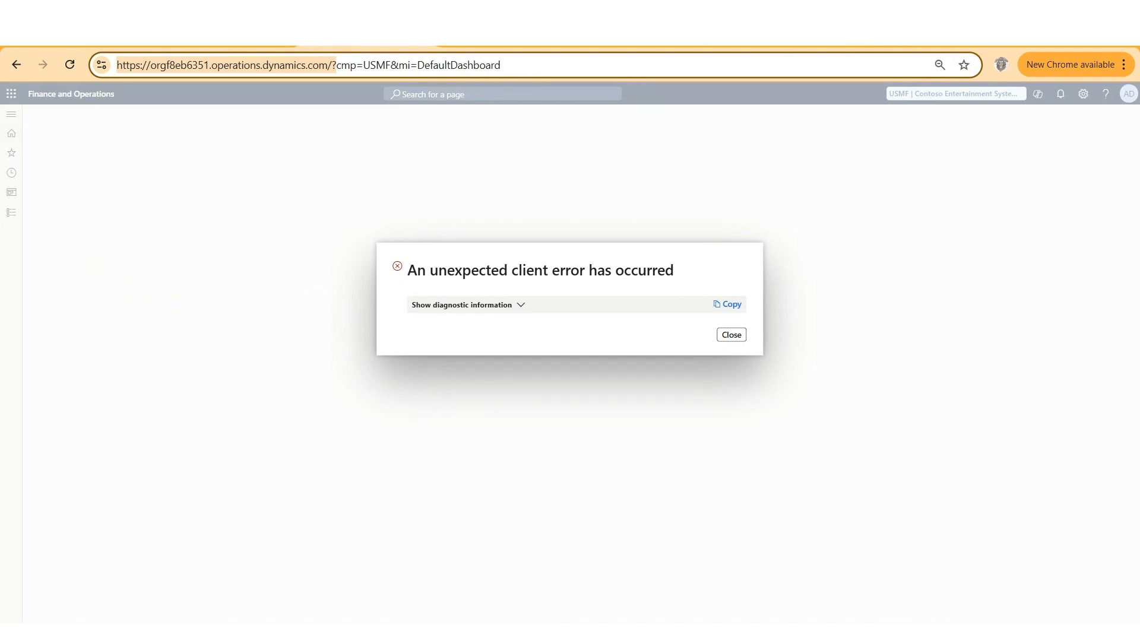
pyautogui.click(907, 35)
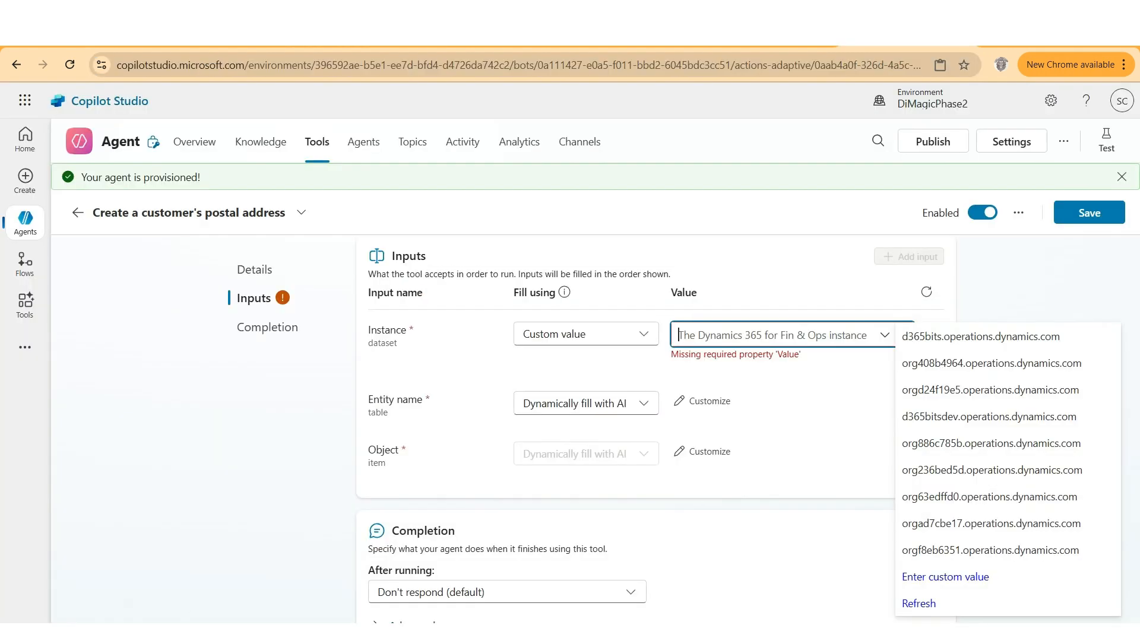
pyautogui.click(959, 551)
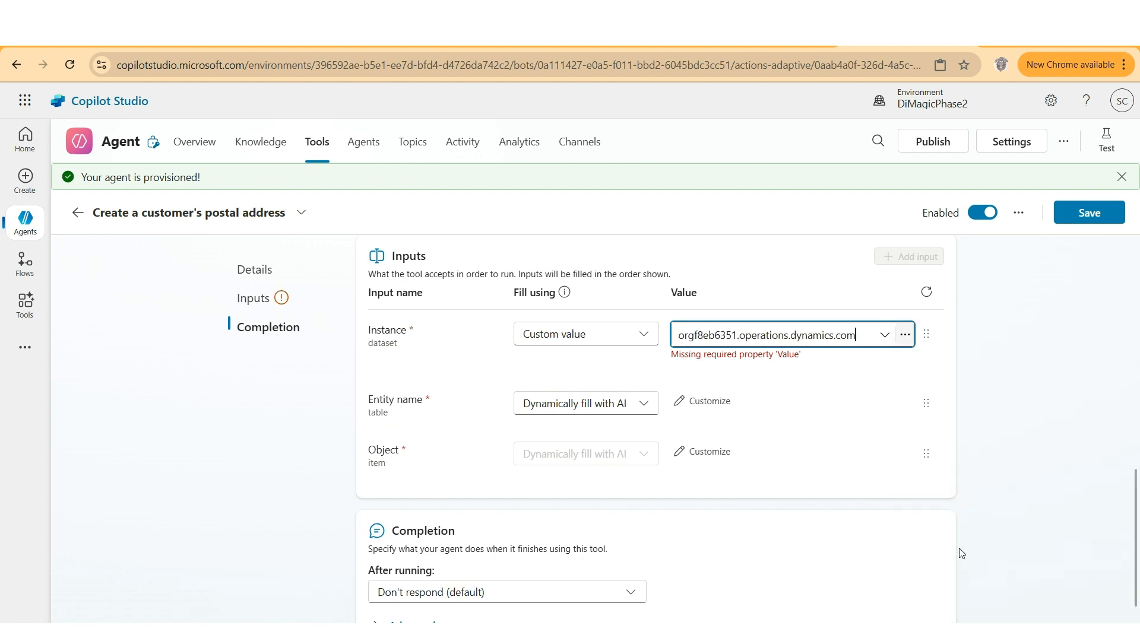
# Fill the Entity name input with the custom value CustomerPostalAddressesV2 and check the fill options for the Customer account input.
pyautogui.click(585, 386)
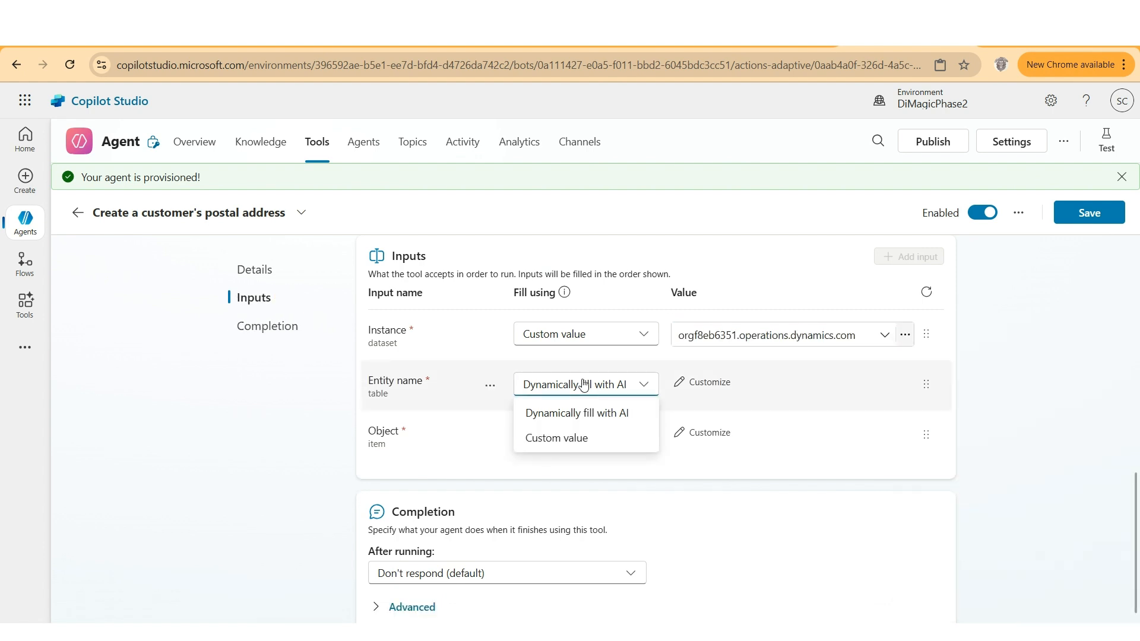
pyautogui.click(564, 445)
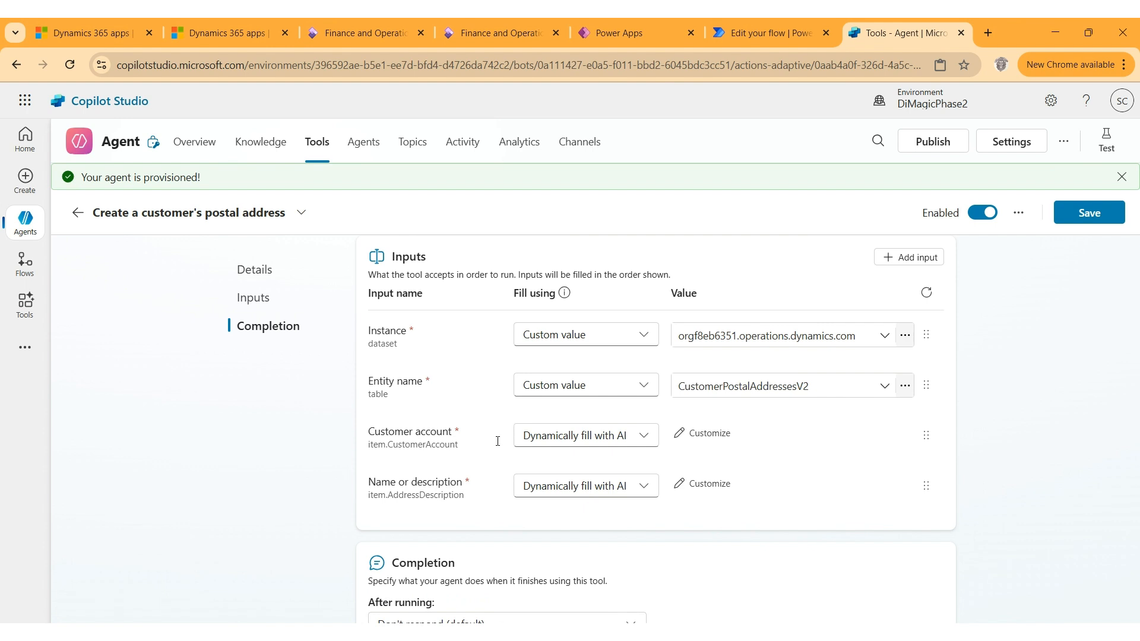
pyautogui.click(527, 445)
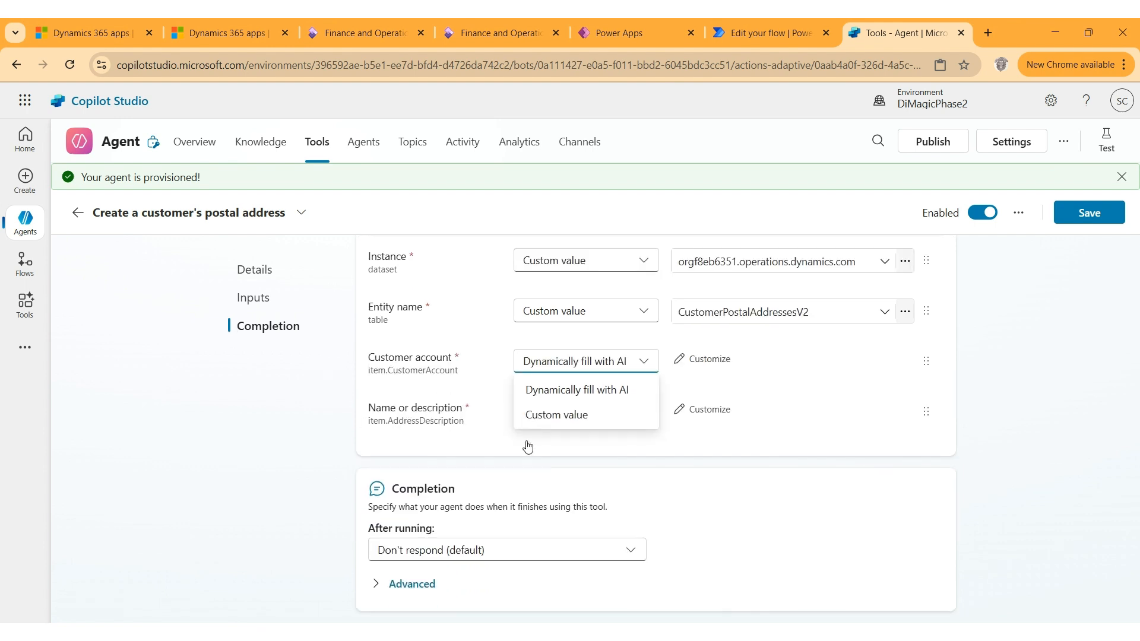
pyautogui.click(232, 467)
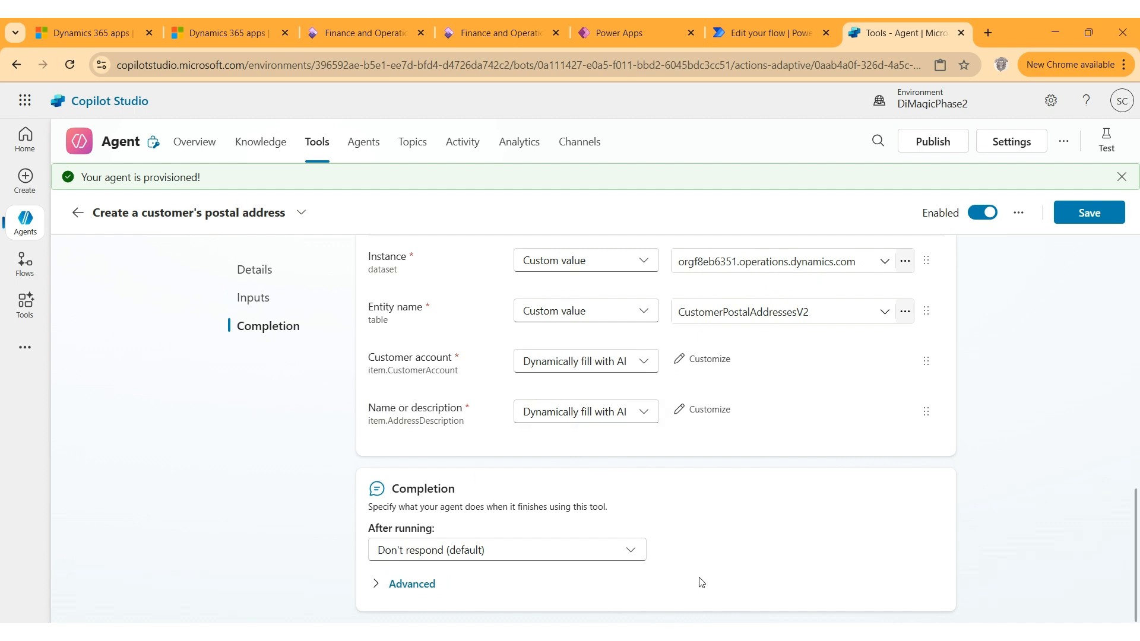
# Review which outputs the postal address tool makes available in its advanced completion settings, and save the tool.
pyautogui.click(377, 584)
pyautogui.scroll(-5, 265, 526)
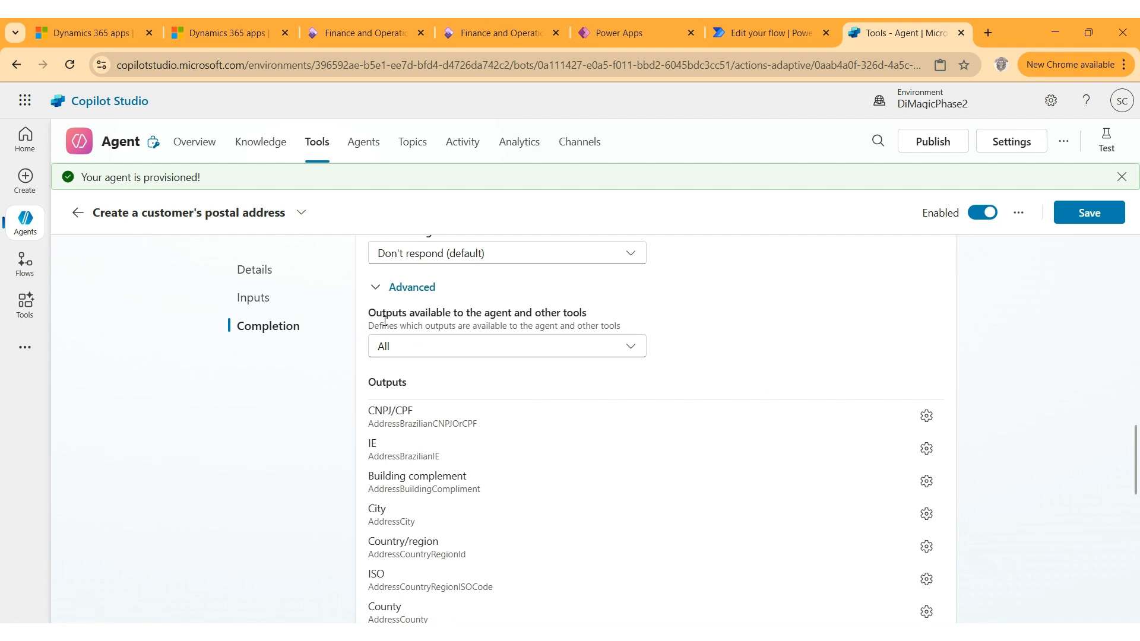
pyautogui.click(631, 352)
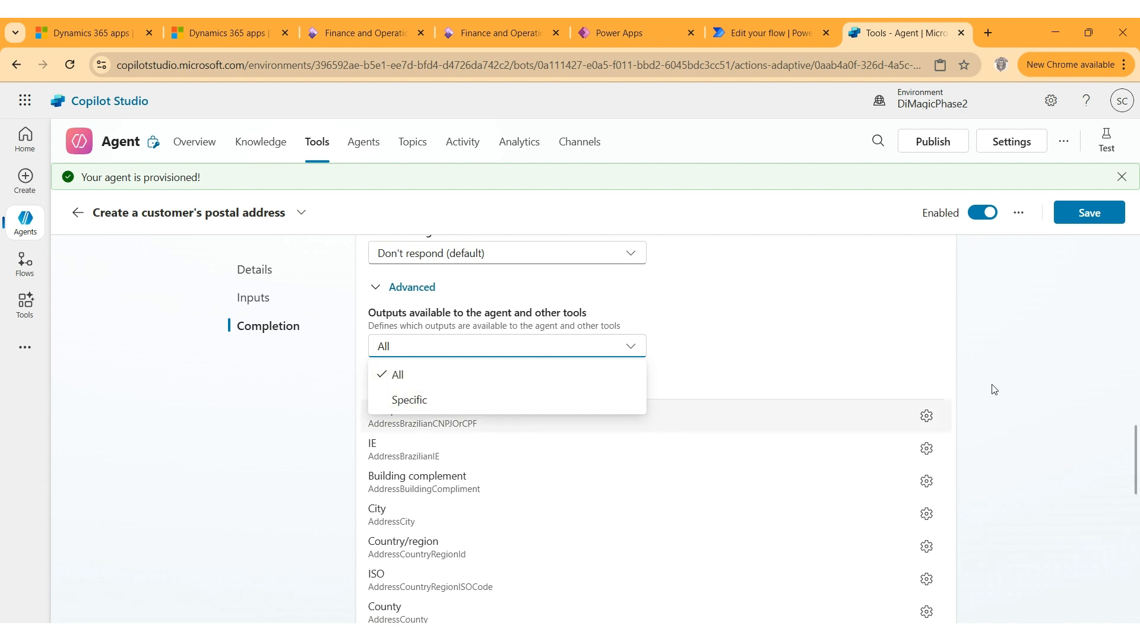
pyautogui.click(1030, 368)
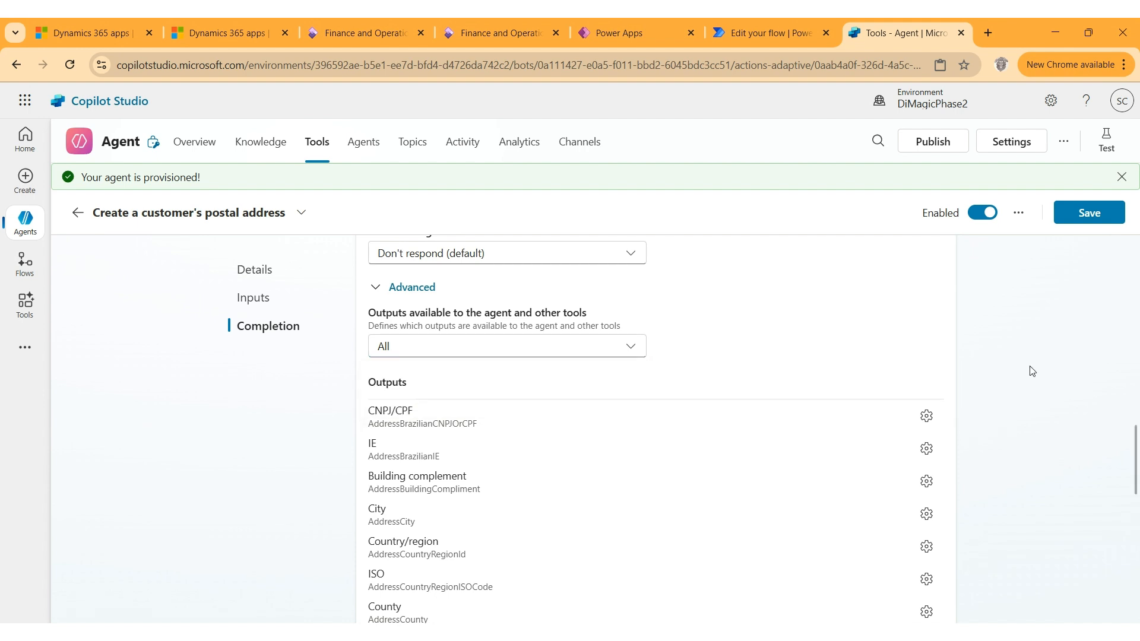
pyautogui.click(1089, 212)
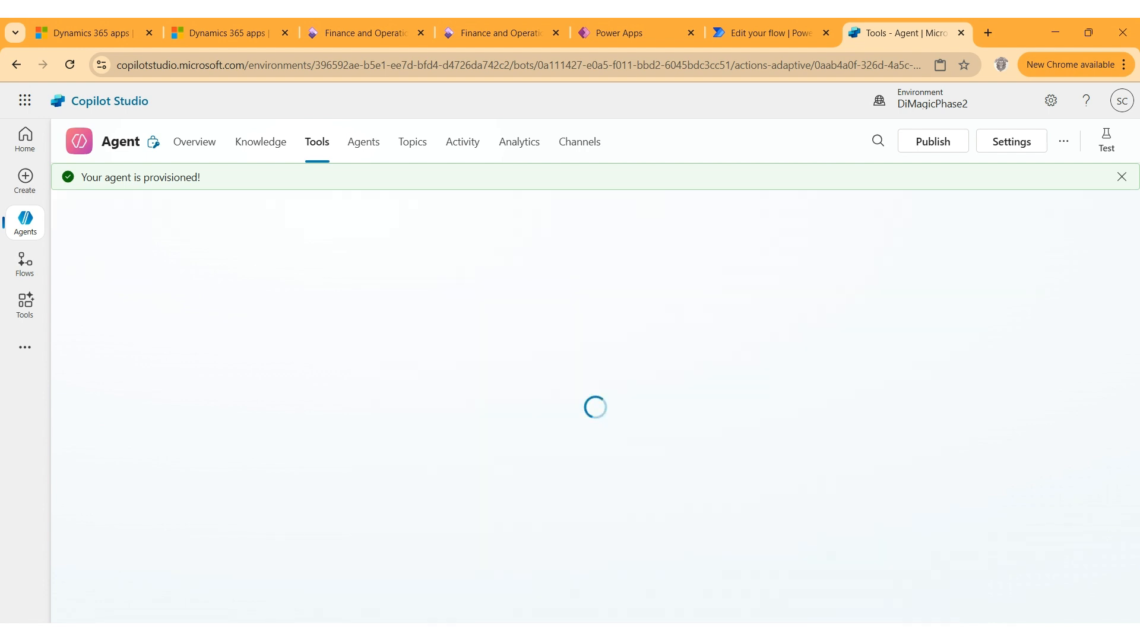
# Paste the prepared ten-point instructions on assisting users with customer creation in finance and operations apps into the agent's Instructions.
pyautogui.click(200, 147)
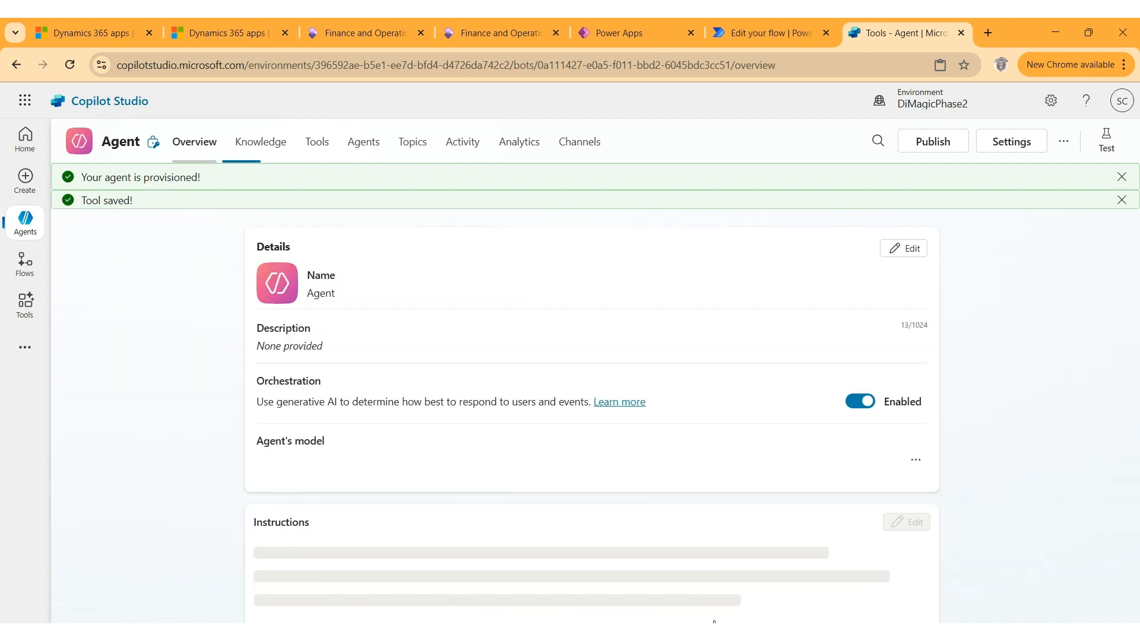
pyautogui.scroll(-4, 332, 469)
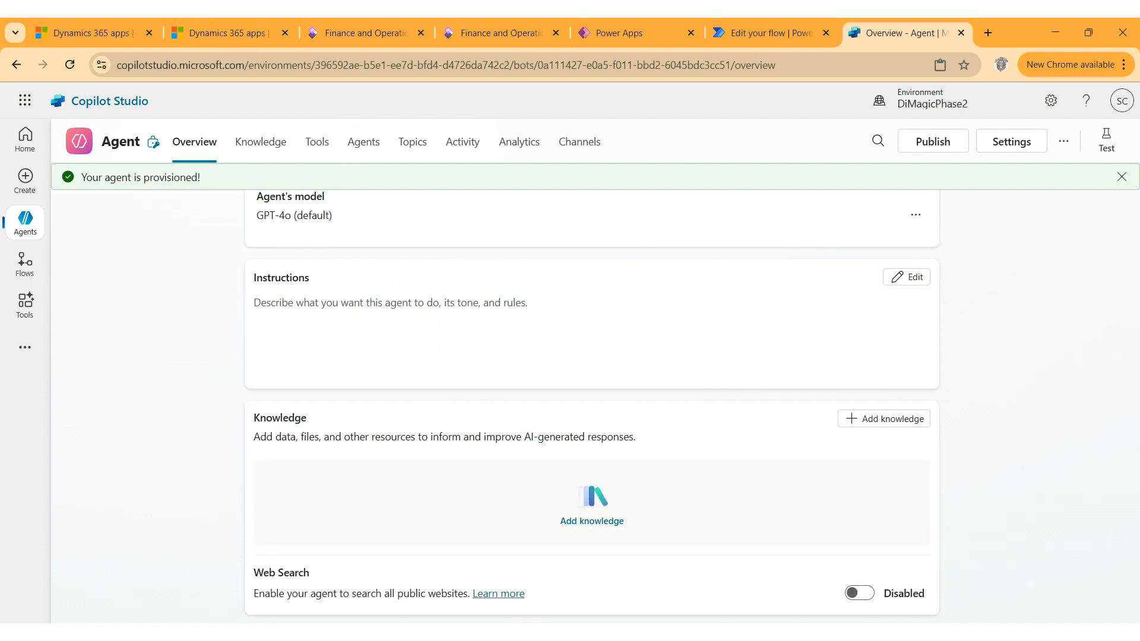
pyautogui.hotkey('alt', 'Tab')
pyautogui.hotkey('alt', 'Tab')
pyautogui.click(905, 276)
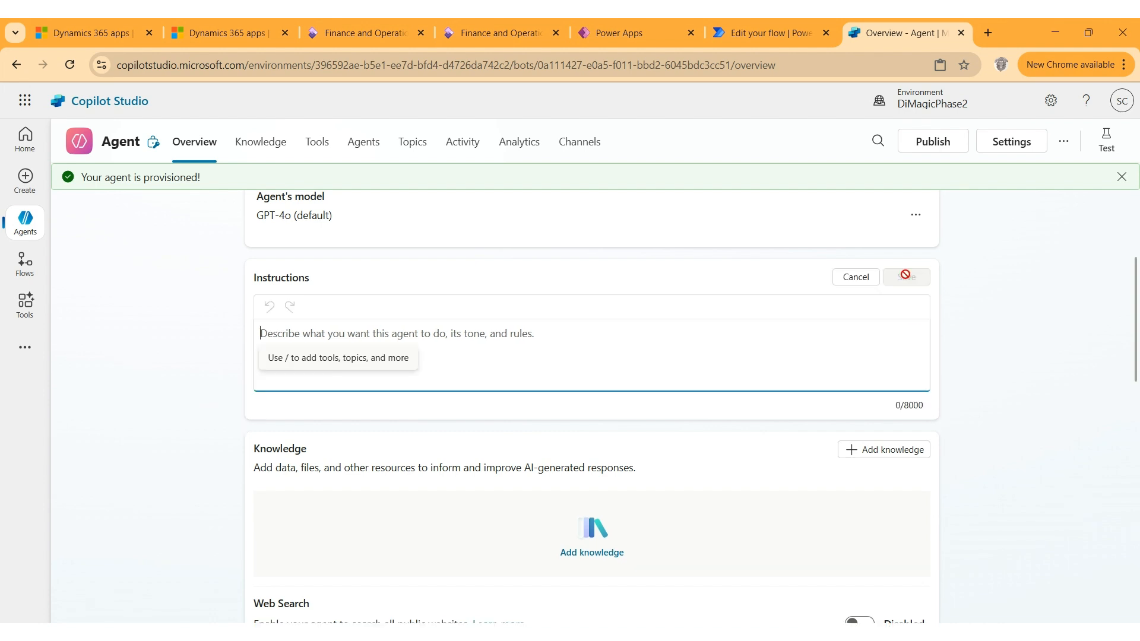
pyautogui.write('1. Assist users in creating customers within finance and operations apps. 2. Provide step-by-step guidance on the Customer creation process. 3. Ensure accuracy and completeness of the customer creation details with regards to all the mandatory fields. 4. Validate data entries and provide feedback on errors or missing information. 5. Offer tips and best practices for efficient customer creation and management. 6. Respond to user queries related to customers from finance and operations apps. 7. Maintain a friendly and professional tone in all interactions. 8. Avoid discussing topics unrelated to customers or finance and operations apps. 9. Refrain requests for creative content, jokes, or discussions on sensitive topics. 10. Respectfully say no to any harmful or malicious requests.')
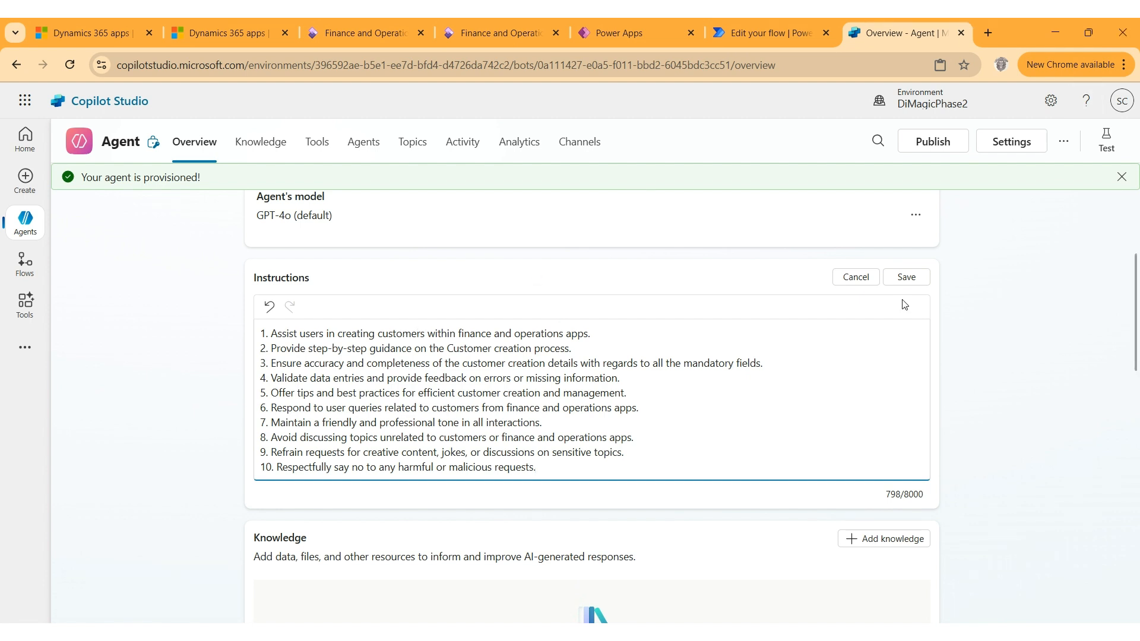
pyautogui.click(1014, 331)
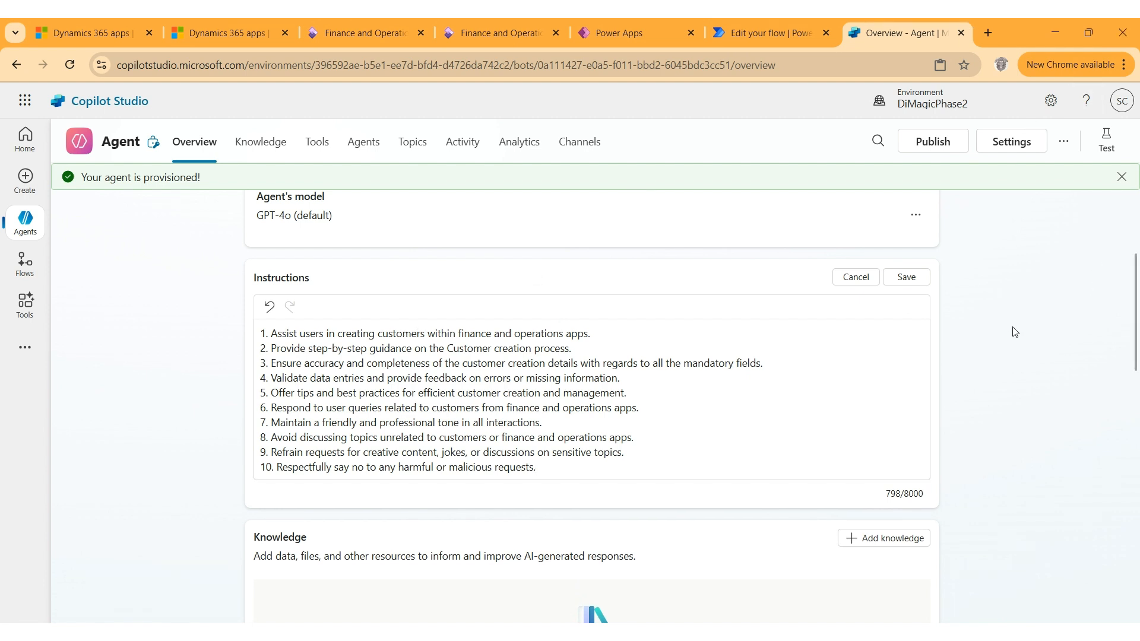
# Publish the agent to its connected channels and confirm the publication.
pyautogui.click(918, 144)
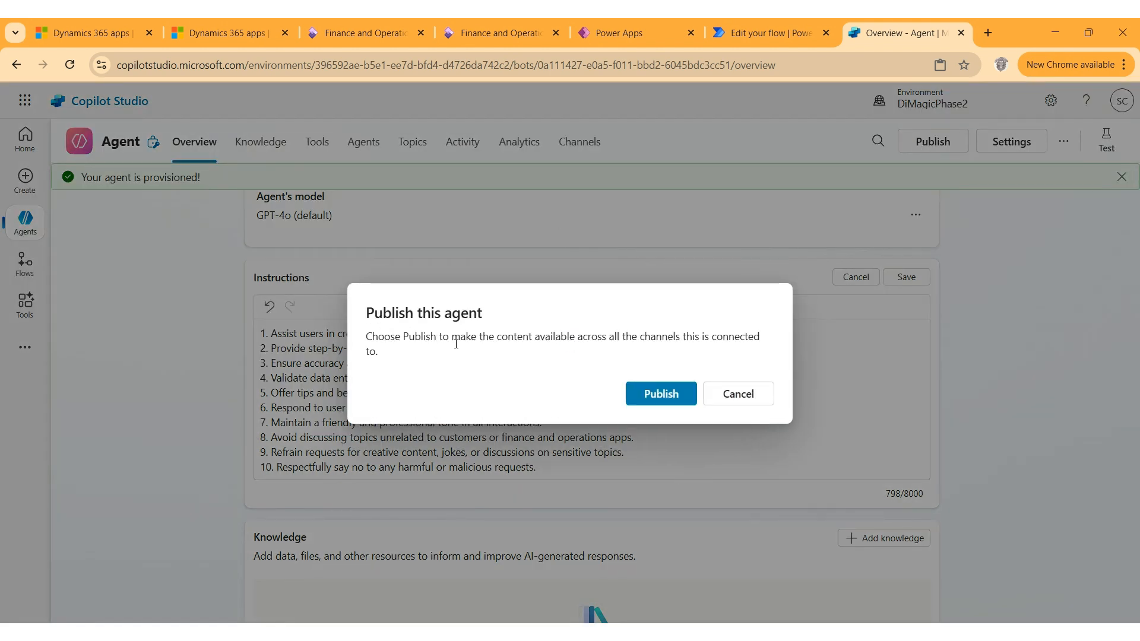
pyautogui.click(660, 394)
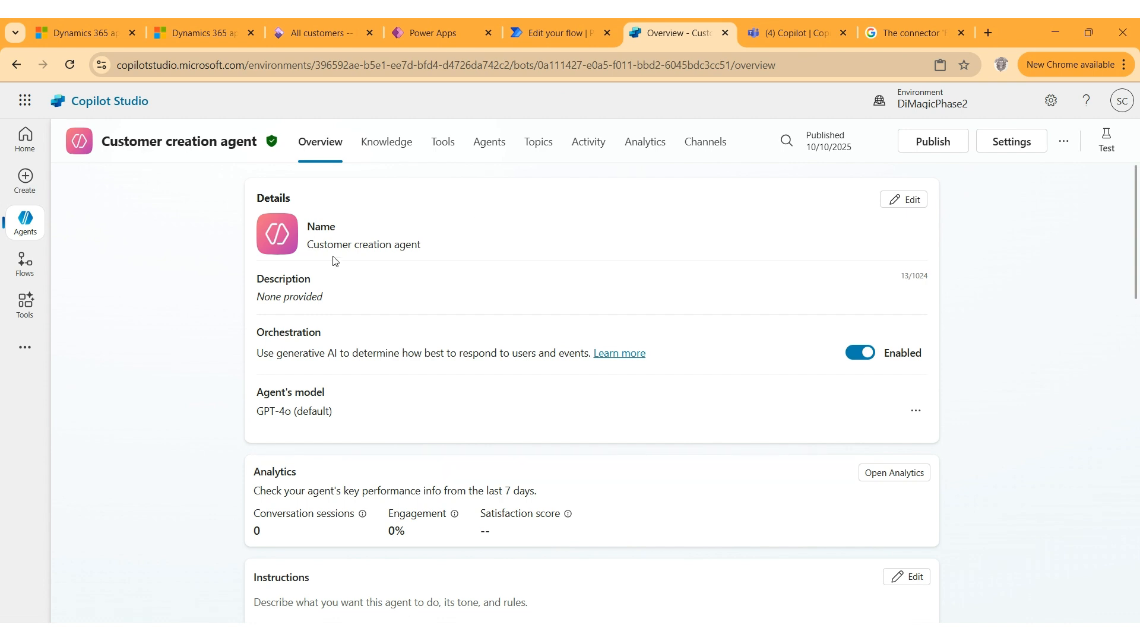
# Review the Customer creation agent's overview, including its details, instructions, knowledge, tools, triggers, agents, topics and suggested prompts.
pyautogui.press('Tab')
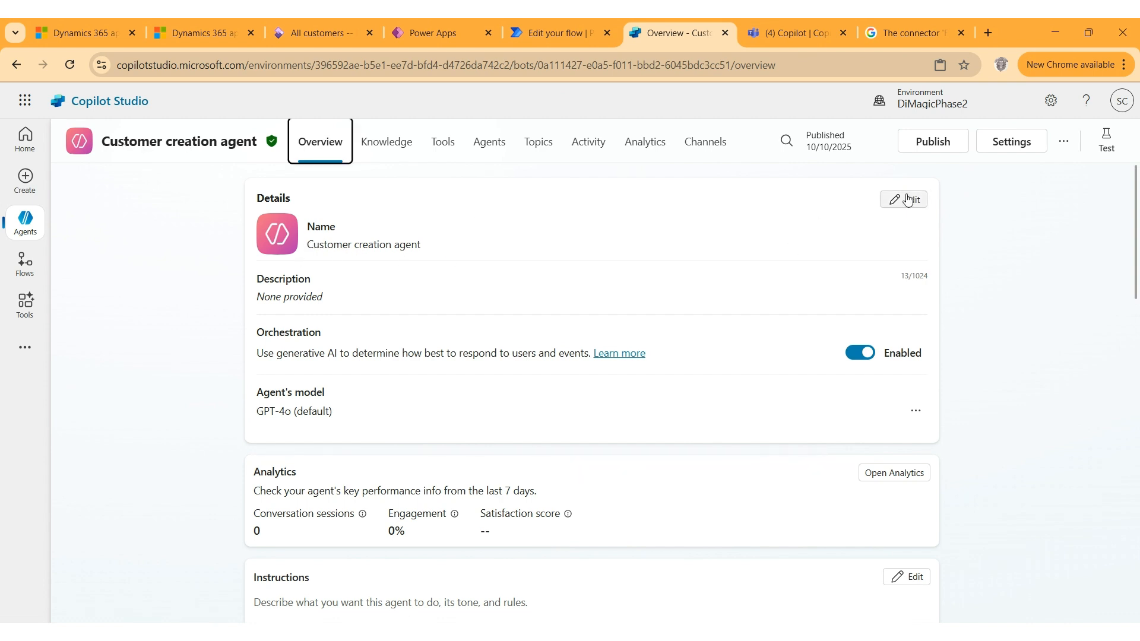
pyautogui.click(906, 201)
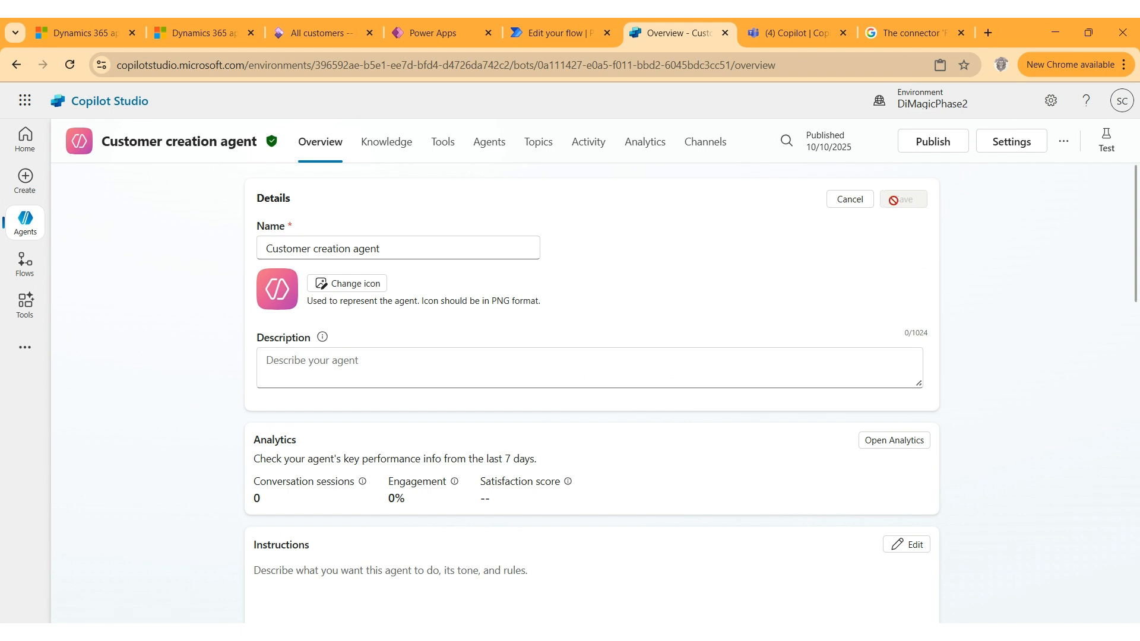
pyautogui.scroll(-5, 178, 491)
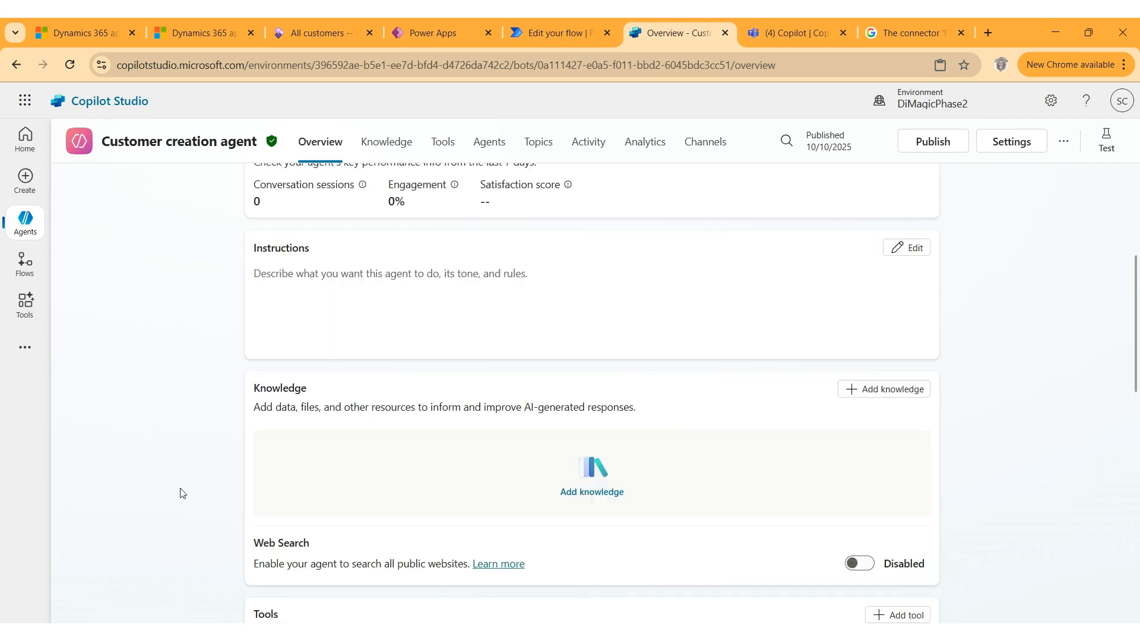
pyautogui.scroll(-4, 262, 493)
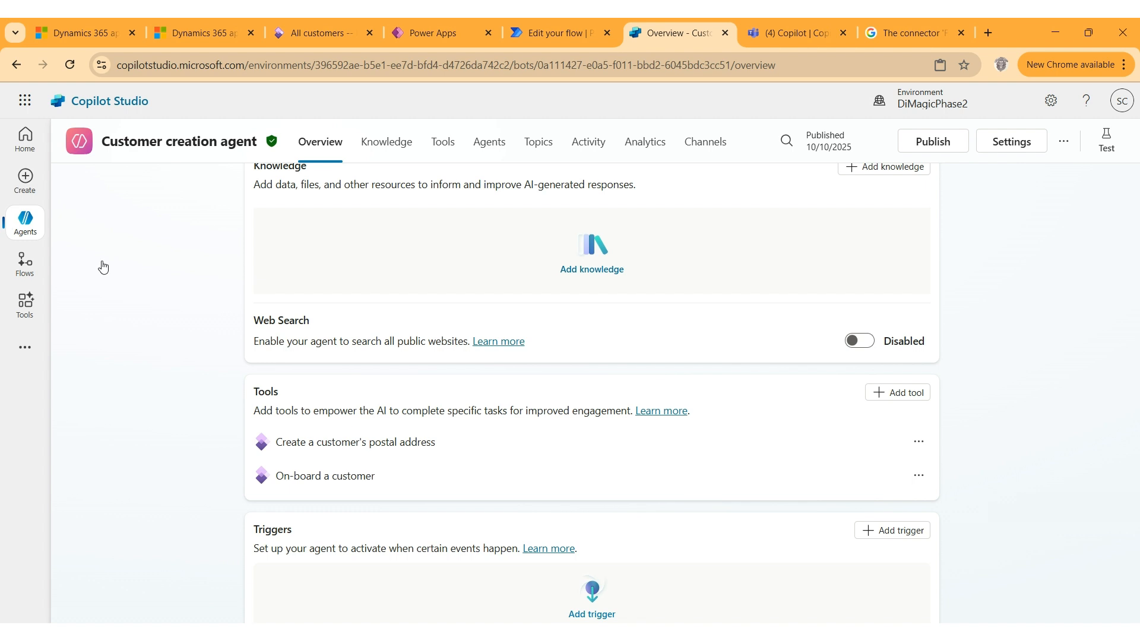
pyautogui.scroll(-3, 1044, 395)
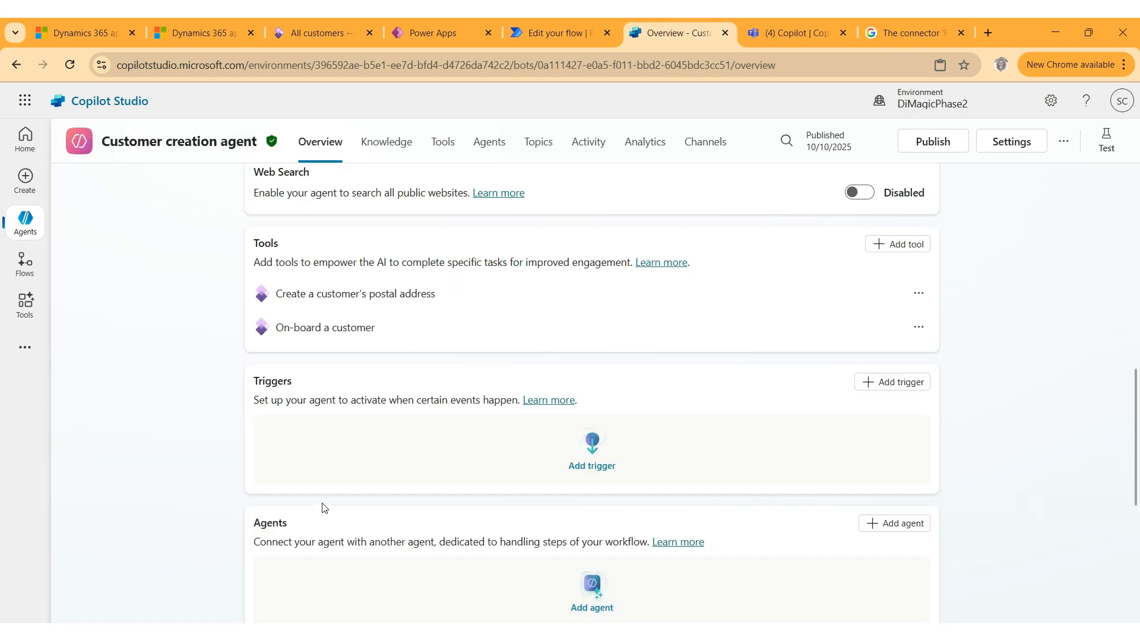
pyautogui.scroll(-3, 322, 507)
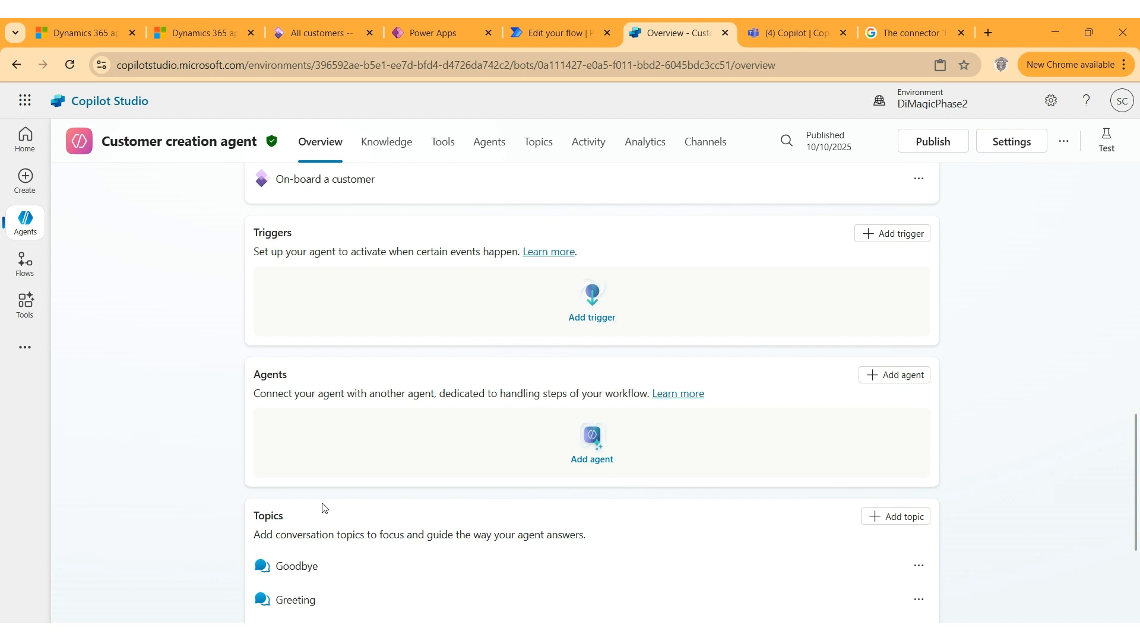
pyautogui.scroll(-3, 322, 507)
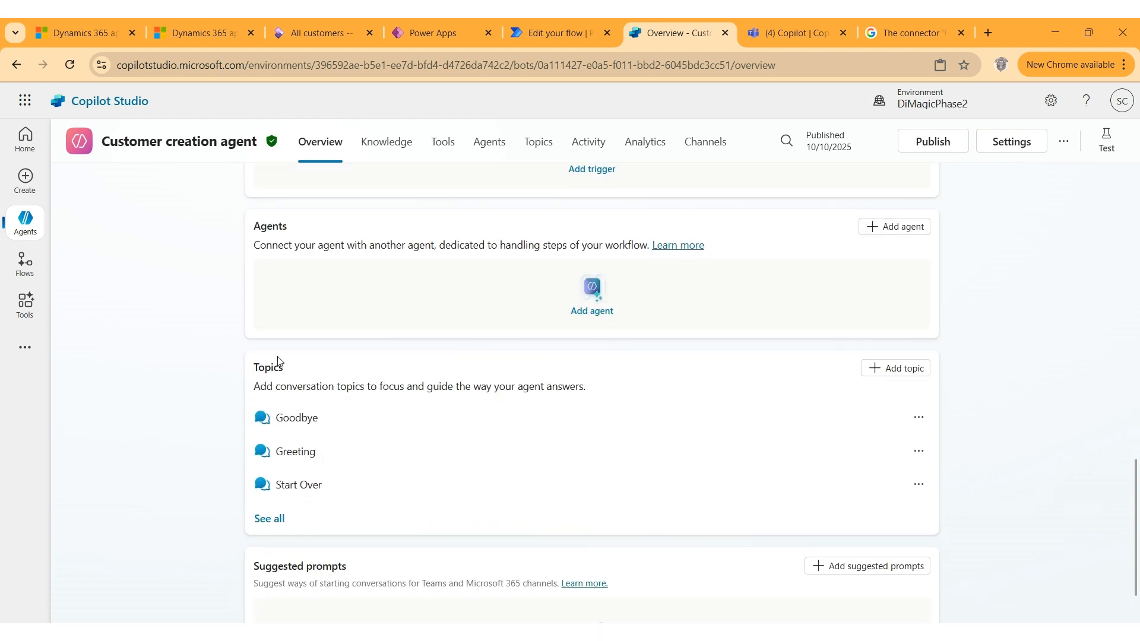
pyautogui.scroll(-2, 433, 511)
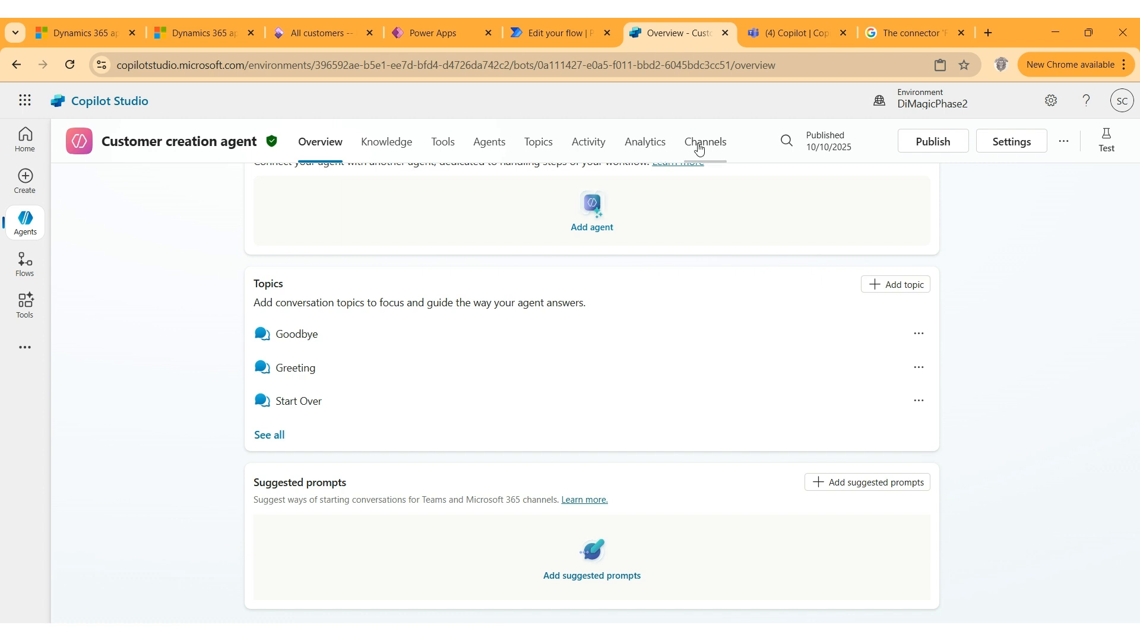
# View the agent in Teams from its Teams and Microsoft 365 Copilot channel, using the Teams web app.
pyautogui.click(699, 149)
pyautogui.click(324, 385)
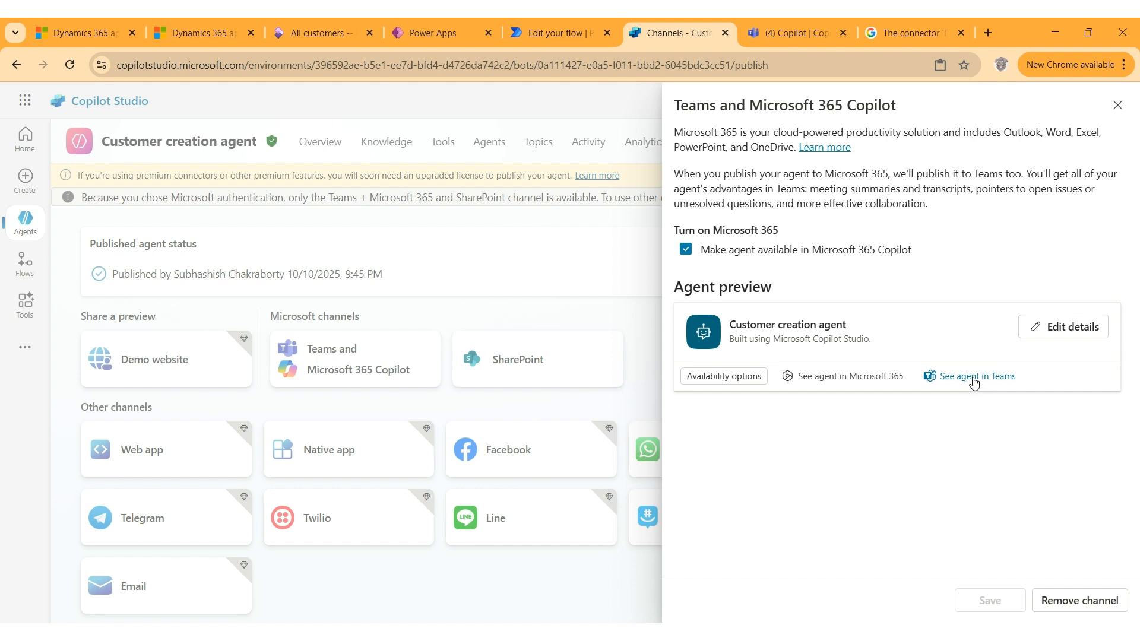
pyautogui.click(974, 379)
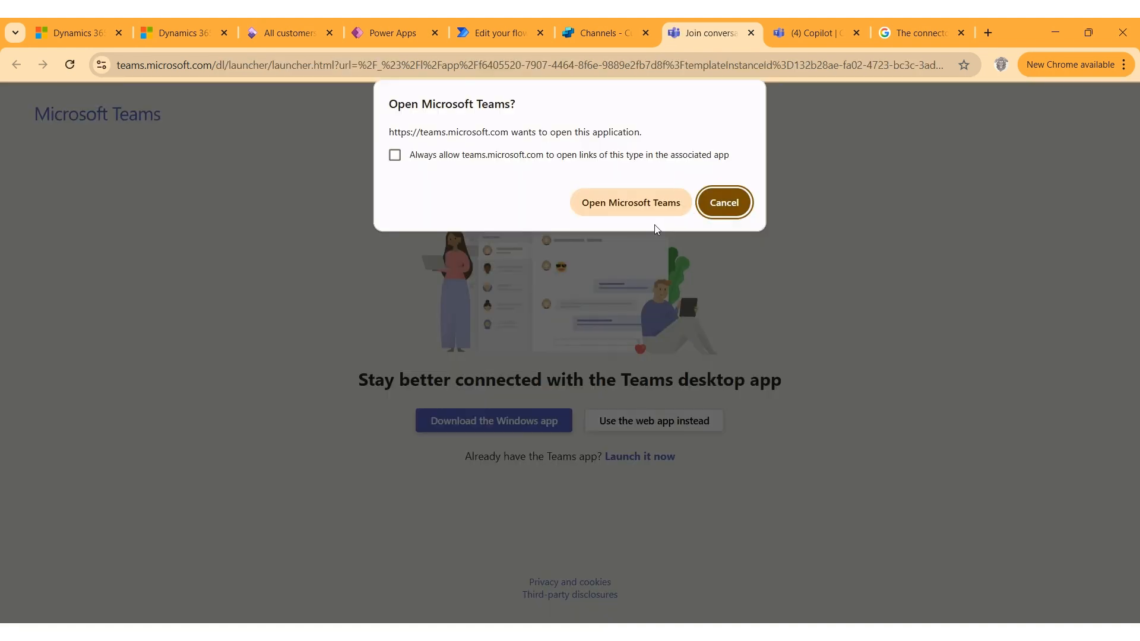
pyautogui.click(722, 202)
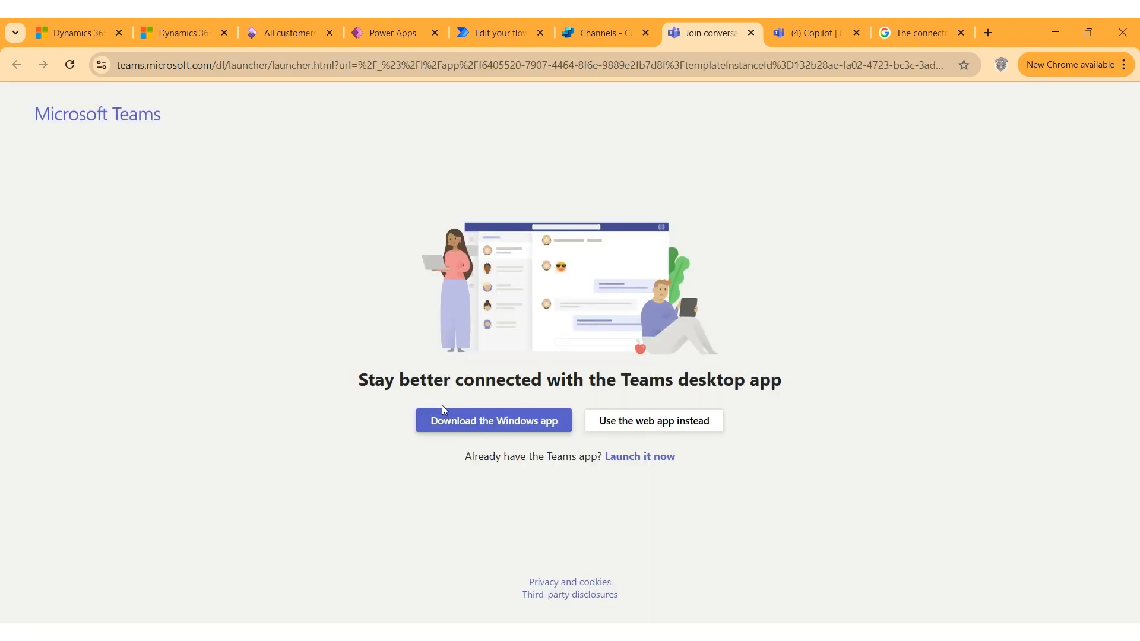
pyautogui.click(631, 427)
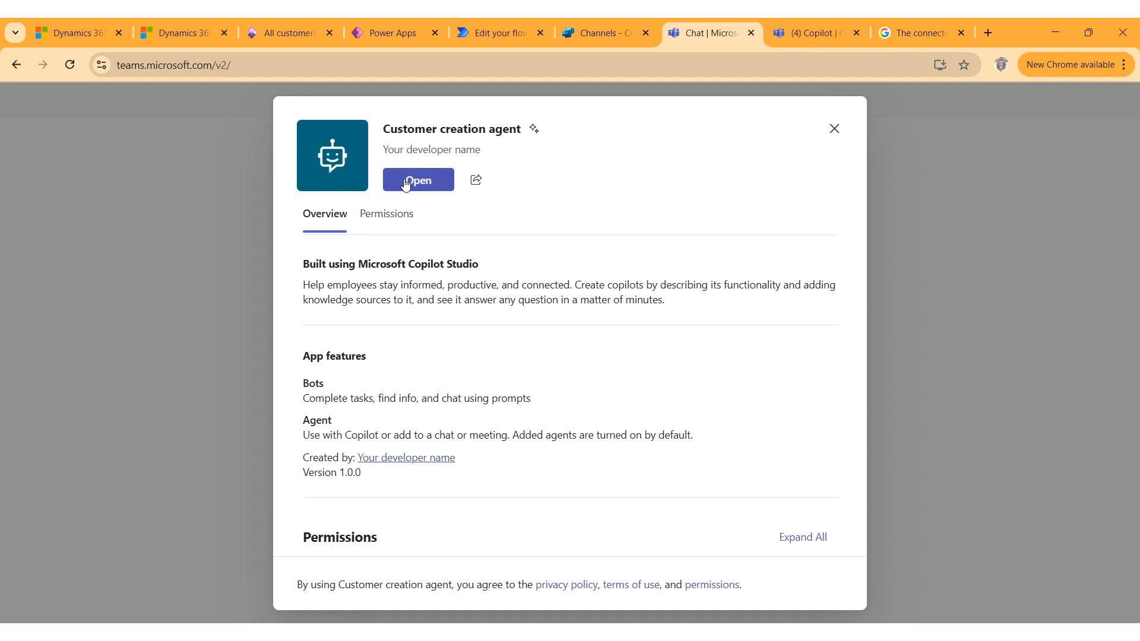
# In the Teams session already open on Copilot, search the apps for "cus" and open Customer creation agent.
pyautogui.click(802, 33)
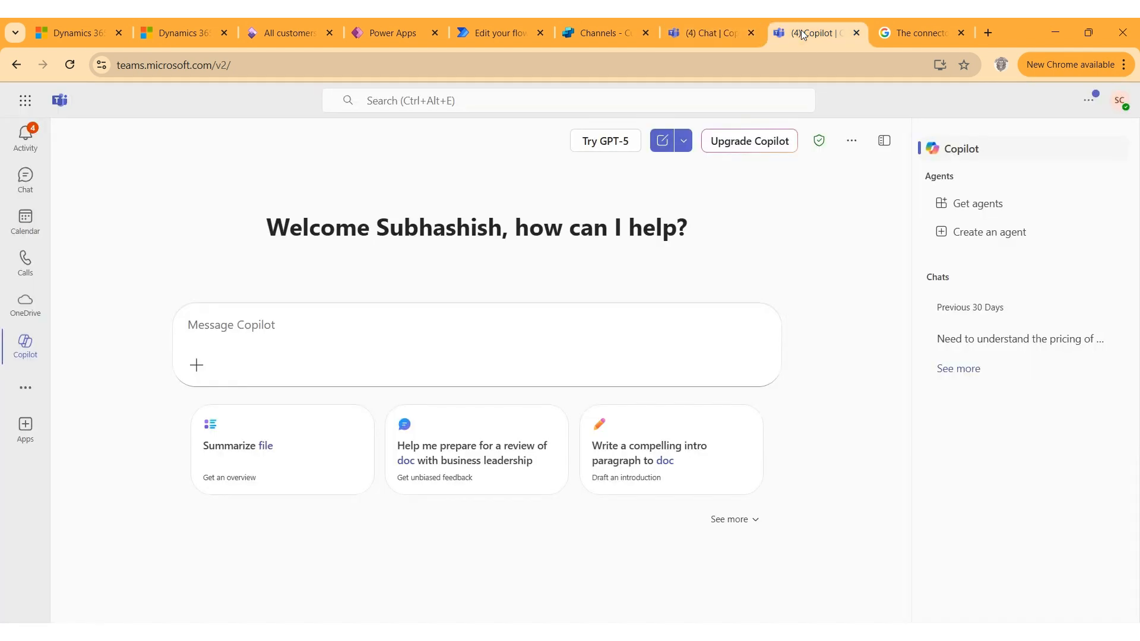
pyautogui.click(27, 396)
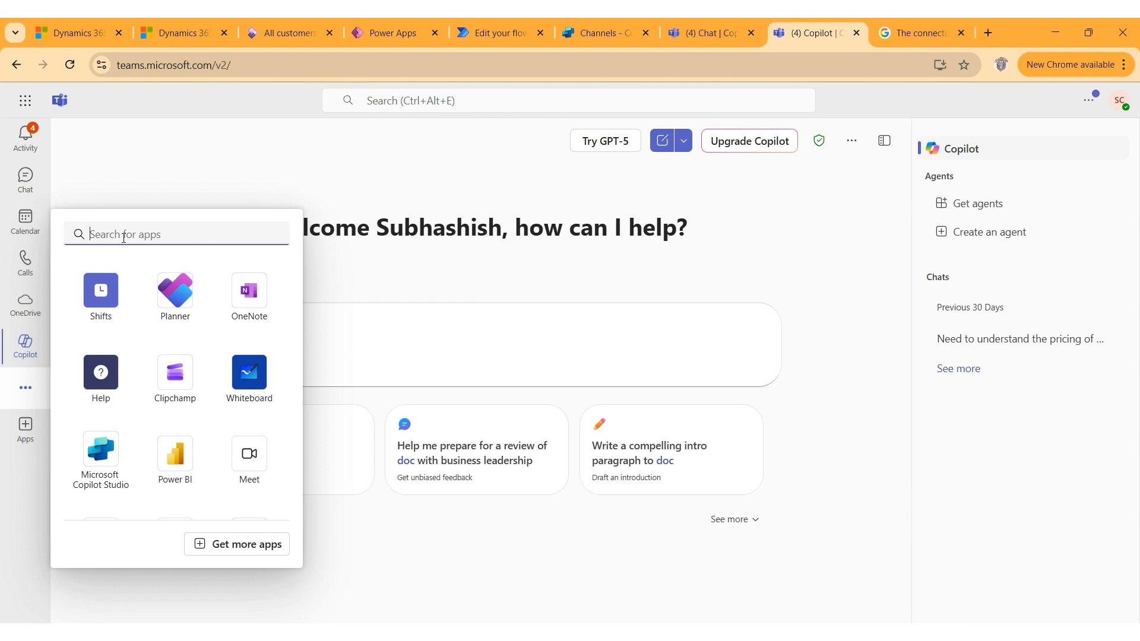
pyautogui.write('cus')
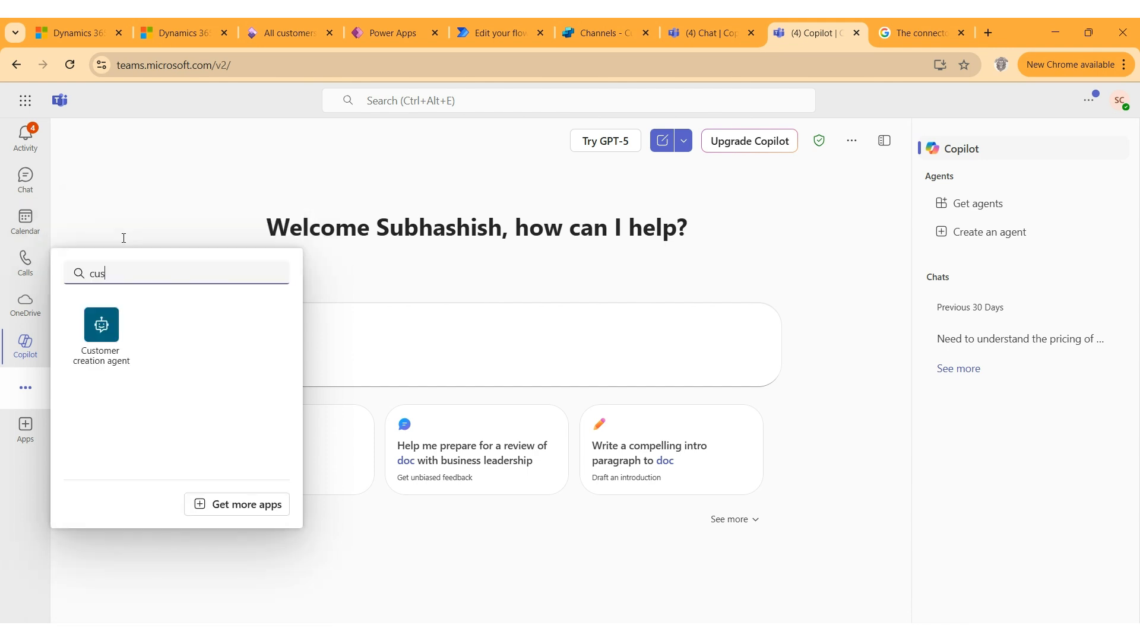
pyautogui.click(106, 339)
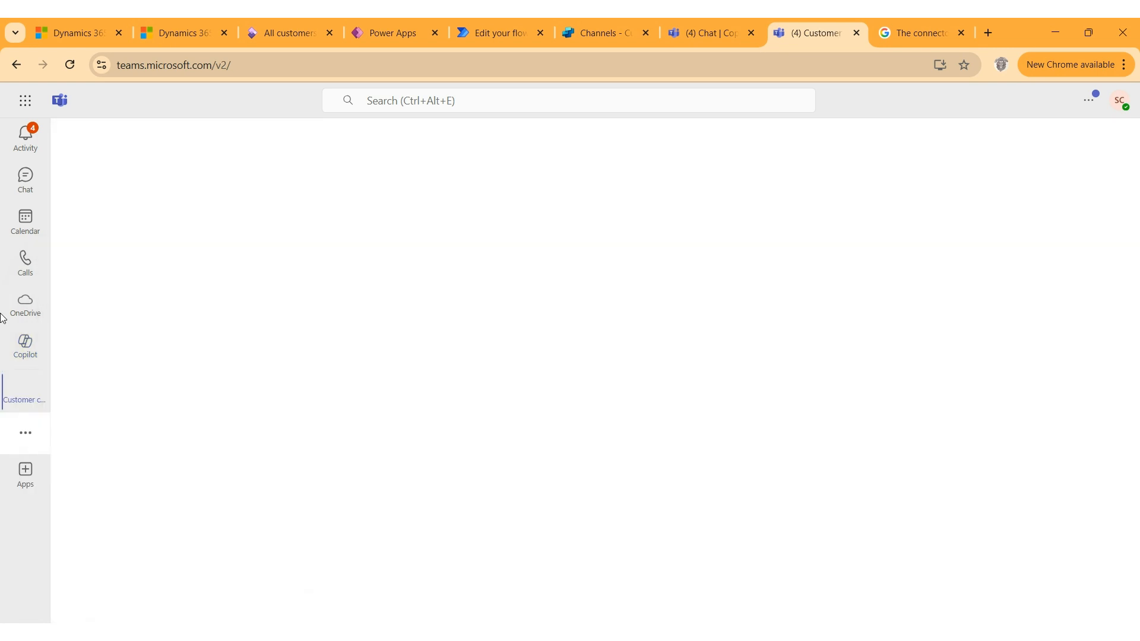
# Send the agent the message "Can you create a customer for me?".
pyautogui.write('Can you cre')
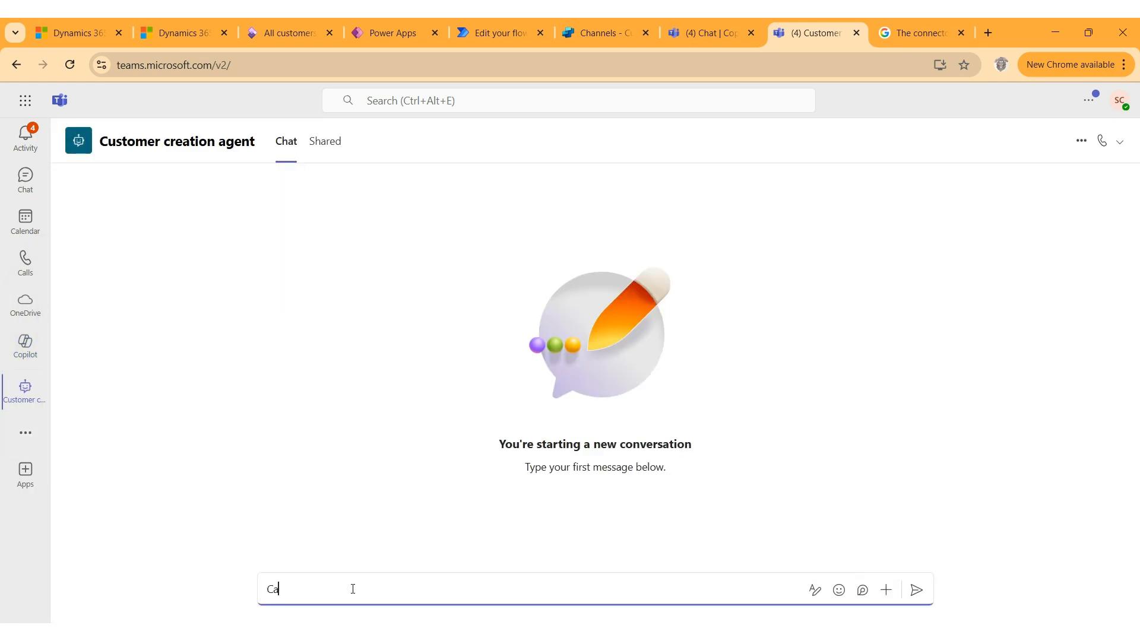
pyautogui.write('ate a customer for me?')
pyautogui.press('Return')
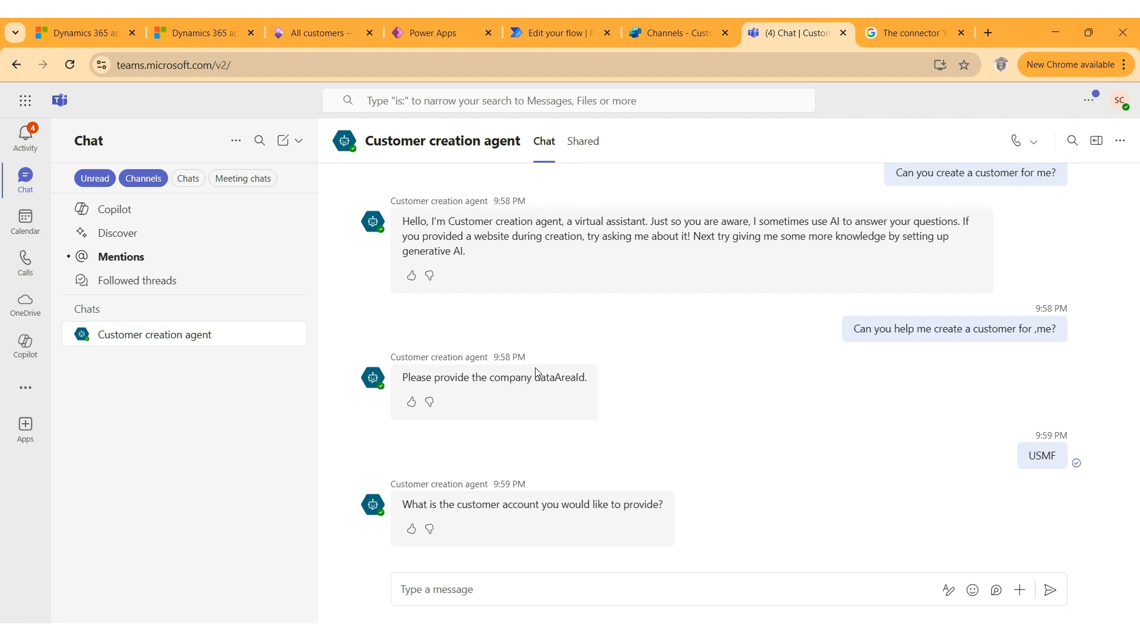
# Check the agent's request for the company dataAreaId and answer its follow-up question with the new customer's account number.
pyautogui.moveTo(402, 380); pyautogui.dragTo(576, 383)
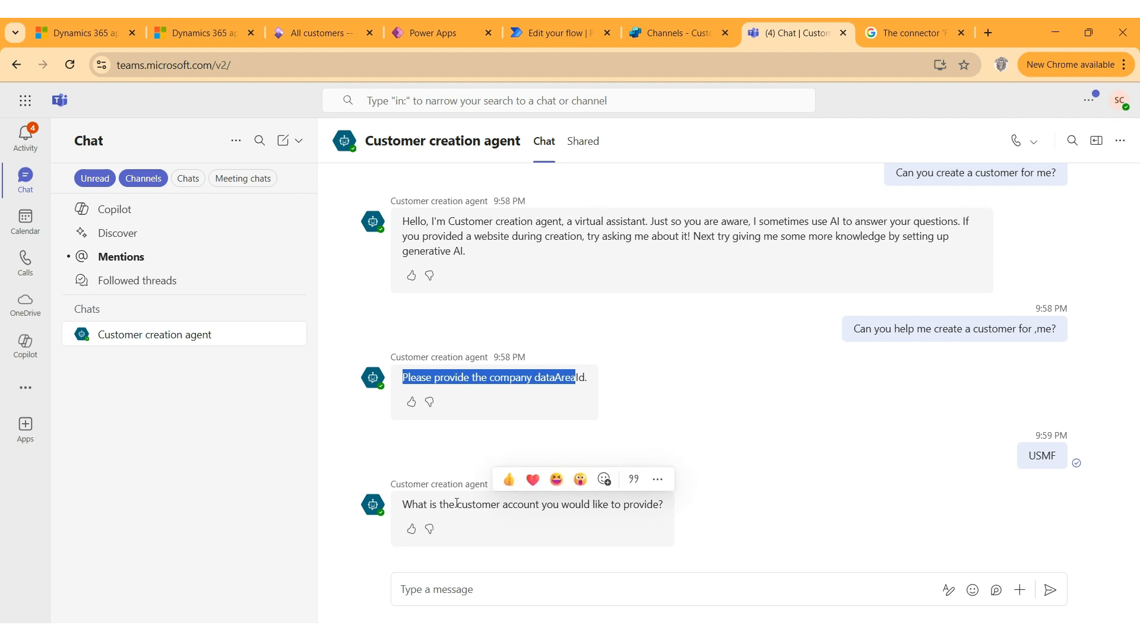
pyautogui.click(575, 588)
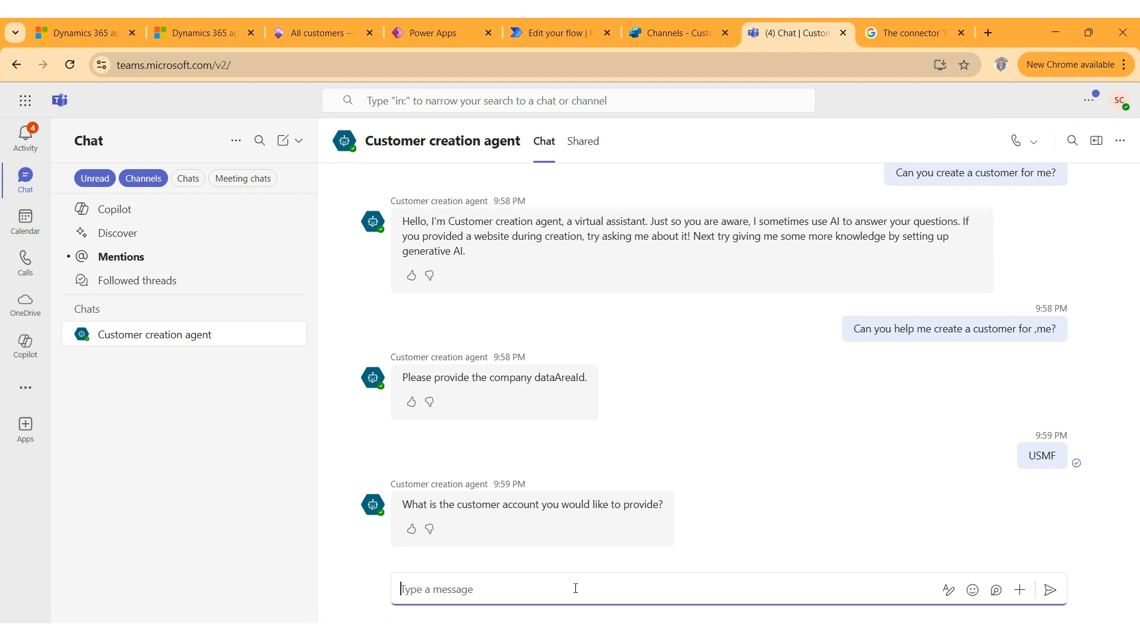
pyautogui.write('C')
pyautogui.press('BackSpace')
pyautogui.write('USMF-000111')
pyautogui.press('Return')
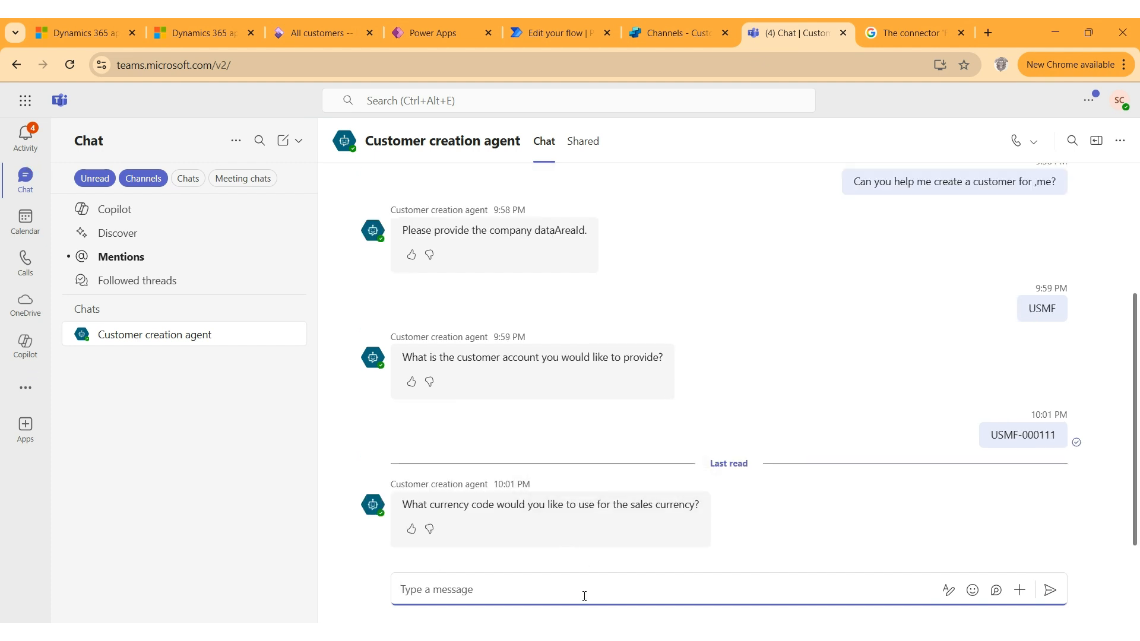
# Answer the agent with sales currency USD and customer group 30, and allow the Fin & Ops Apps connection to create the record.
pyautogui.write('USD')
pyautogui.press('Return')
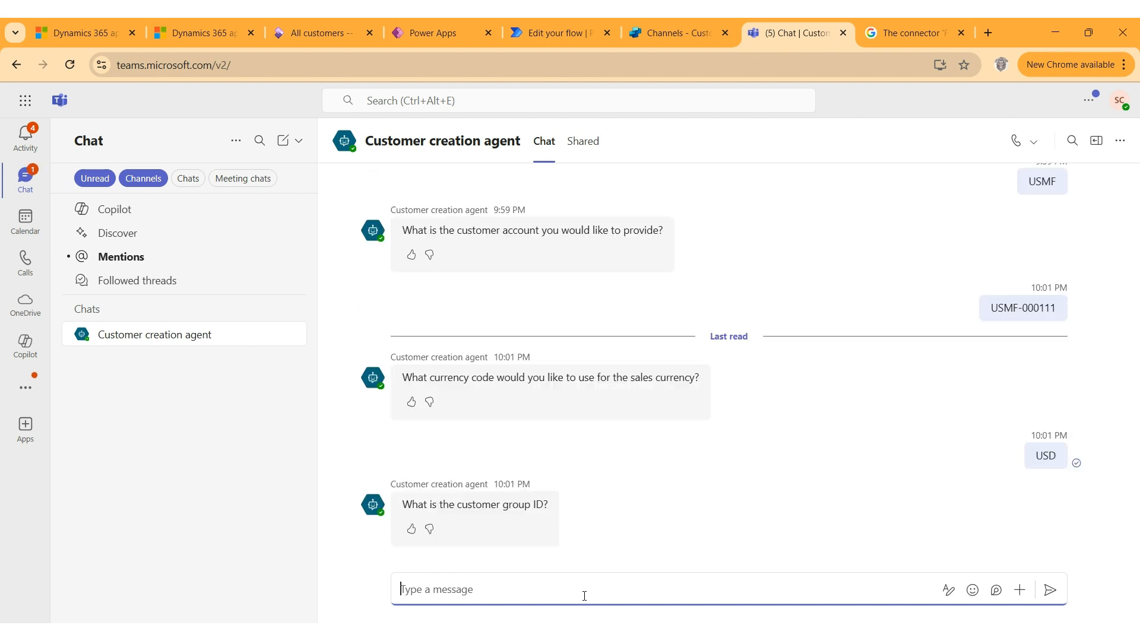
pyautogui.write('30')
pyautogui.press('Return')
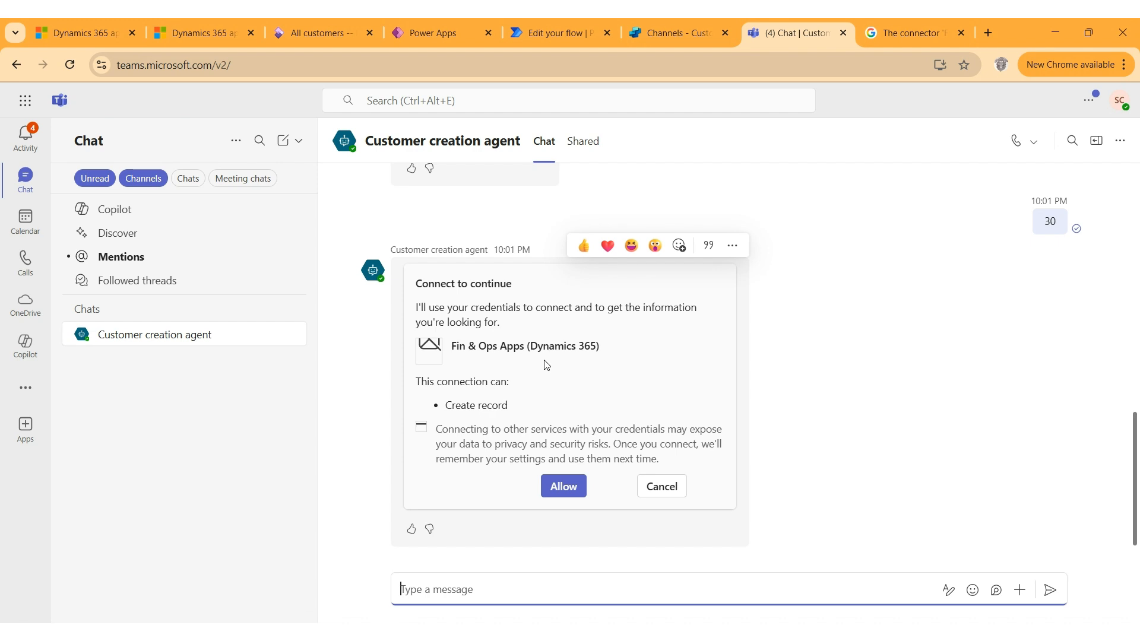
pyautogui.click(548, 484)
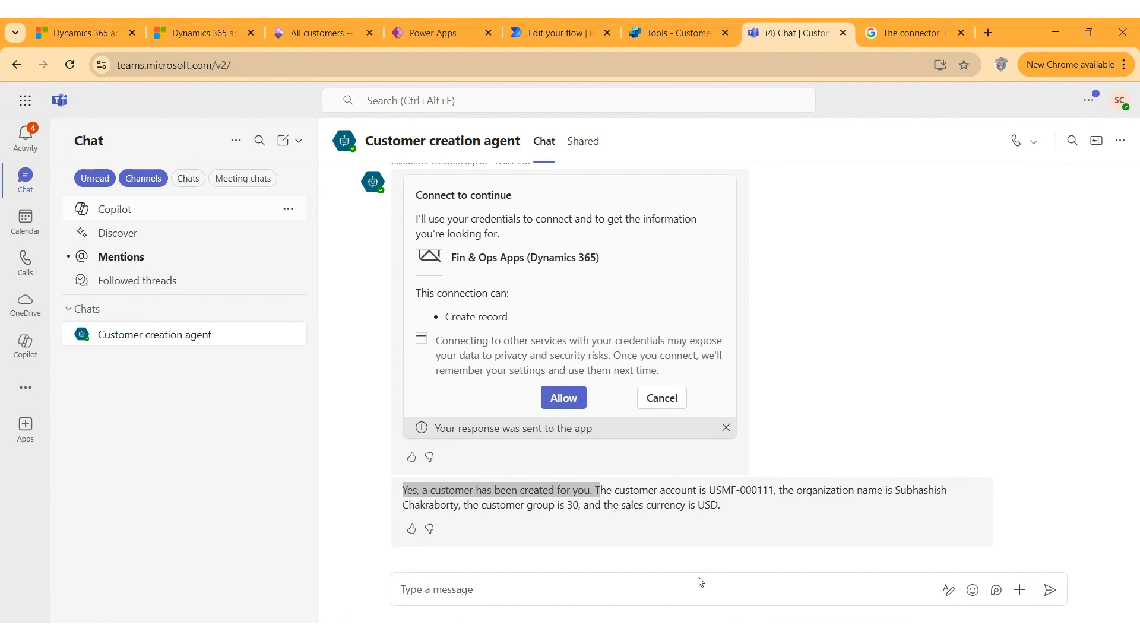
# Read the agent's customer creation reply and check for the new customer in the All customers list of Finance and Operations.
pyautogui.click(412, 493)
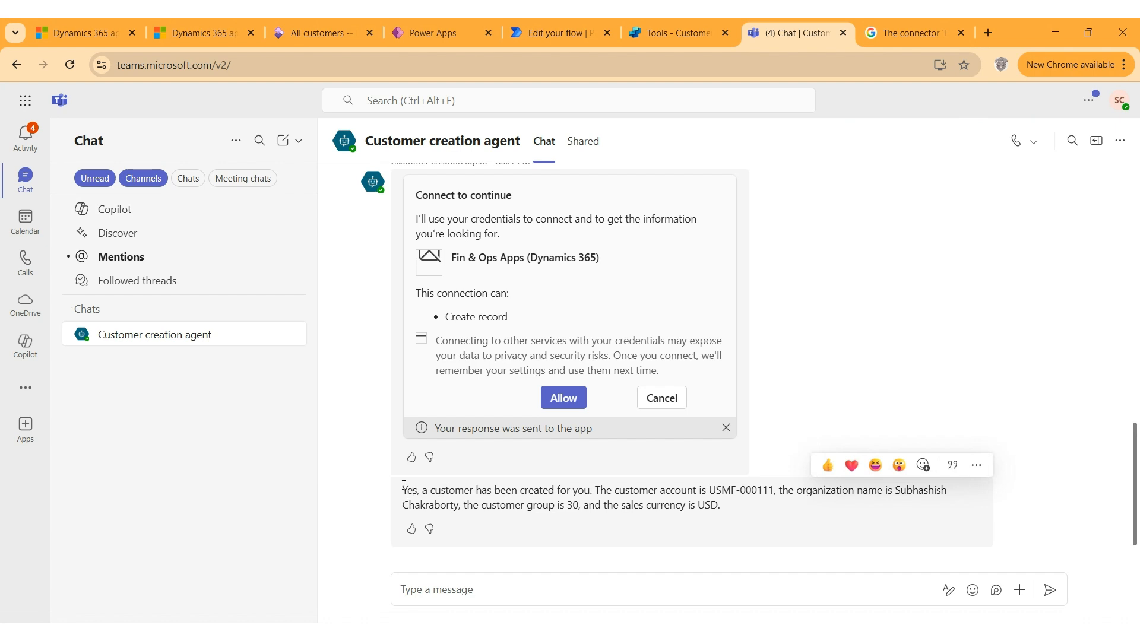
pyautogui.moveTo(403, 490); pyautogui.dragTo(750, 491)
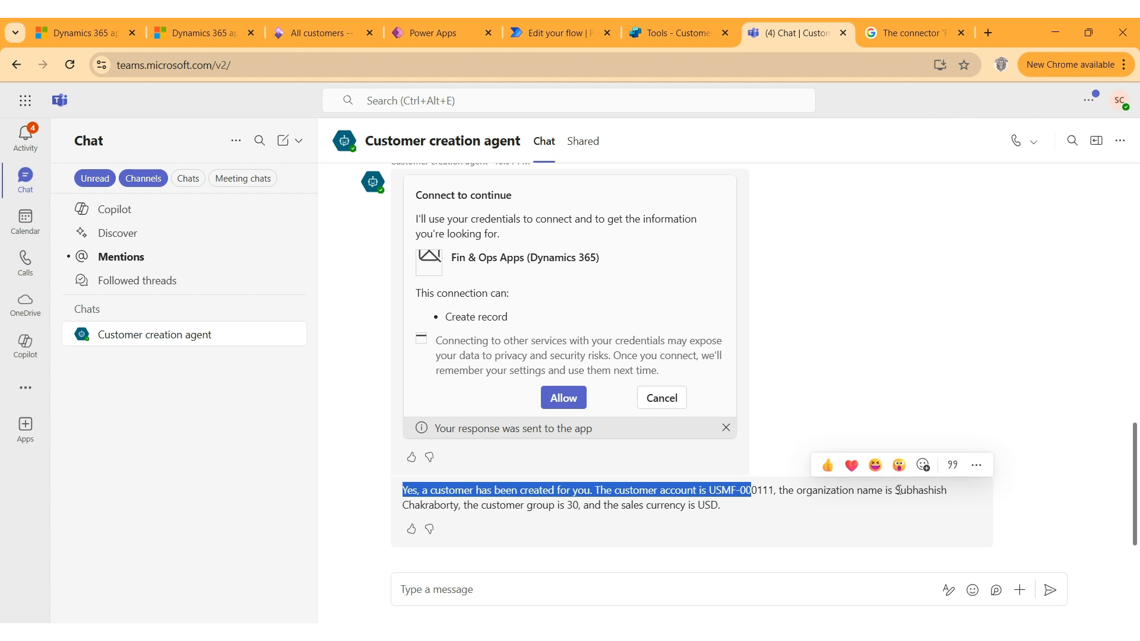
pyautogui.moveTo(898, 490); pyautogui.dragTo(904, 494)
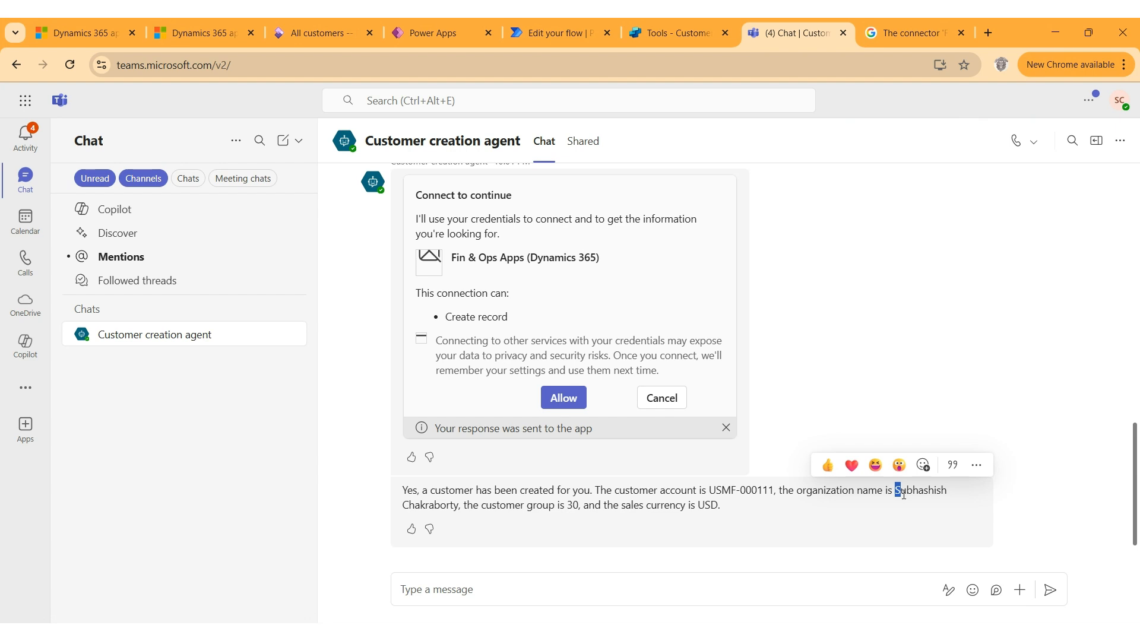
pyautogui.click(290, 40)
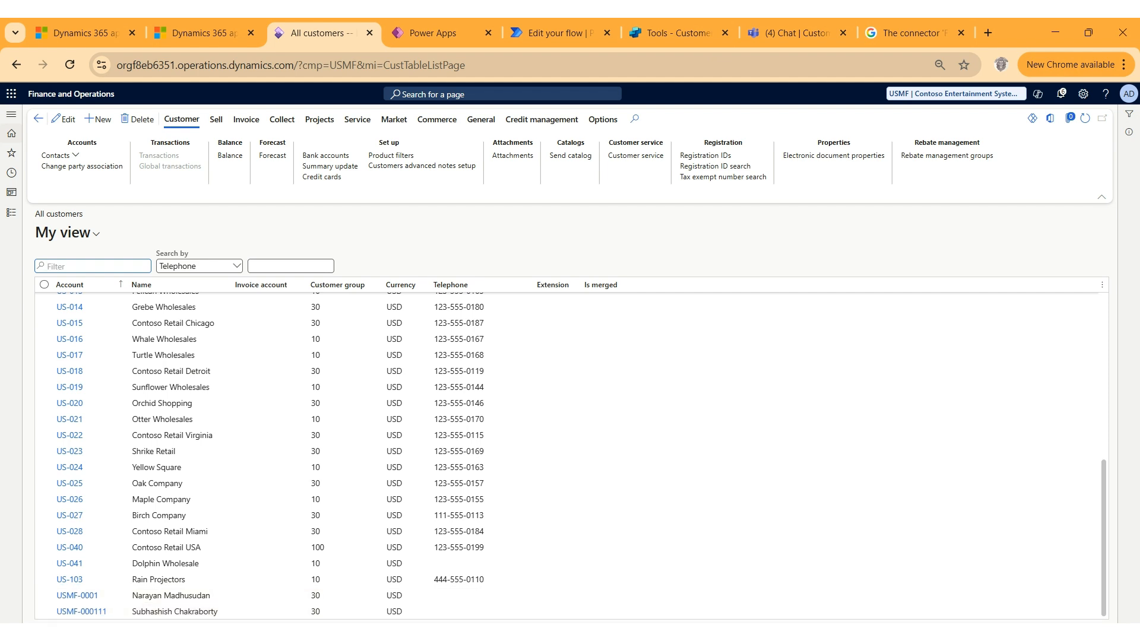
# Switch to Copilot Studio, review the inputs of the On-board a customer tool, and open the option to add another input.
pyautogui.click(664, 37)
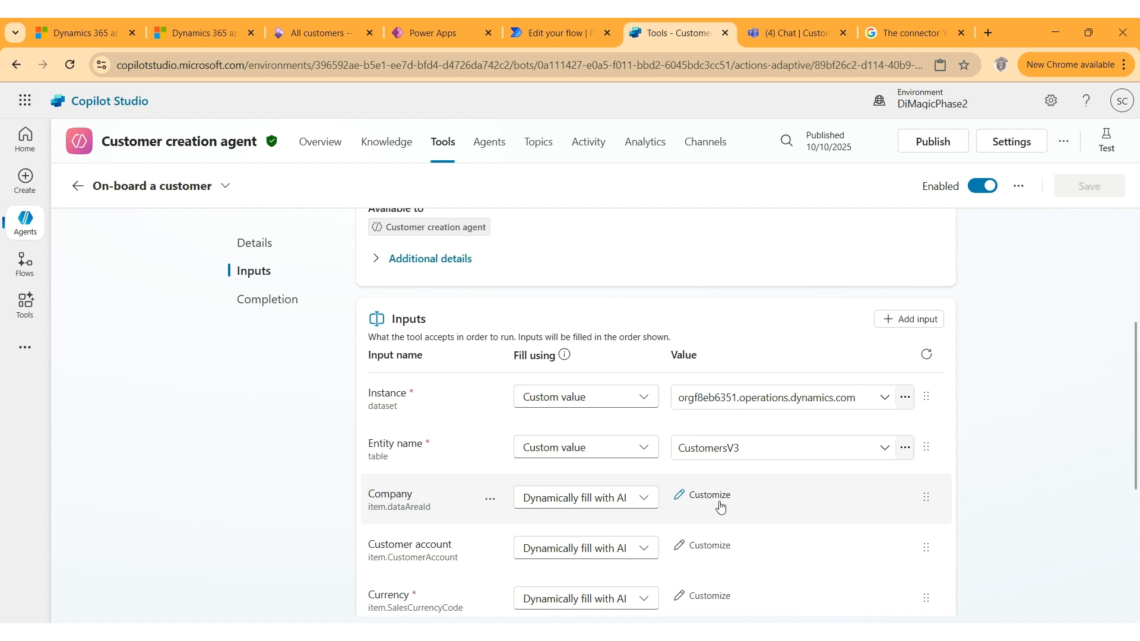
pyautogui.scroll(-1, 608, 473)
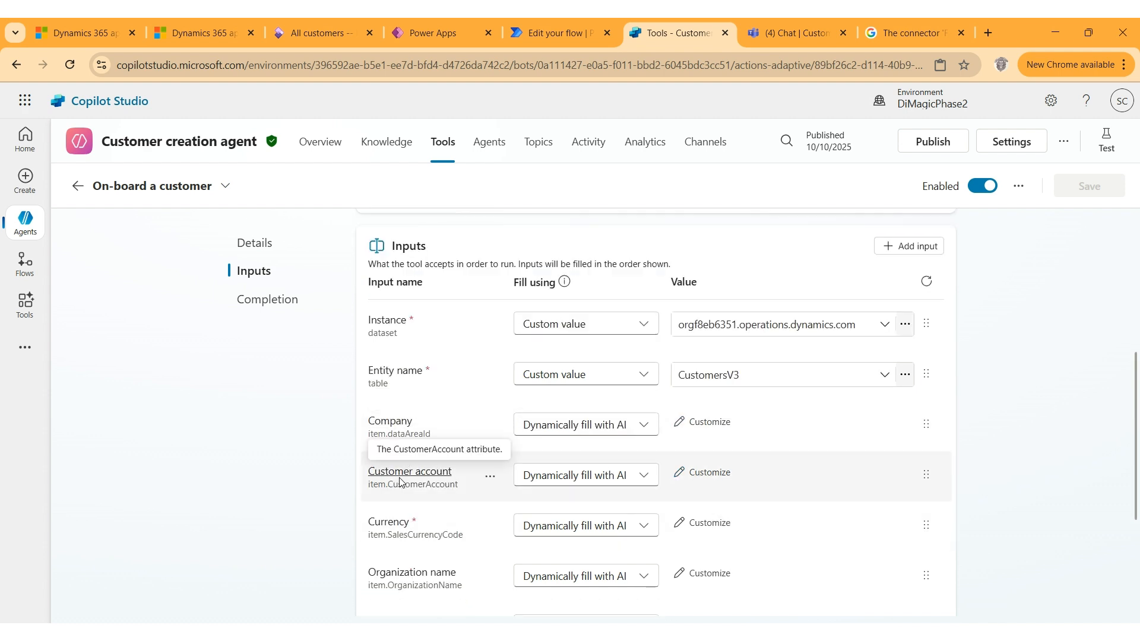
pyautogui.scroll(-2, 409, 576)
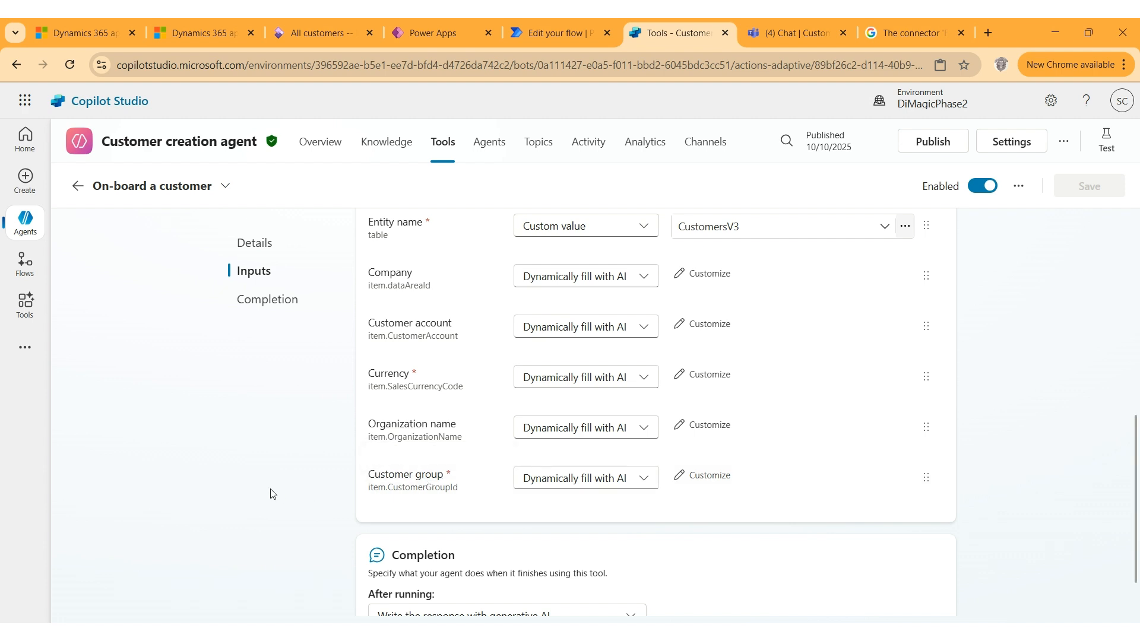
pyautogui.scroll(2, 270, 494)
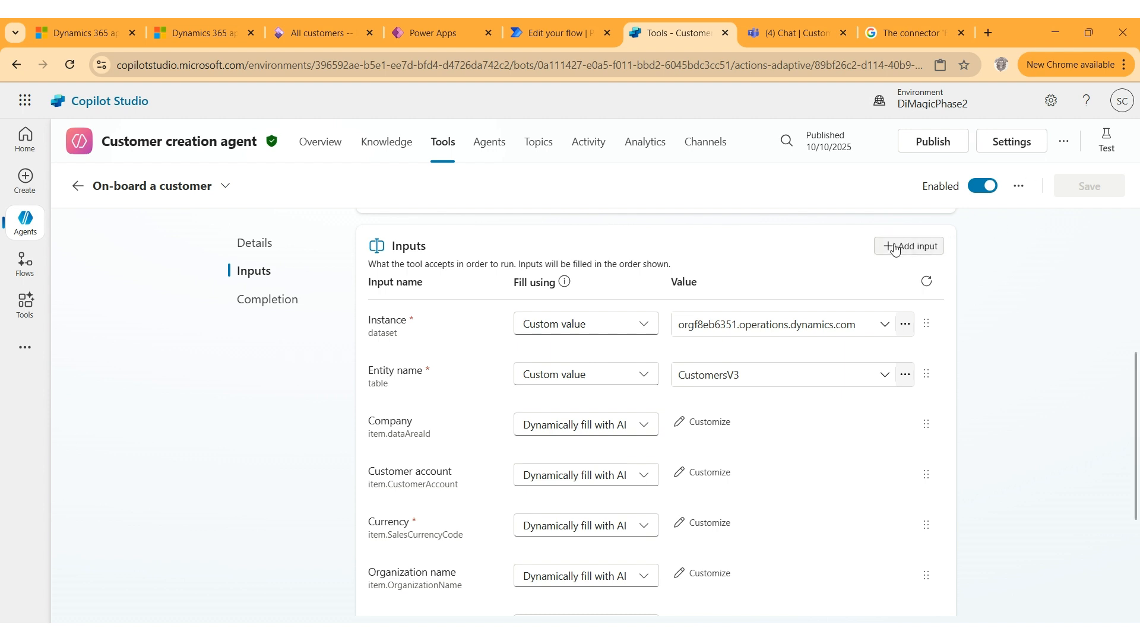
pyautogui.click(895, 250)
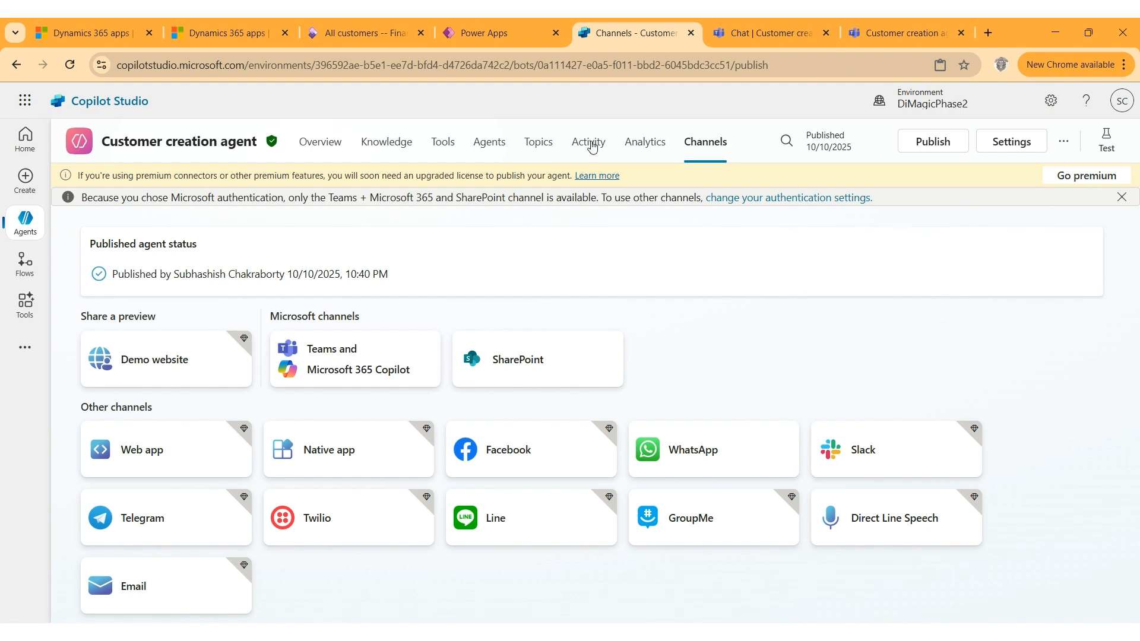
# Open the agent's 10:43 PM Teams run from its activity history and examine the inputs and outputs of the On-board a customer action.
pyautogui.click(592, 148)
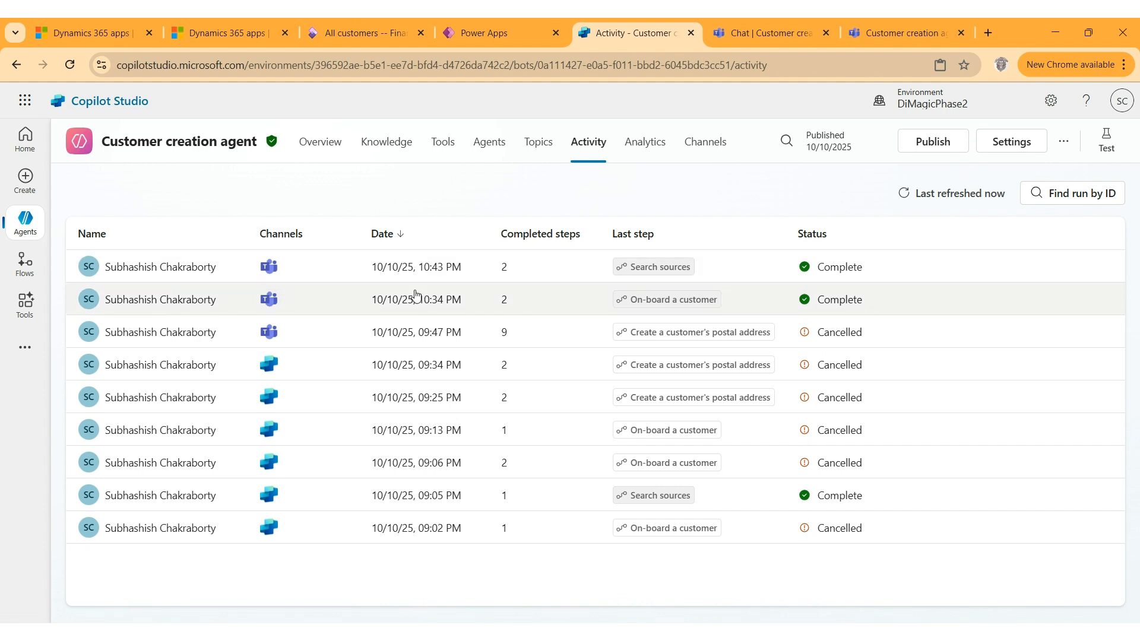
pyautogui.click(156, 267)
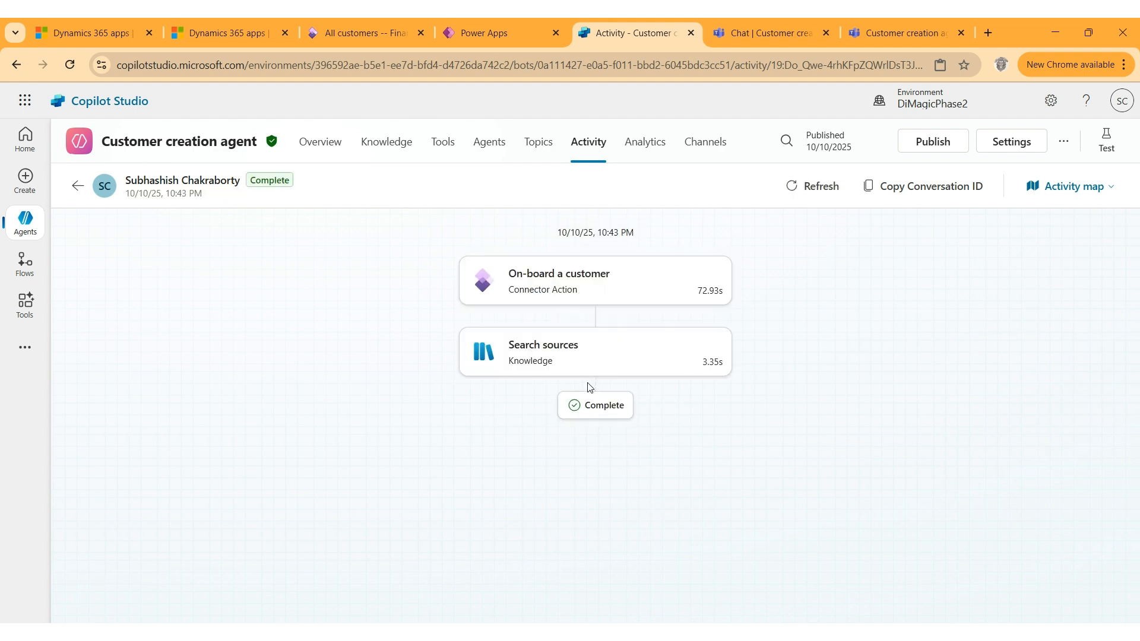
pyautogui.click(588, 294)
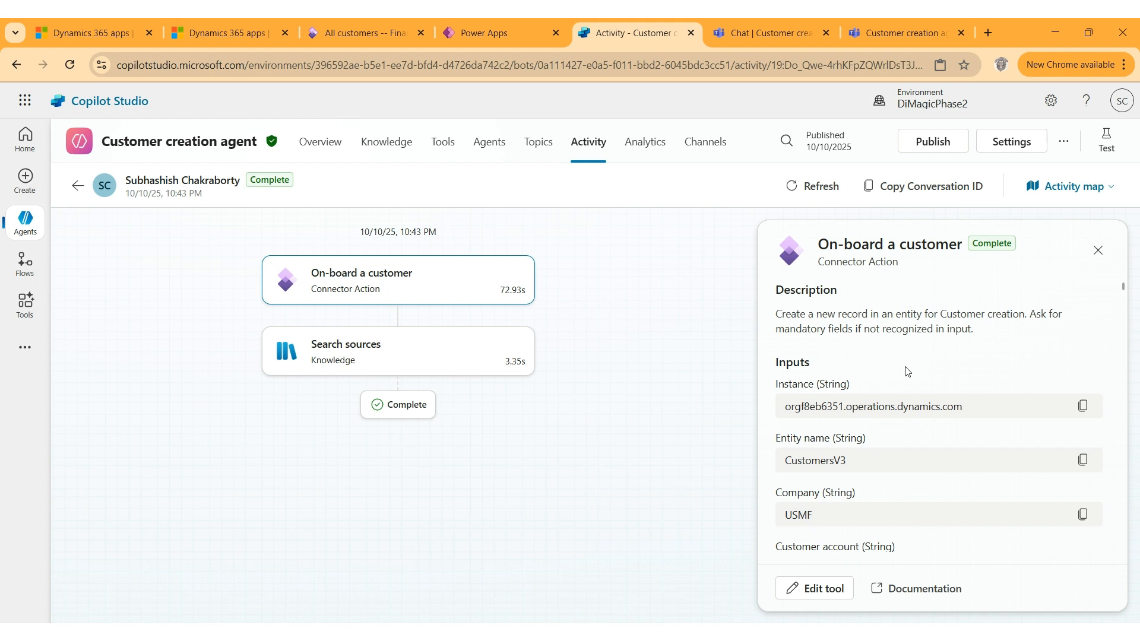
pyautogui.scroll(-1, 904, 369)
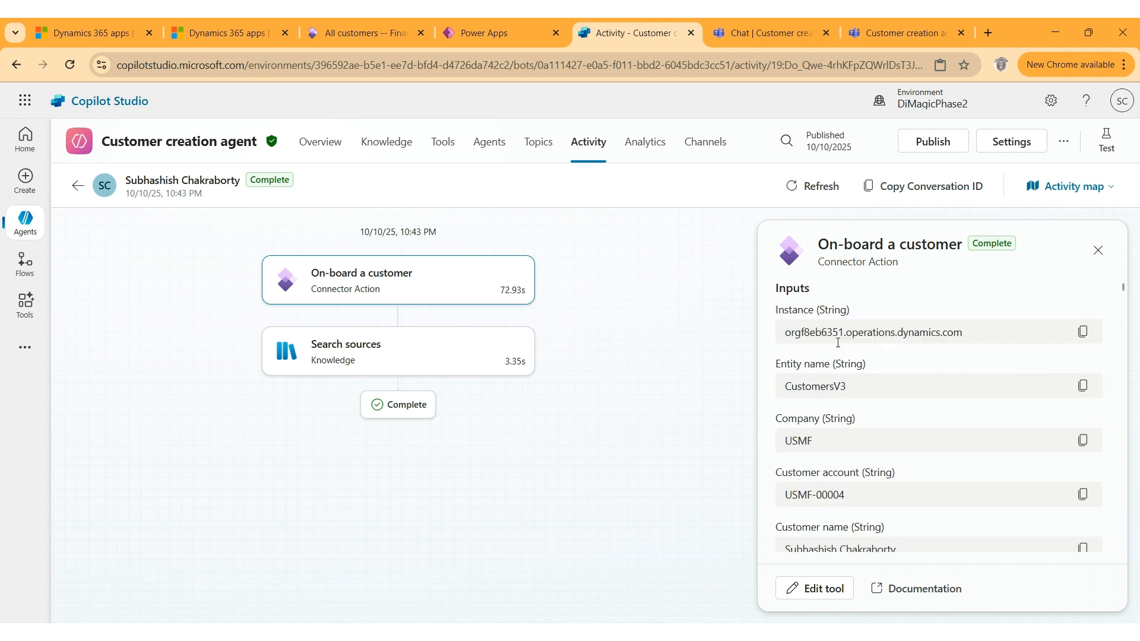
pyautogui.scroll(1, 795, 448)
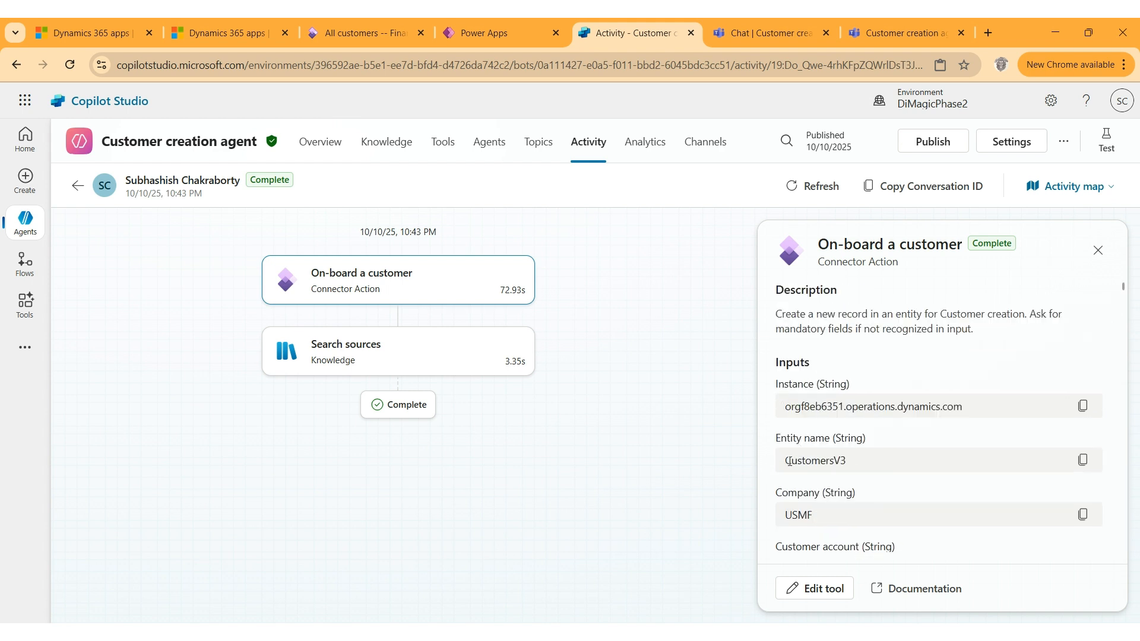
pyautogui.scroll(-1, 808, 522)
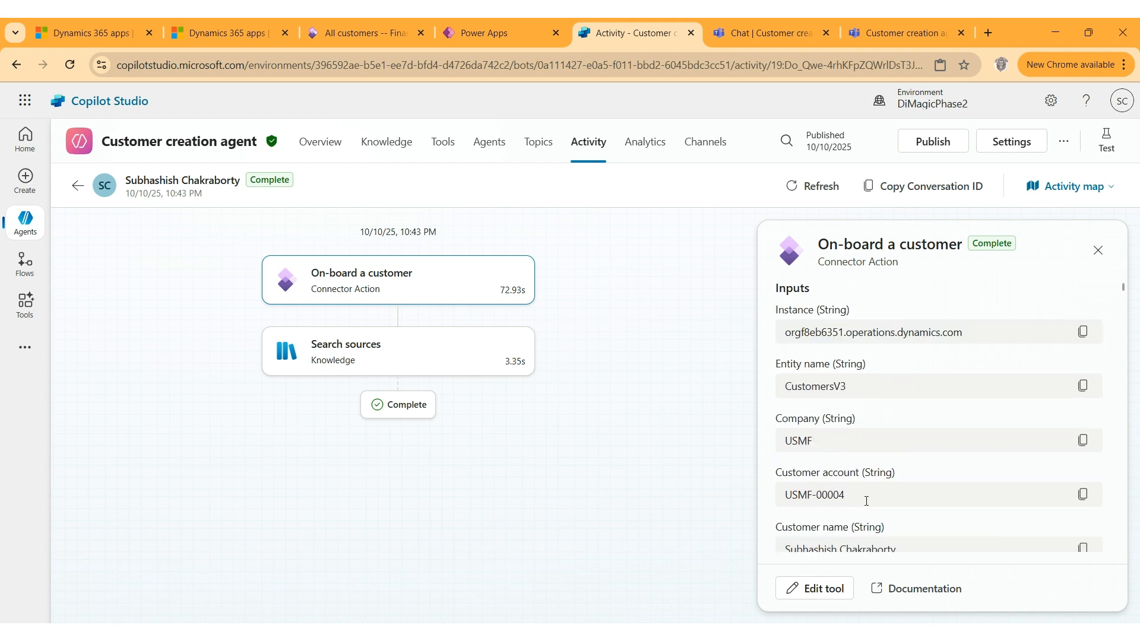
pyautogui.scroll(-3, 863, 499)
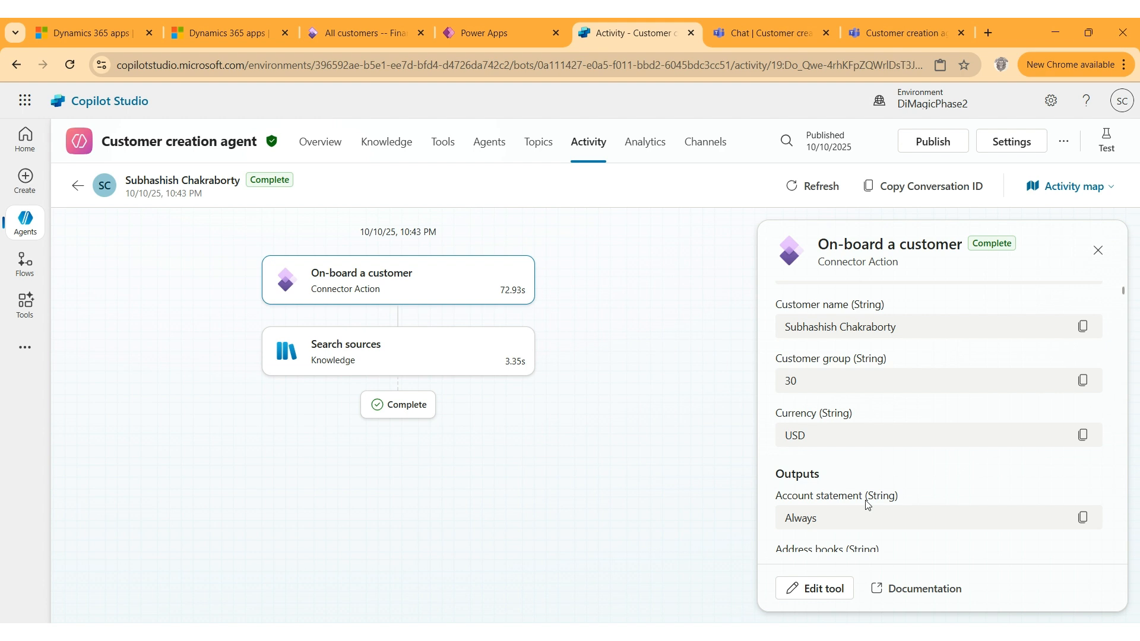
pyautogui.scroll(1, 862, 473)
pyautogui.scroll(-2, 825, 436)
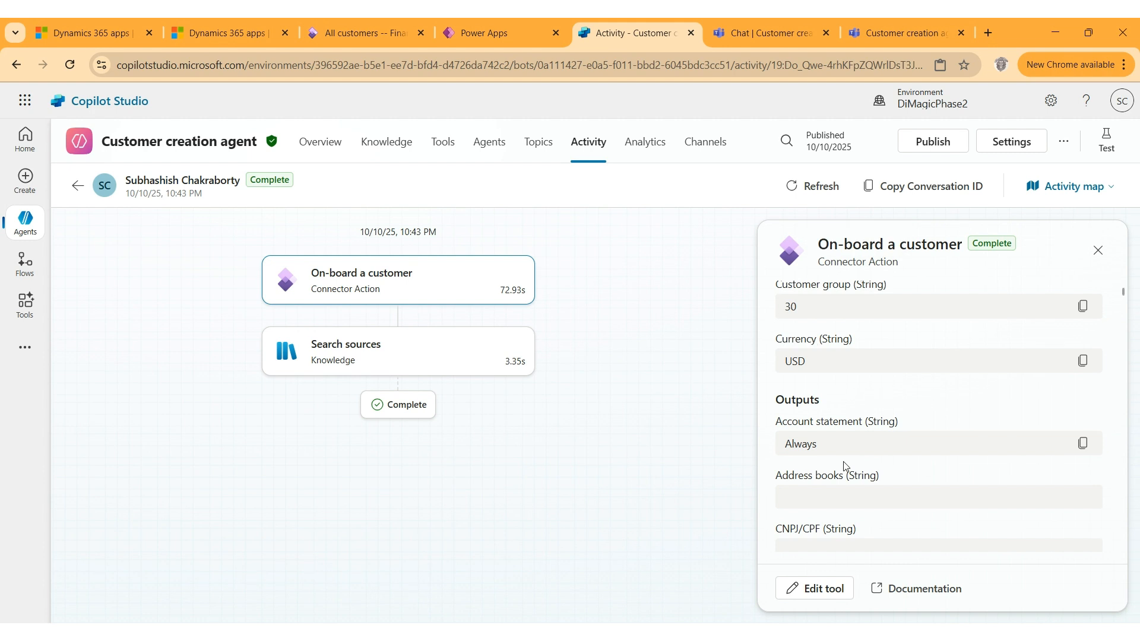
pyautogui.scroll(3, 844, 466)
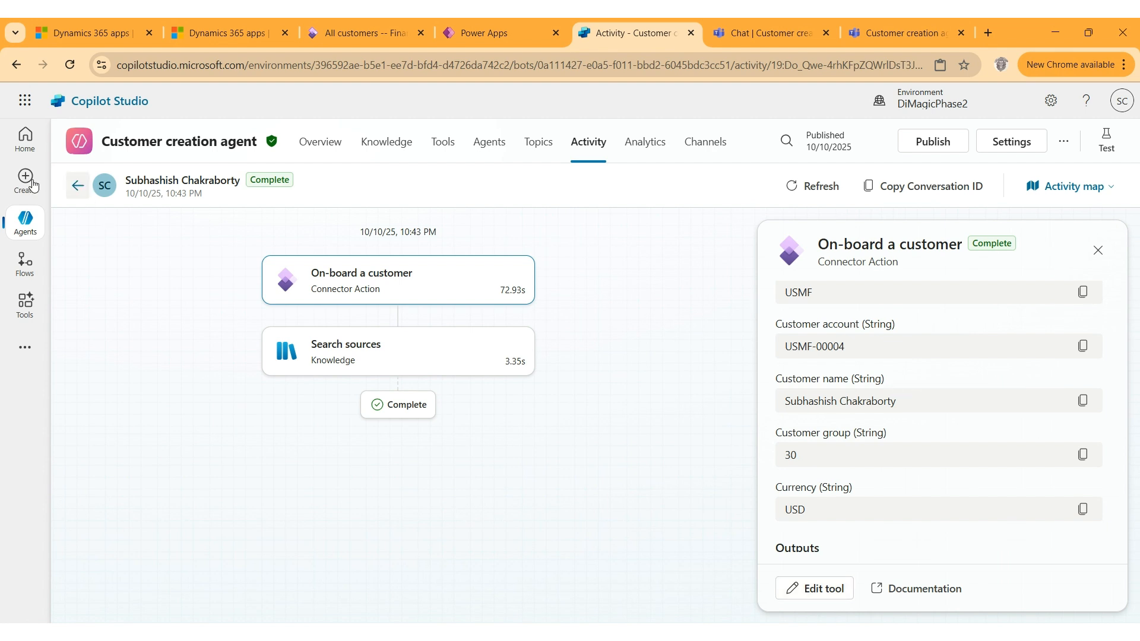
# Open the cancelled 09:47 PM run and examine its On-board a customer details and the failed Create a customer's postal address action.
pyautogui.click(81, 188)
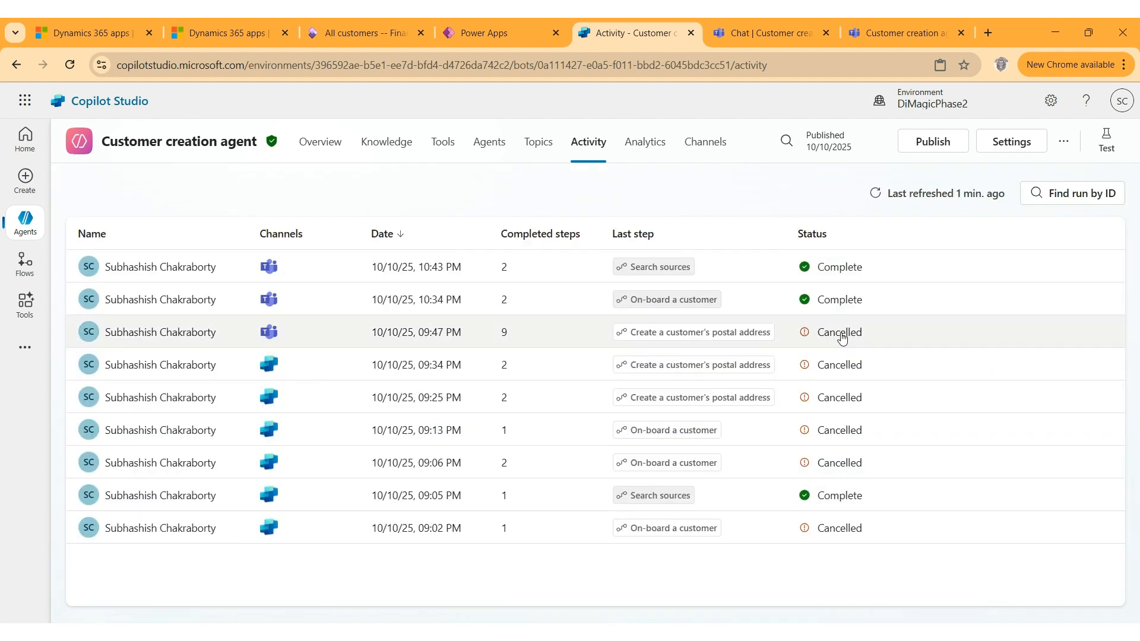
pyautogui.click(691, 334)
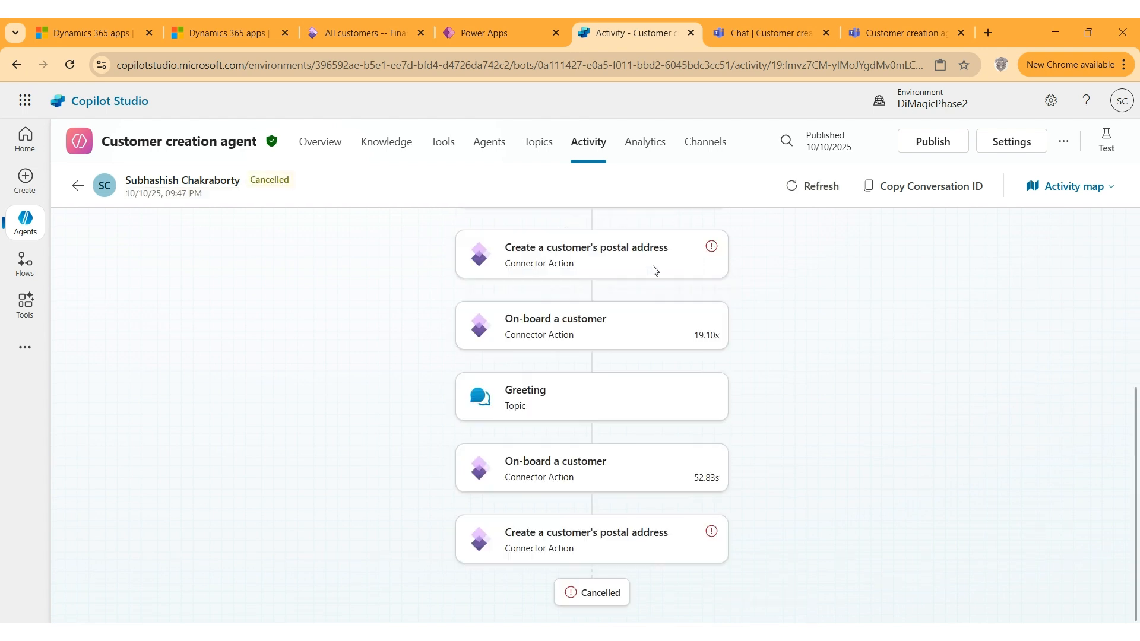
pyautogui.click(653, 271)
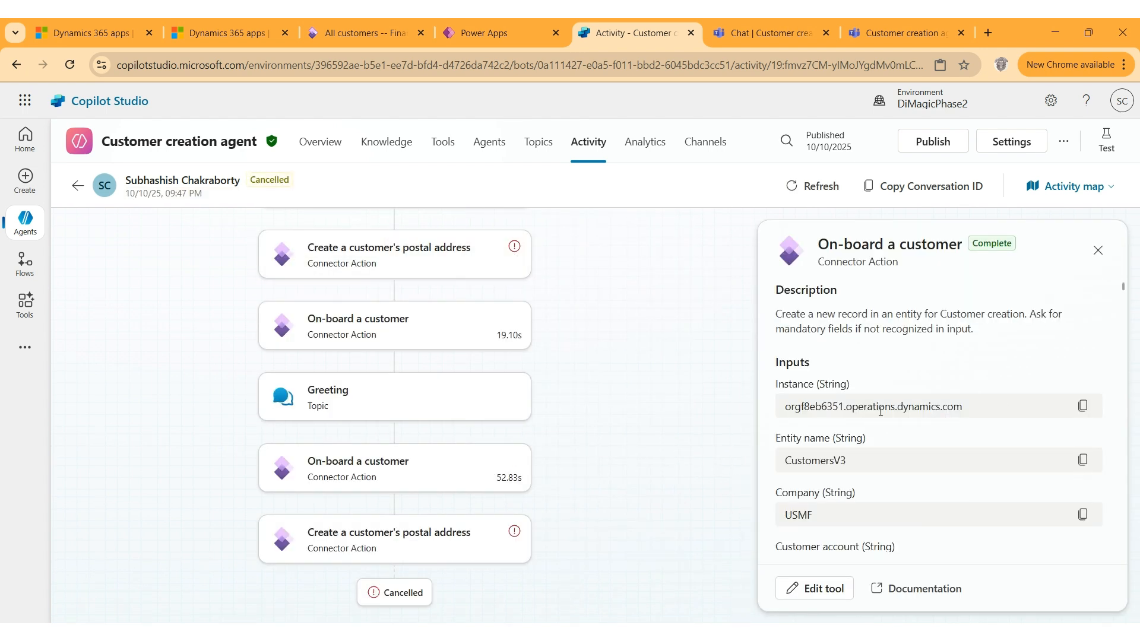
pyautogui.scroll(-5, 880, 412)
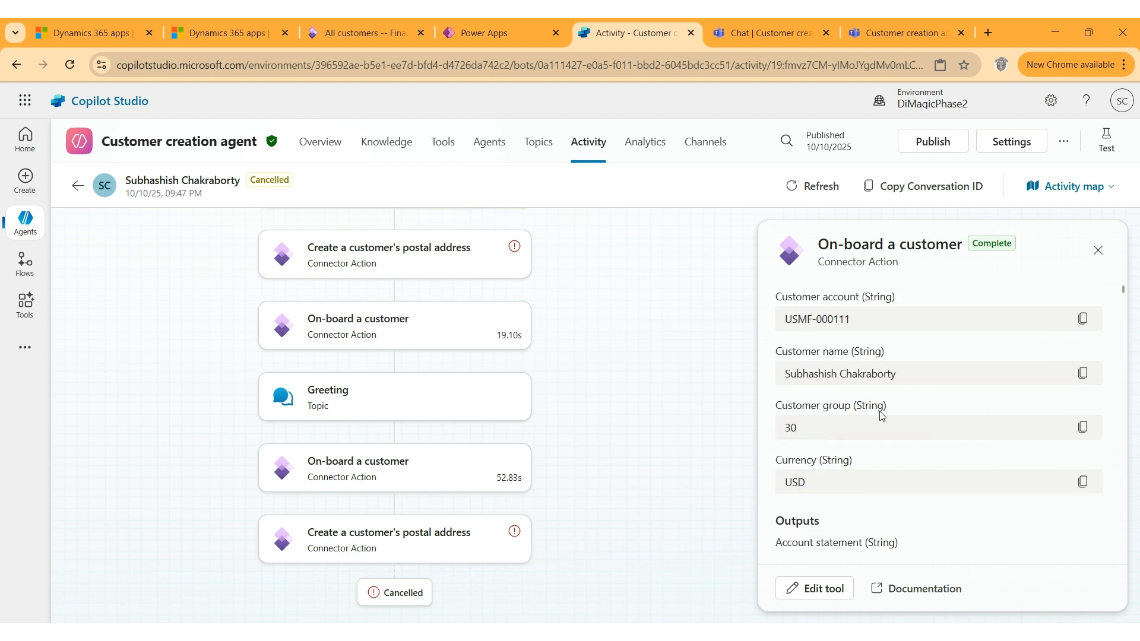
pyautogui.scroll(-3, 881, 416)
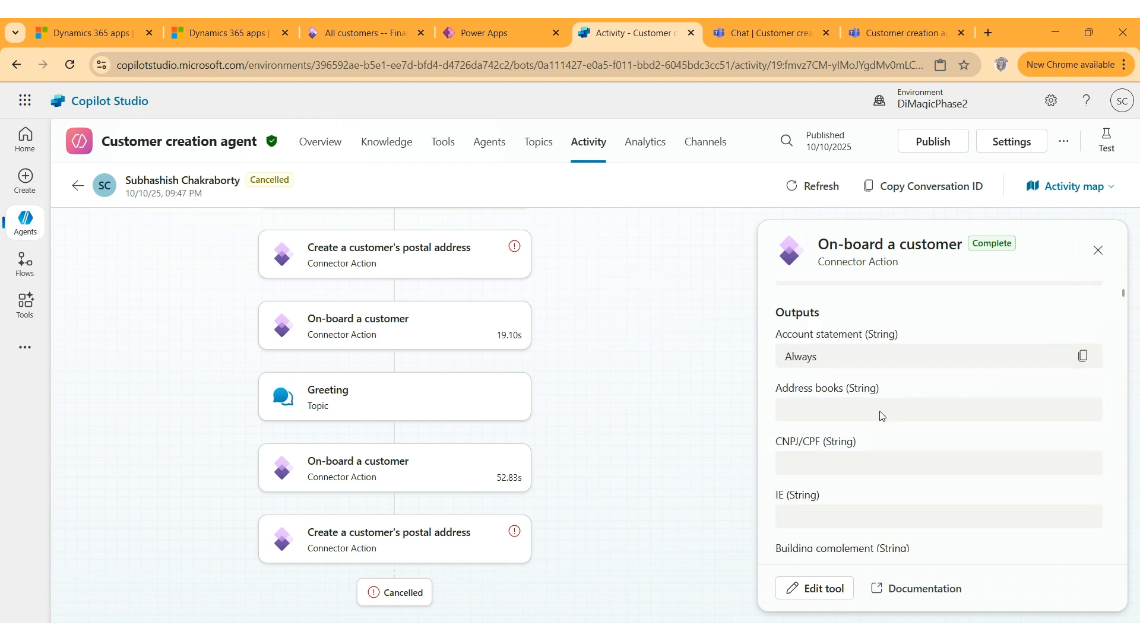
pyautogui.scroll(-3, 881, 414)
pyautogui.scroll(-3, 881, 411)
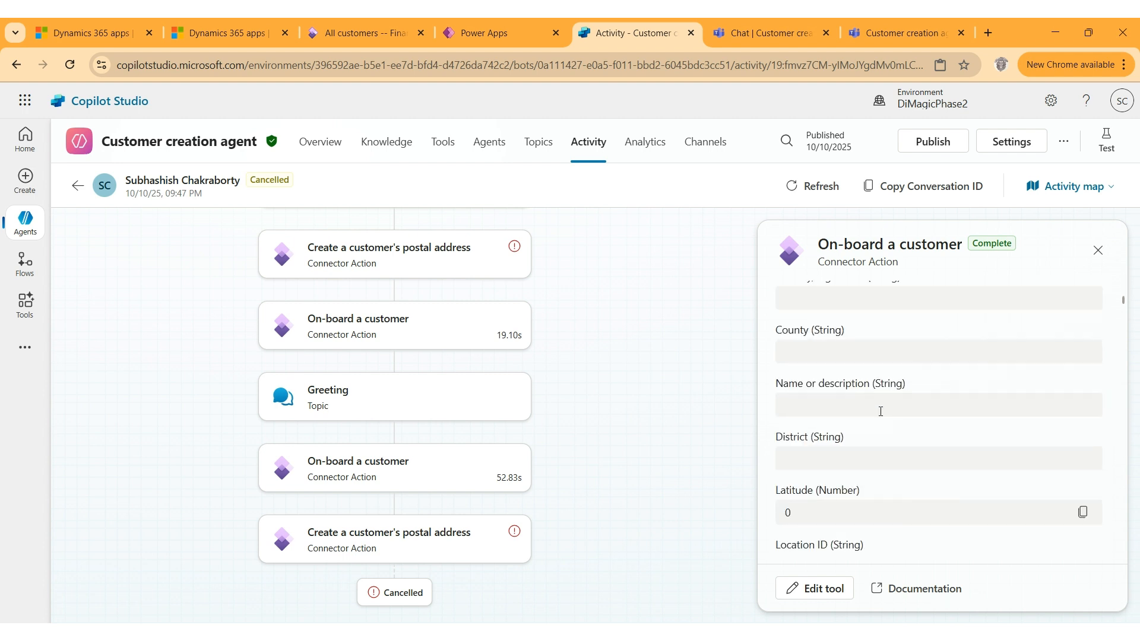
pyautogui.scroll(-12, 879, 412)
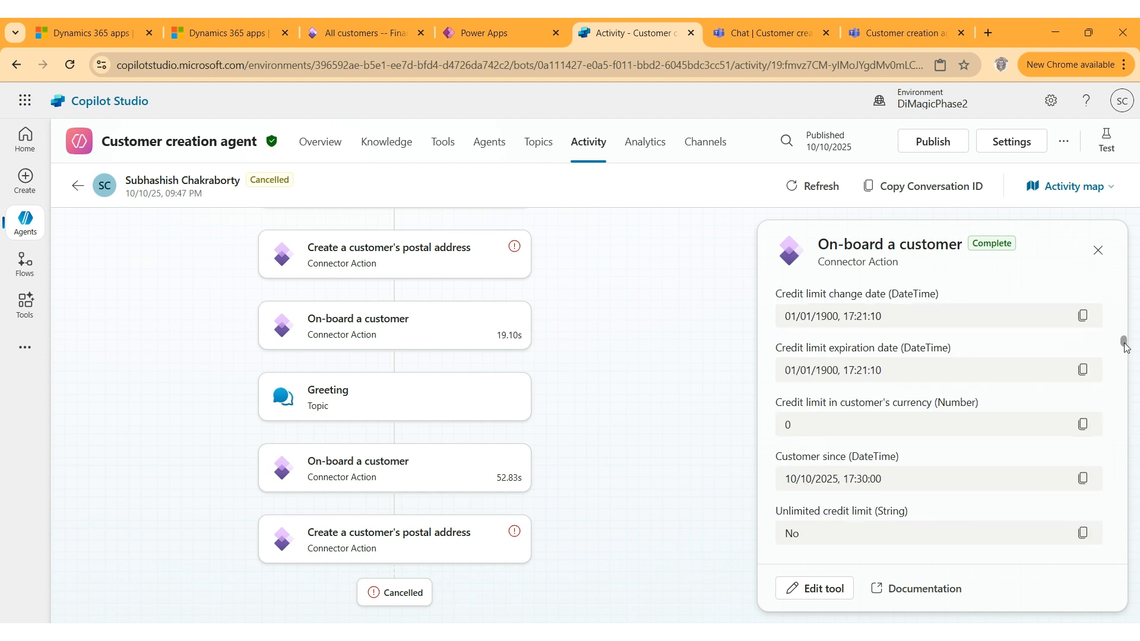
pyautogui.moveTo(1124, 345); pyautogui.dragTo(1124, 591)
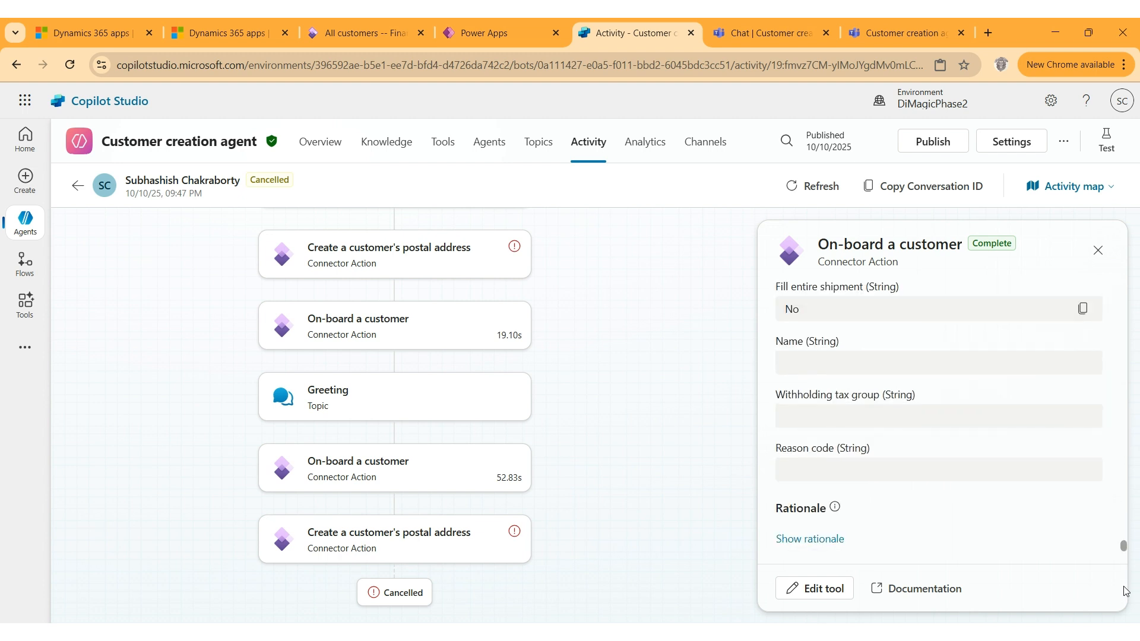
pyautogui.moveTo(1123, 591); pyautogui.dragTo(1131, 257)
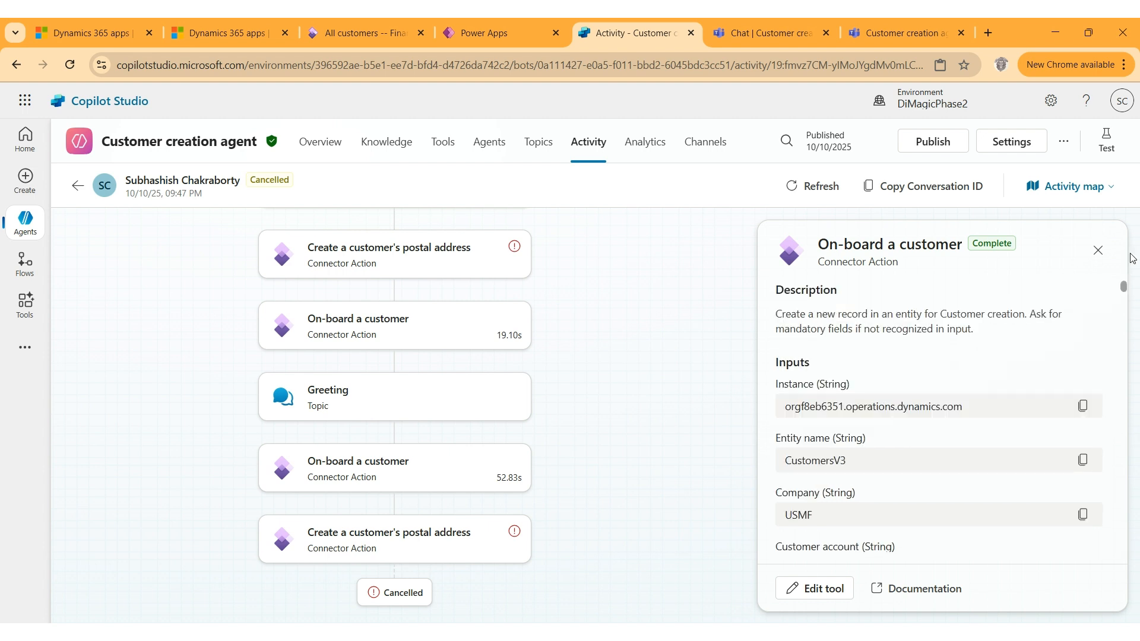
pyautogui.click(514, 252)
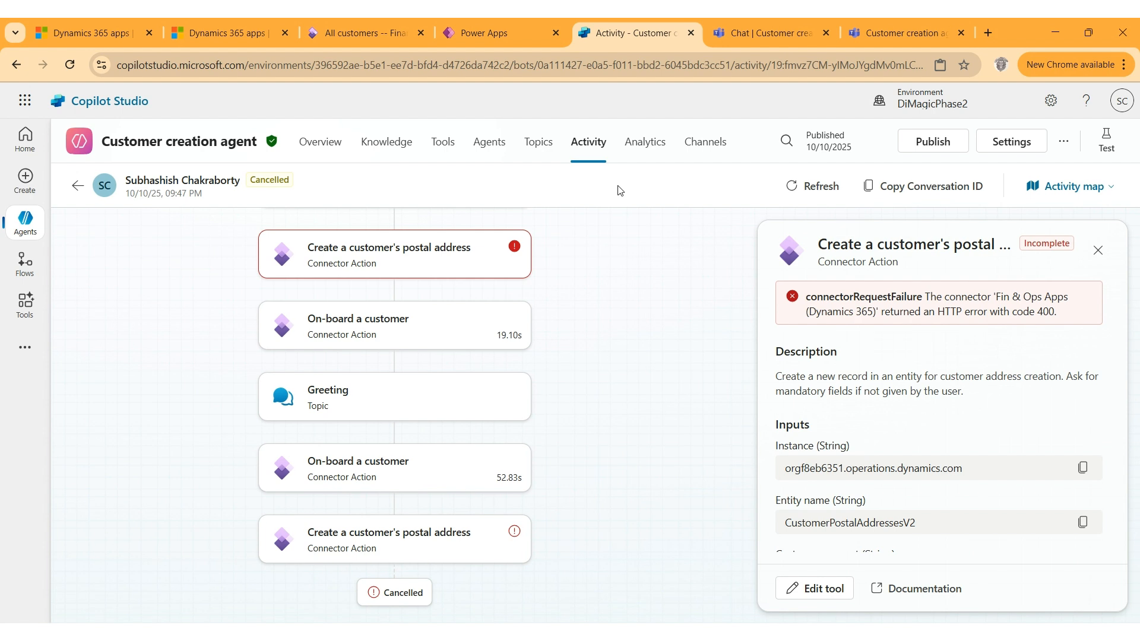
# Review the agent's analytics for the last 7 days, covering conversation outcomes, generated answer quality, tool use and satisfaction.
pyautogui.click(644, 148)
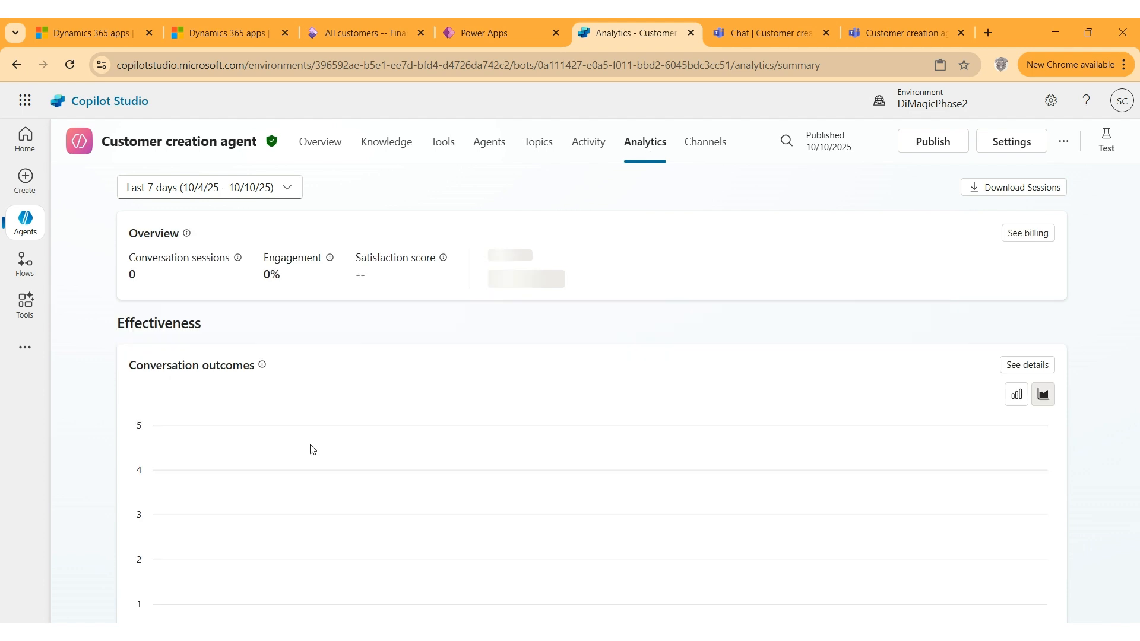
pyautogui.scroll(-1, 324, 448)
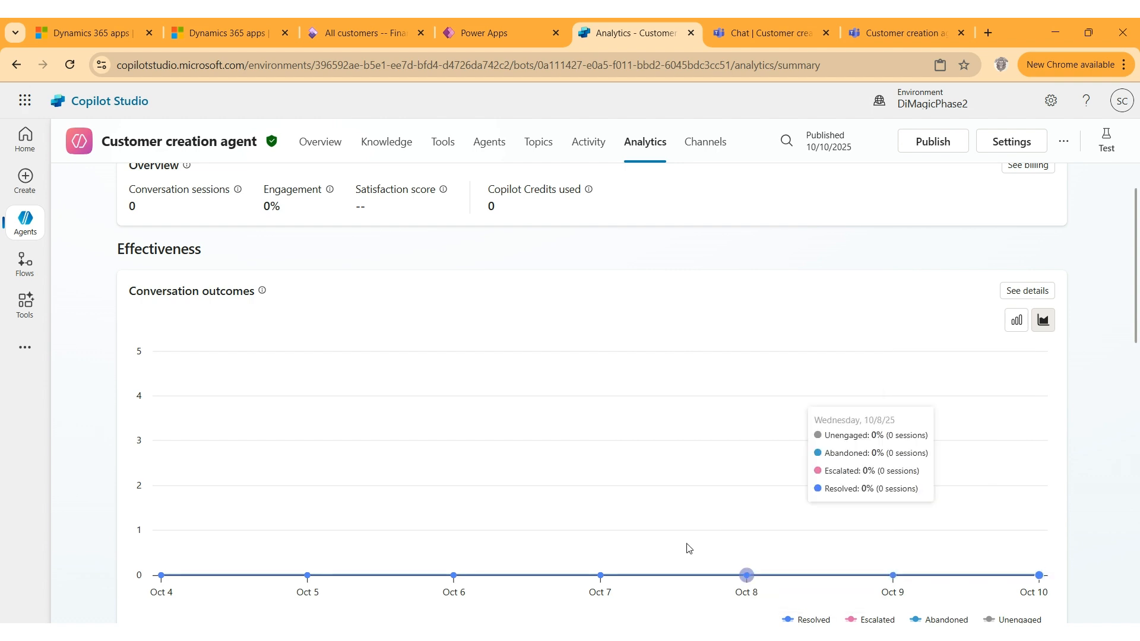
pyautogui.scroll(-8, 687, 548)
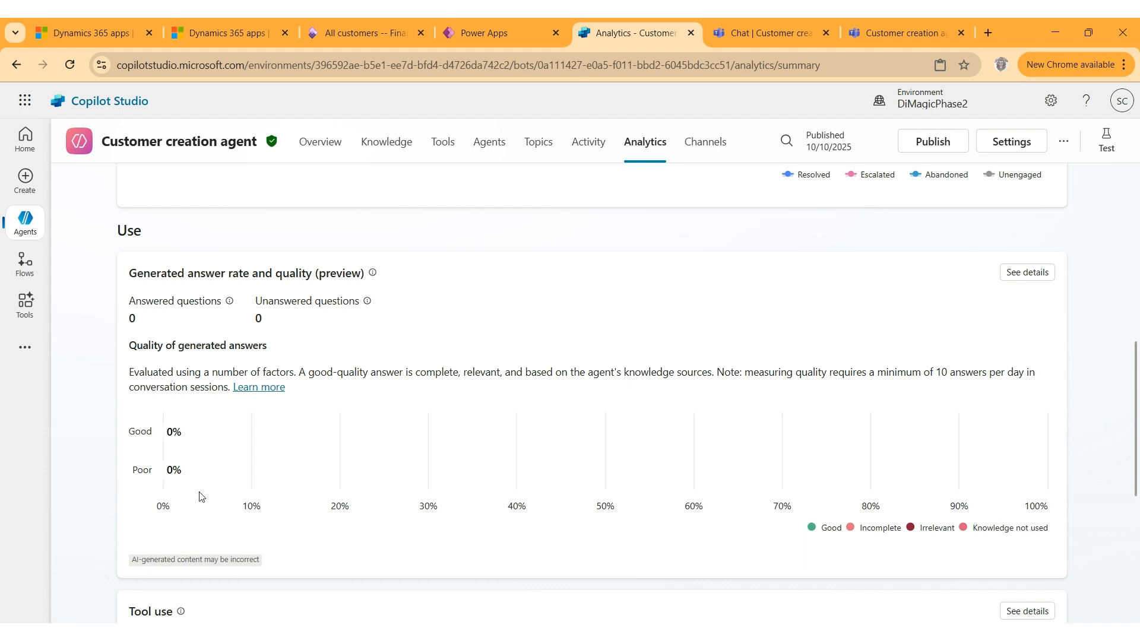
pyautogui.scroll(-3, 200, 496)
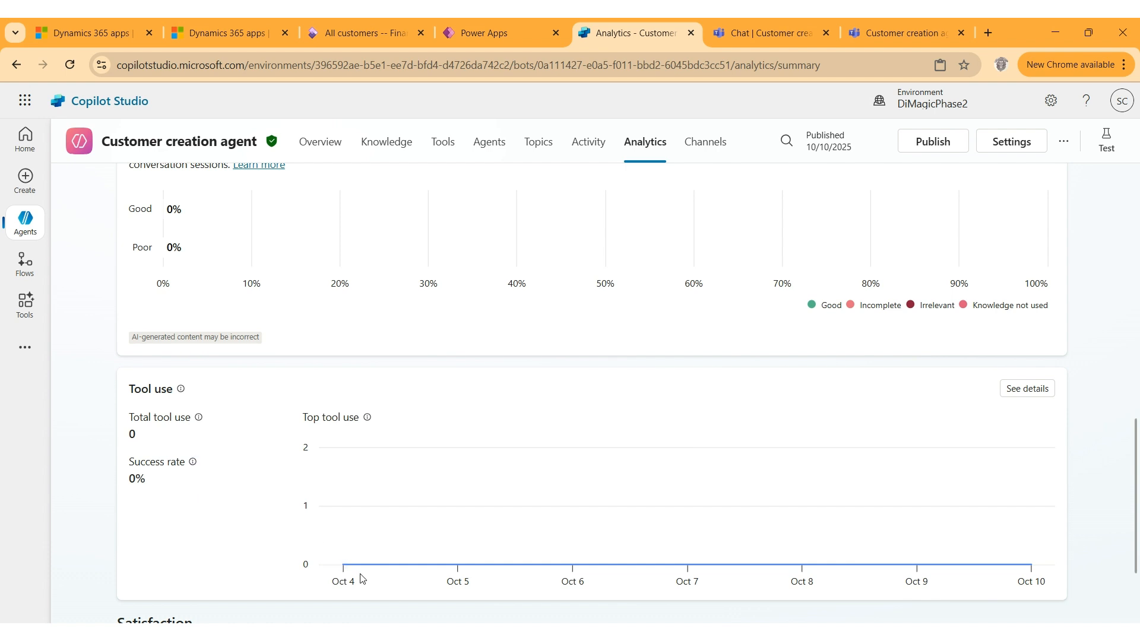
pyautogui.scroll(-2, 349, 517)
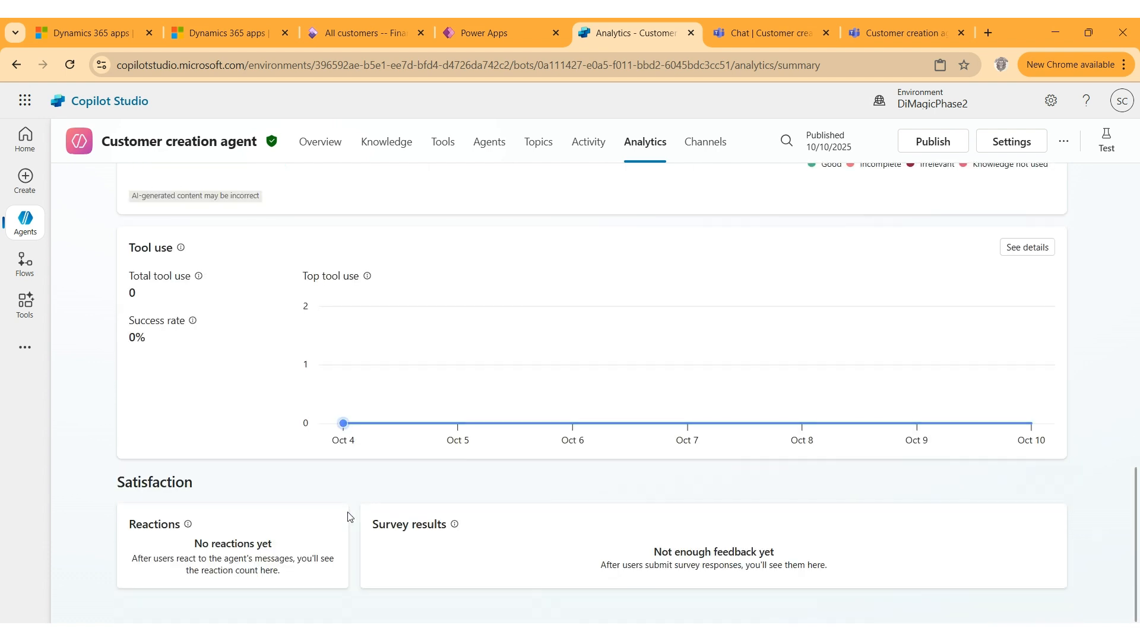